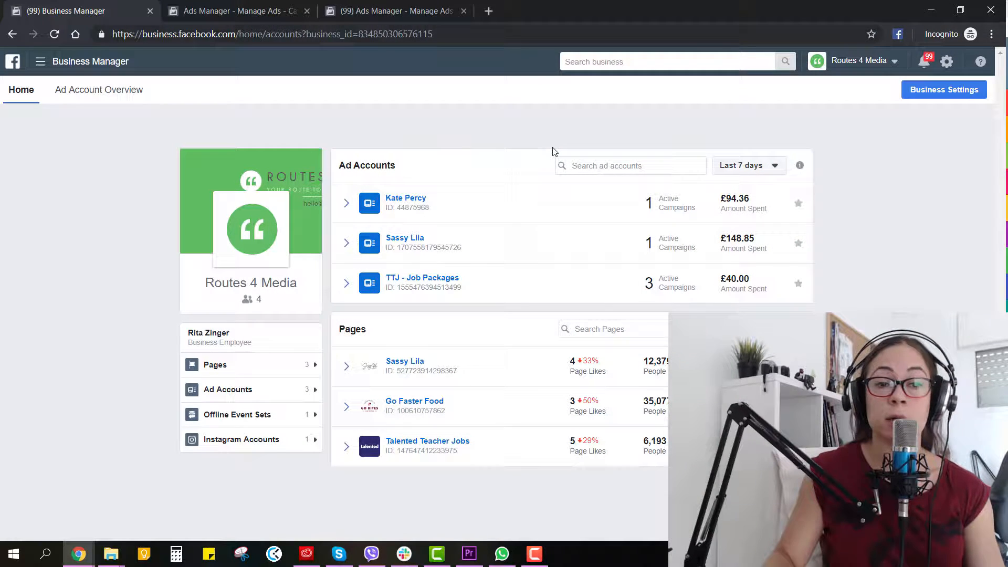
- Switch to the open Ads Manager campaigns page and open the ad sets of the "R_Remarketing_Go-Bites - Conversions" campaign
left_click(229, 6)
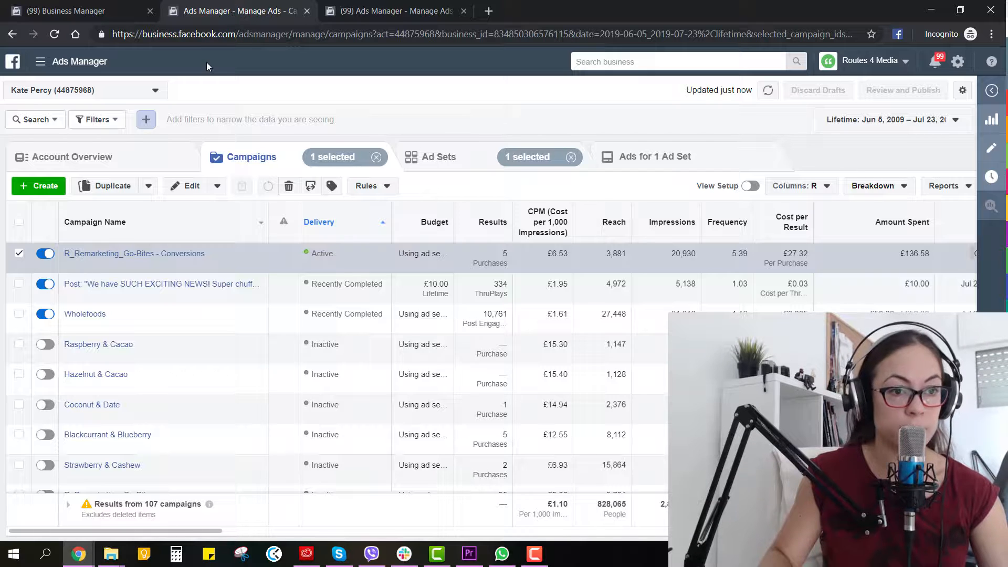
mouse_move(130, 268)
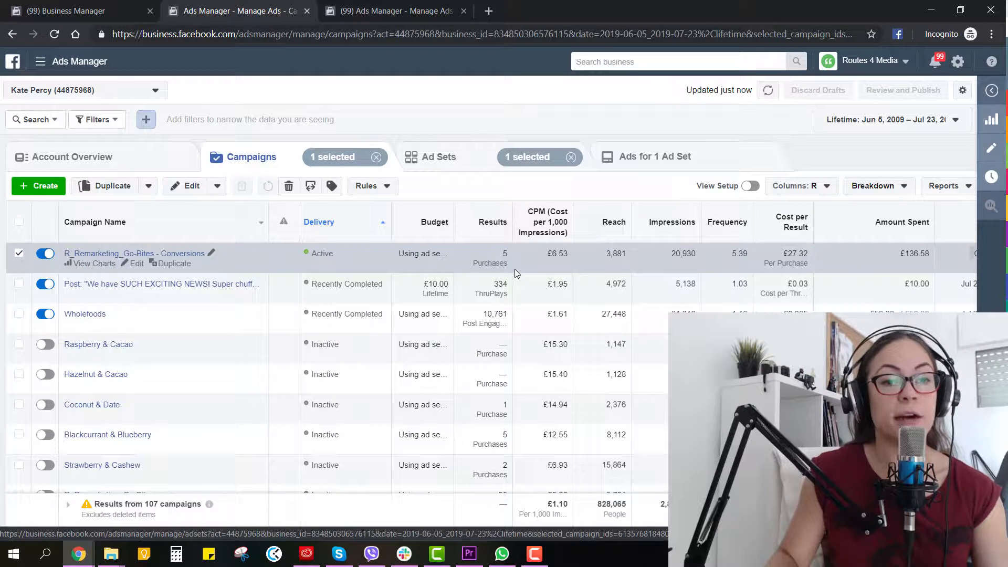
left_click(126, 255)
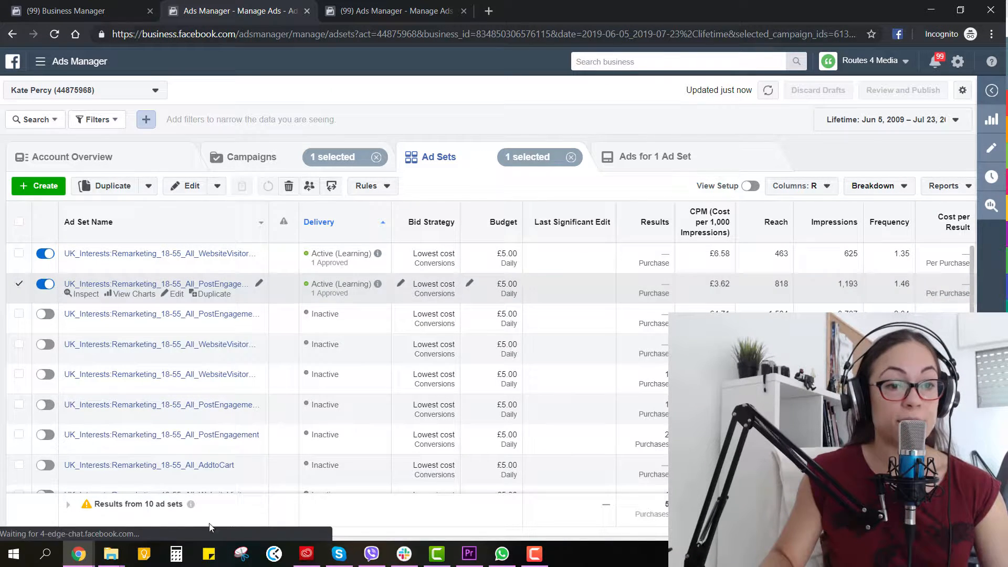
- Filter the campaign's ad sets by ad set delivery so that only Active ones are listed
left_click_drag(204, 531, 91, 536)
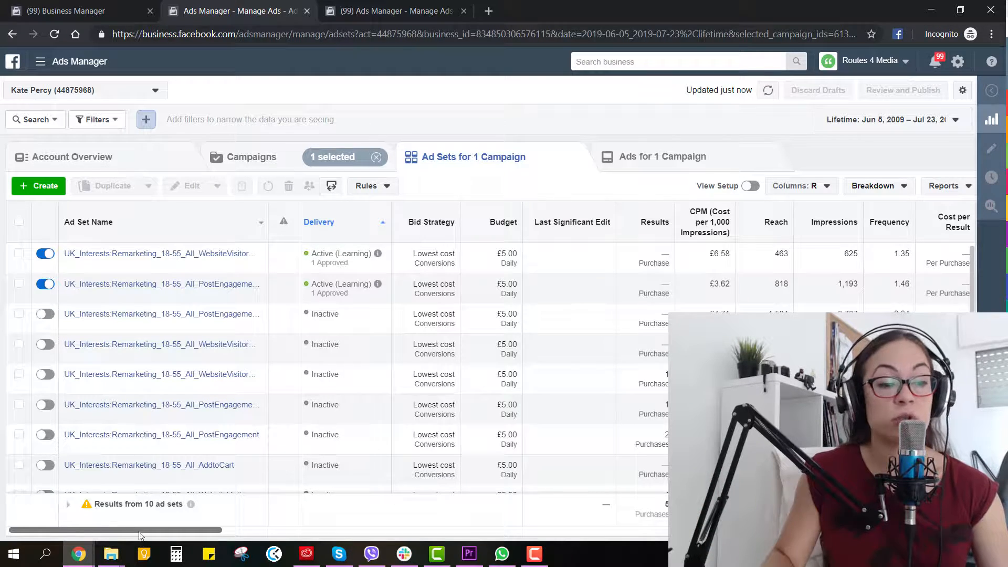
left_click_drag(154, 536, 498, 546)
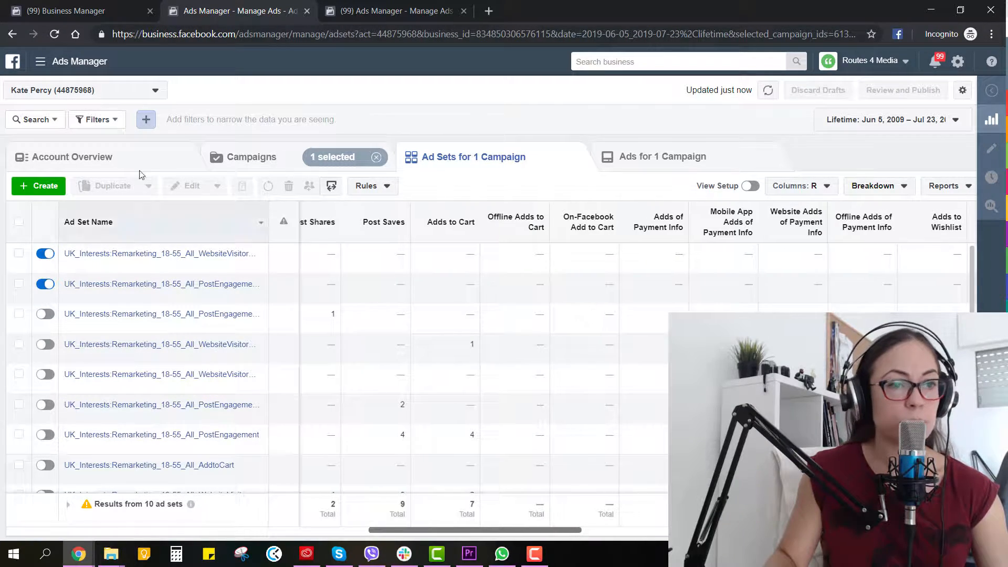
left_click(108, 120)
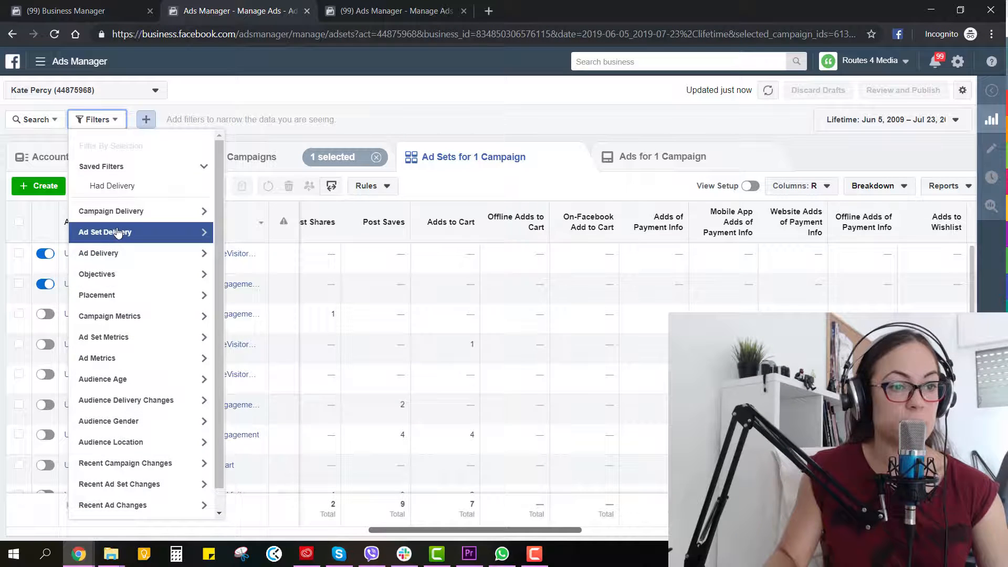
left_click(116, 232)
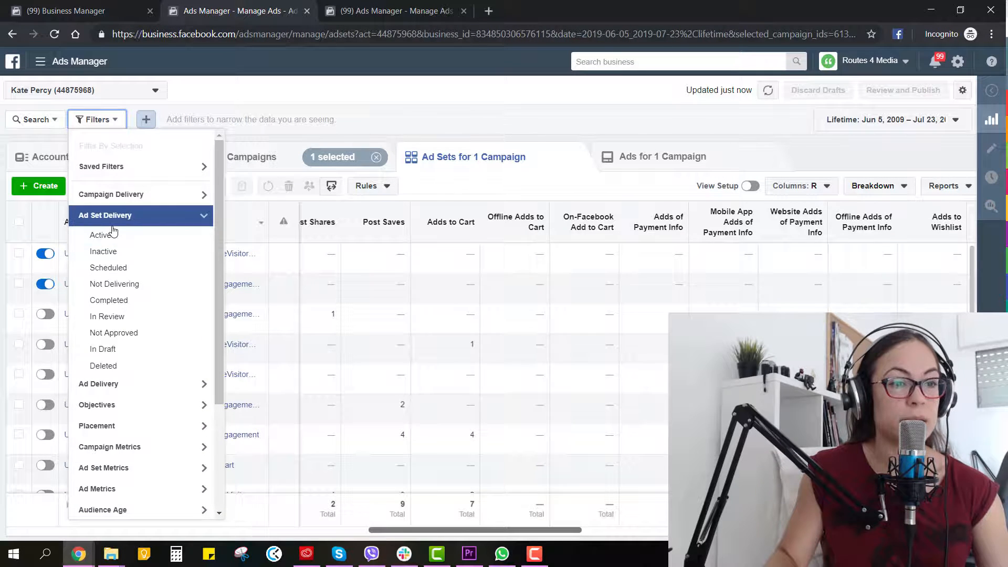
left_click(116, 240)
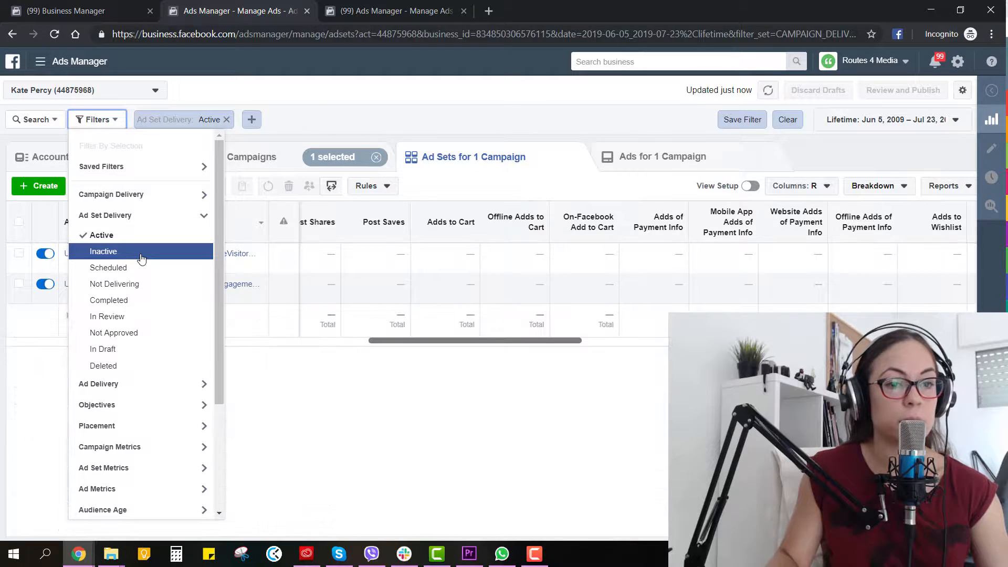
left_click(563, 467)
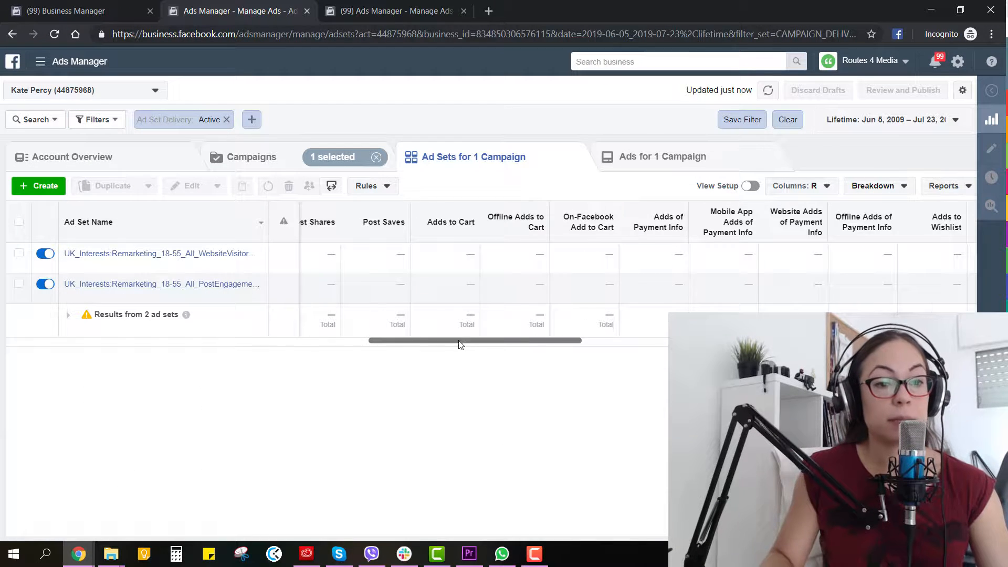
- Examine the spend, cost per link click and click-through rates of the two active ad sets
scroll(460, 342, "left", 5)
scroll(514, 343, "right", 10)
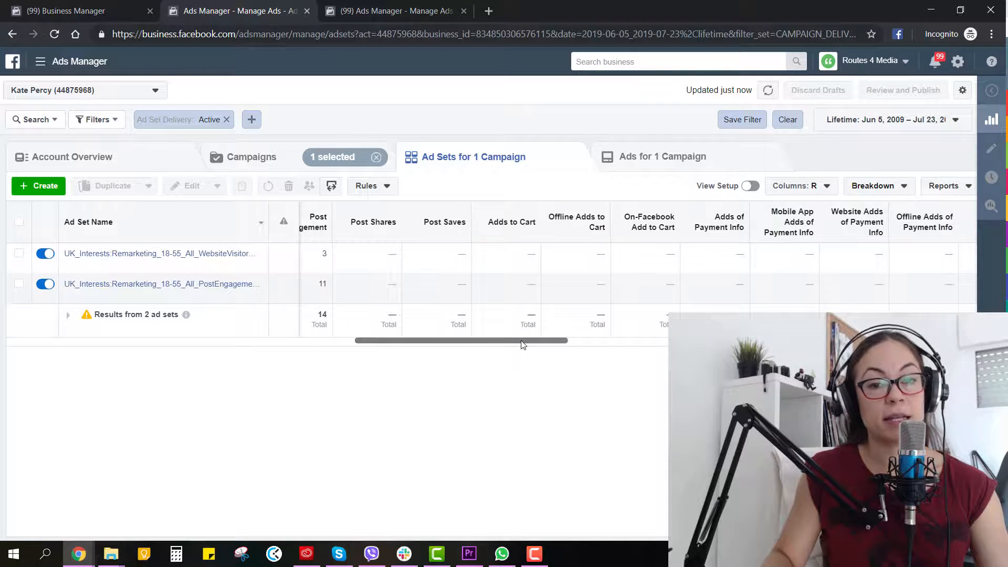
left_click_drag(628, 345, 215, 338)
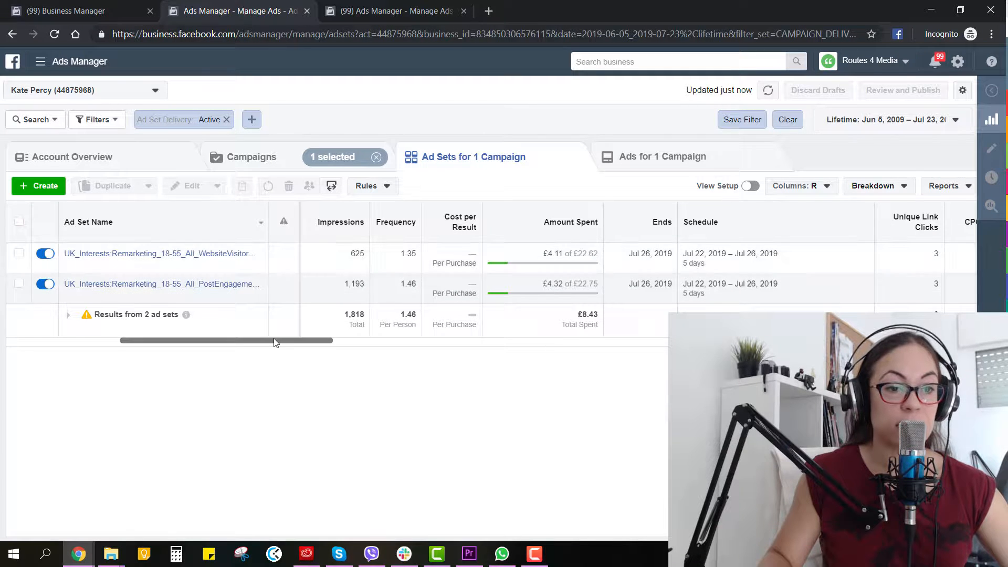
left_click_drag(276, 346, 431, 357)
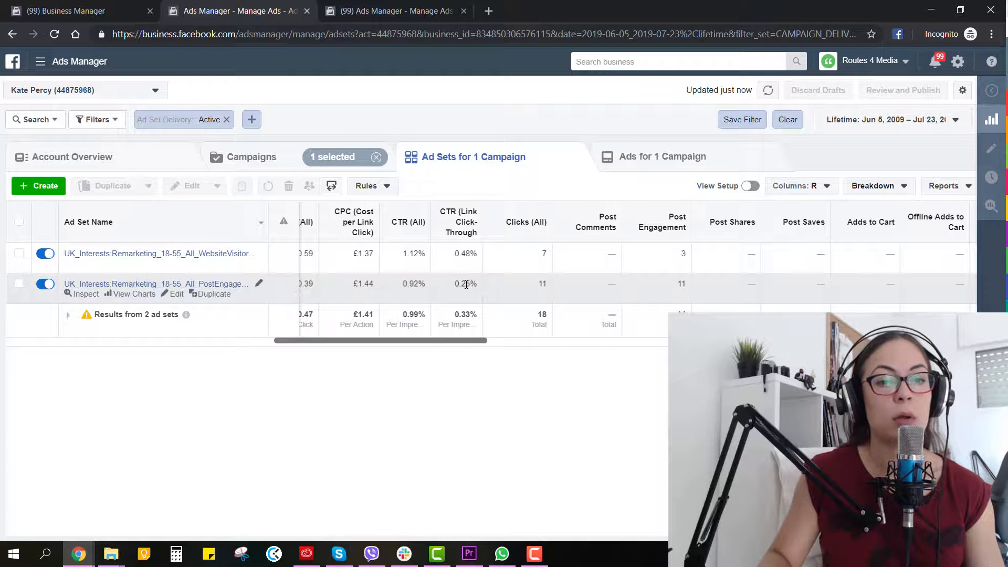
- Select the WebsiteVisitors ad set and widen the Ad Set Name column until the full names fit
left_click_drag(535, 299, 672, 299)
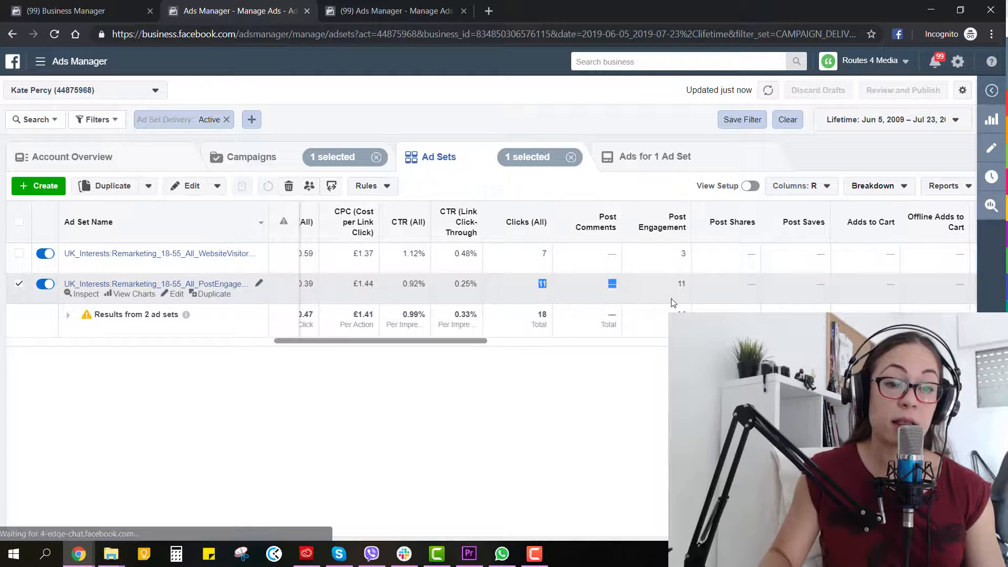
left_click_drag(536, 257, 549, 257)
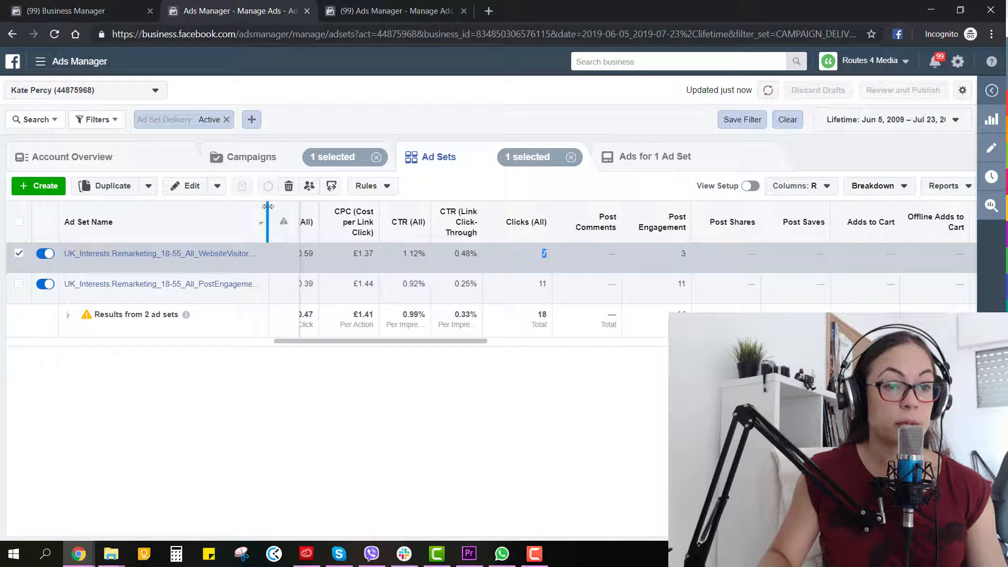
left_click_drag(268, 206, 347, 211)
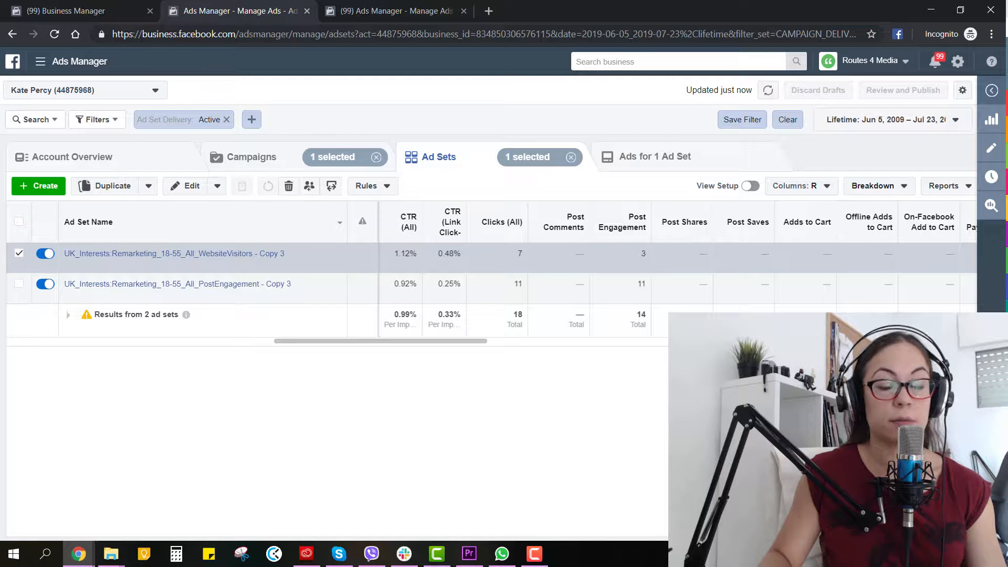
- Break down the ad set results by age under the delivery breakdowns
left_click(885, 185)
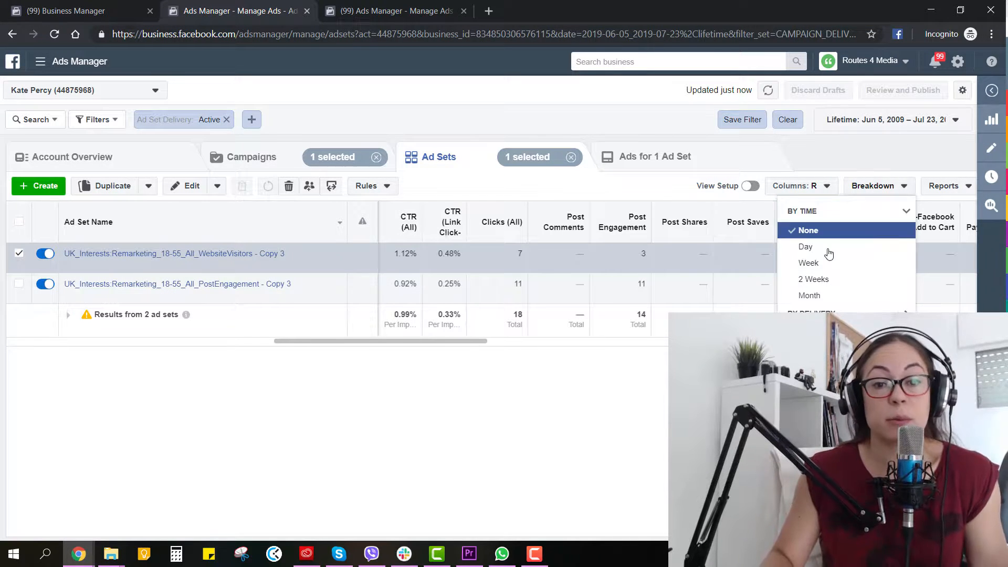
left_click(837, 310)
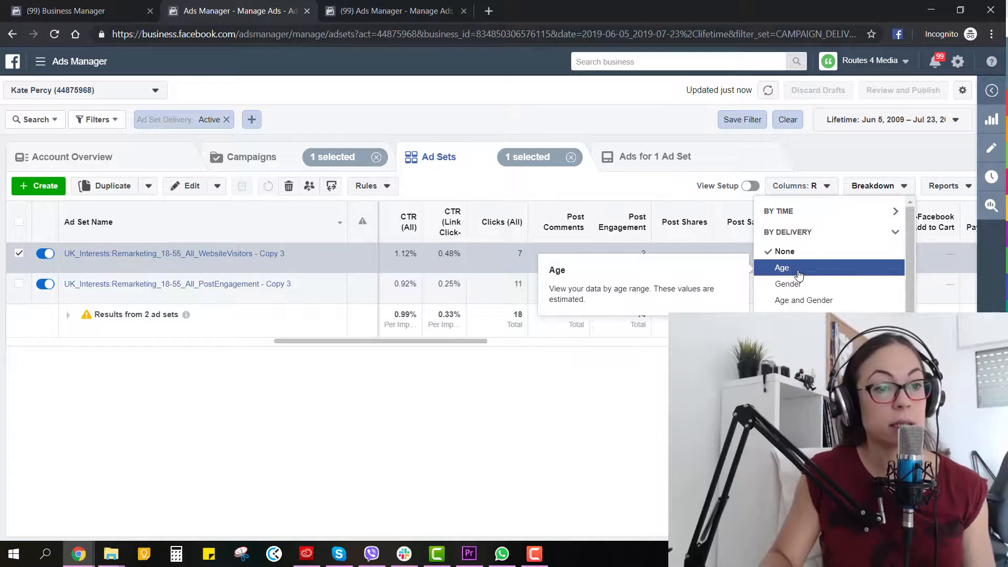
left_click(800, 269)
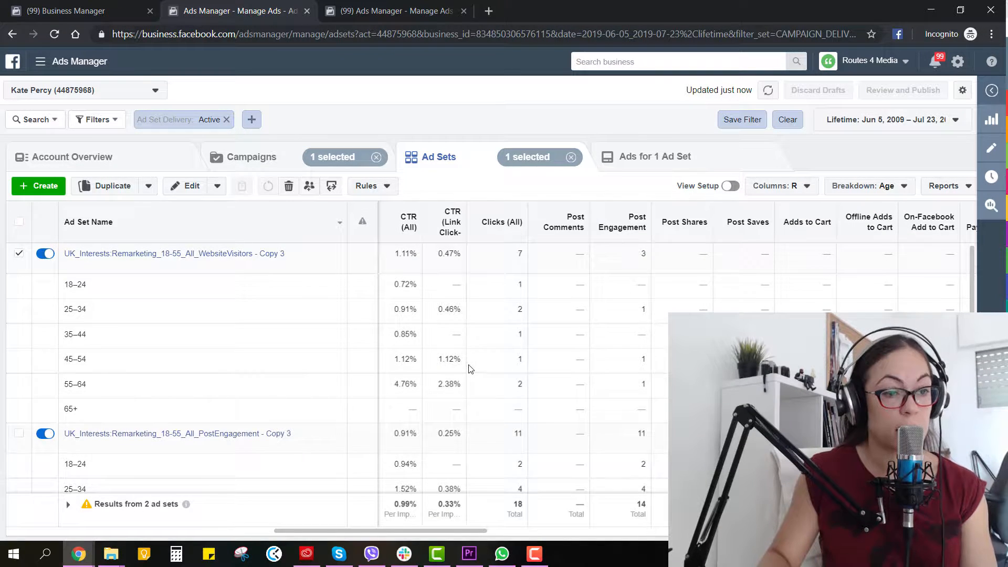
- Examine the click-through rate, CPM, reach, frequency and amount spent per age group, especially for the PostEngagement ad set
scroll(470, 367, "down", 2)
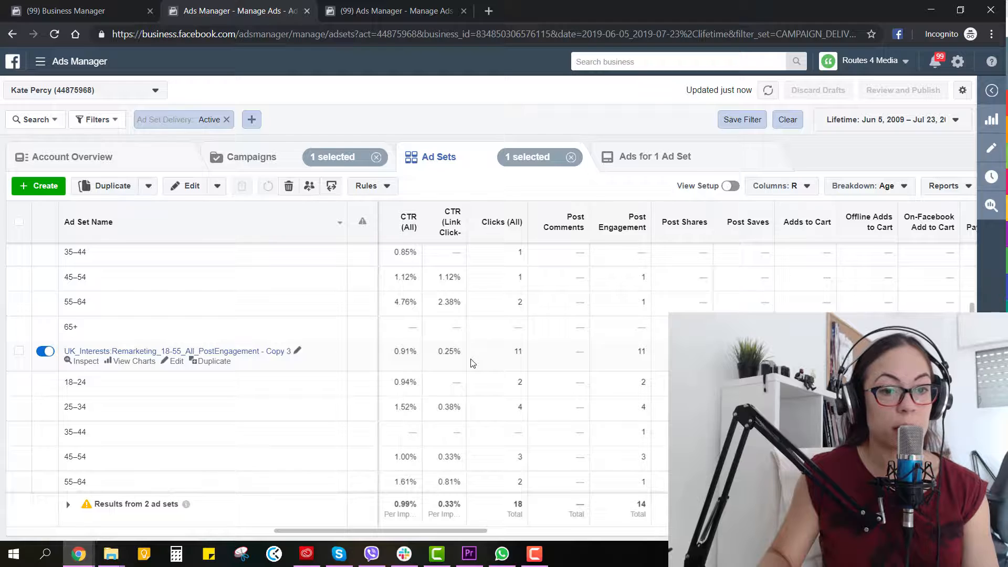
scroll(472, 364, "down", 1)
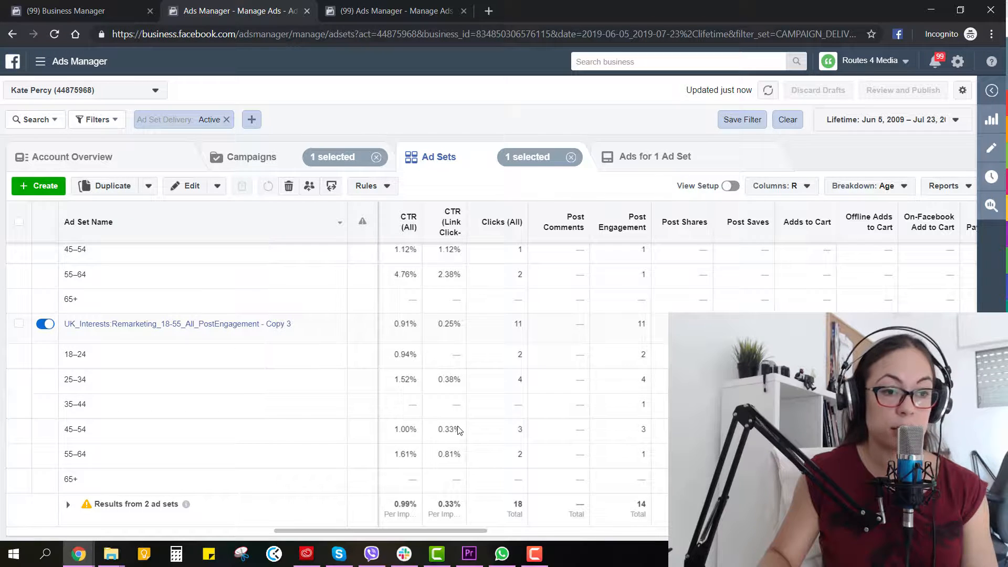
scroll(384, 531, "left", 4)
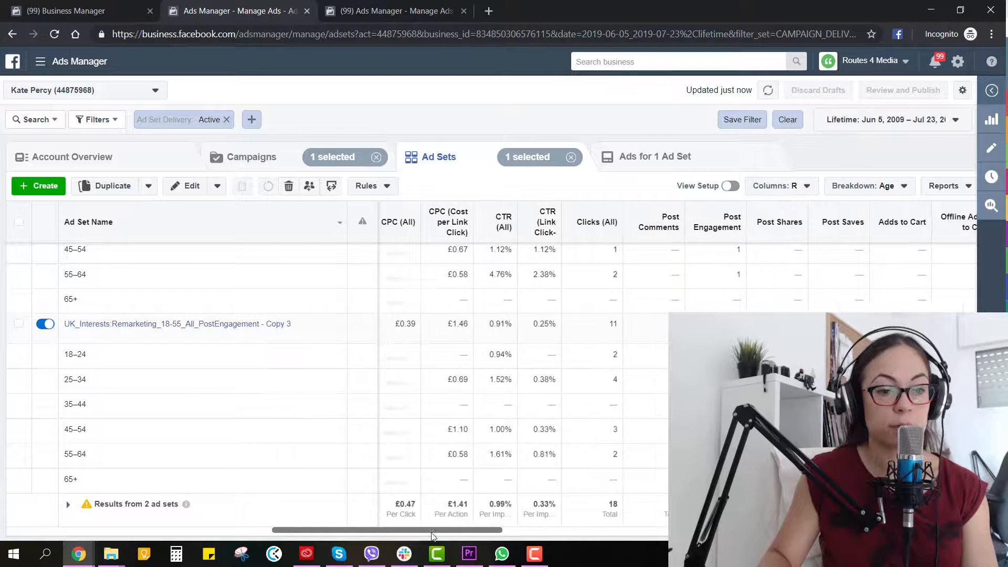
scroll(384, 527, "left", 4)
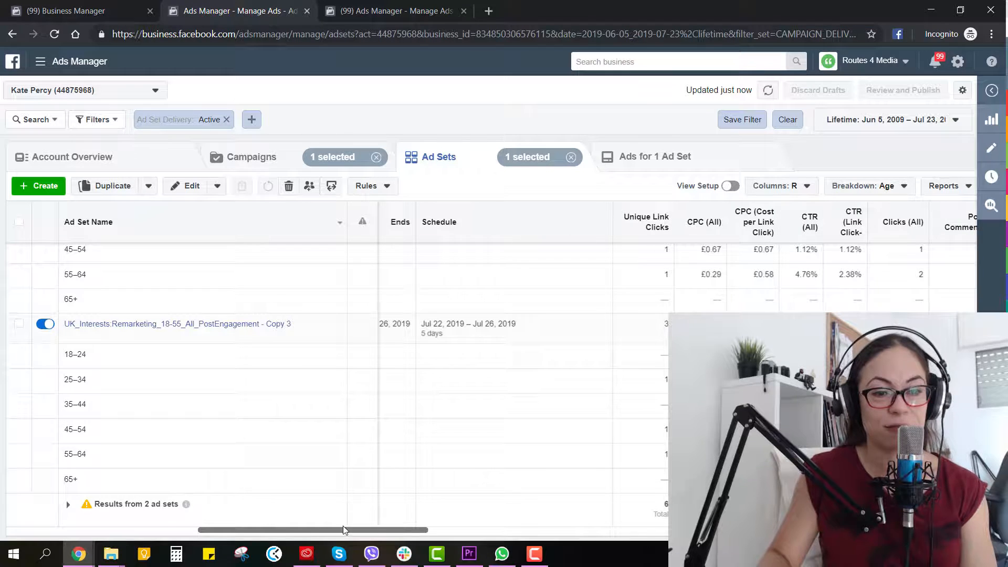
scroll(305, 527, "left", 5)
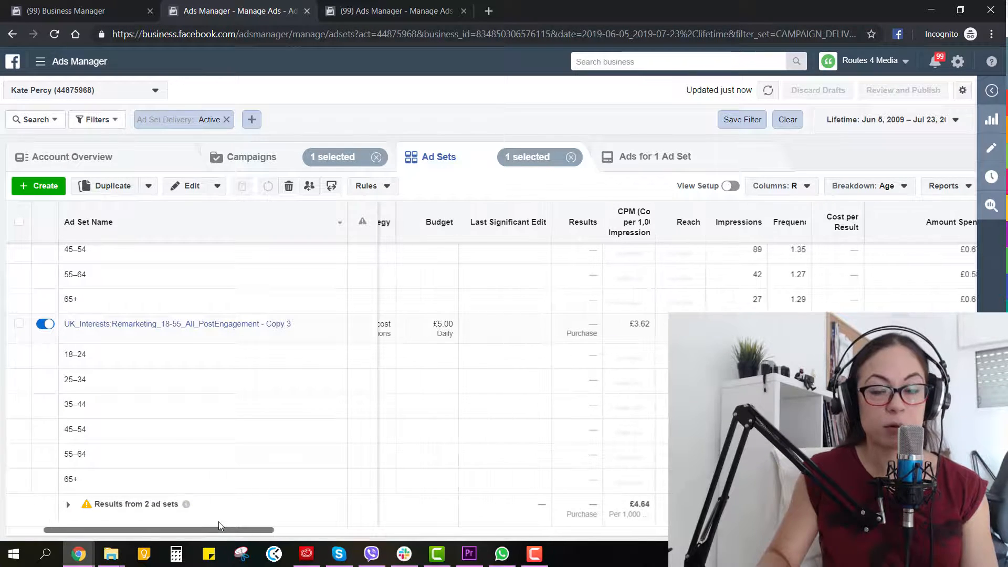
left_click_drag(218, 528, 297, 528)
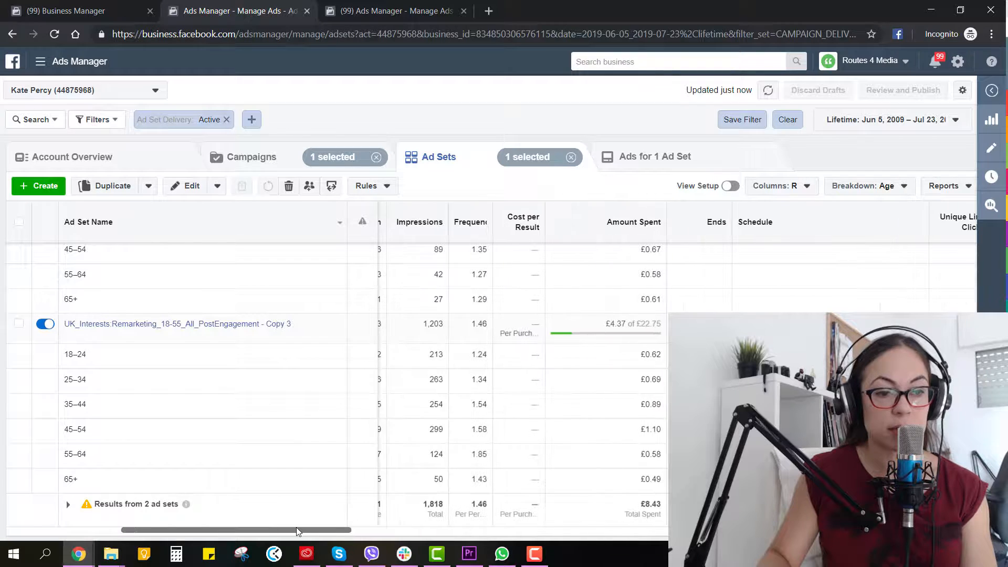
double_click(450, 428)
triple_click(399, 532)
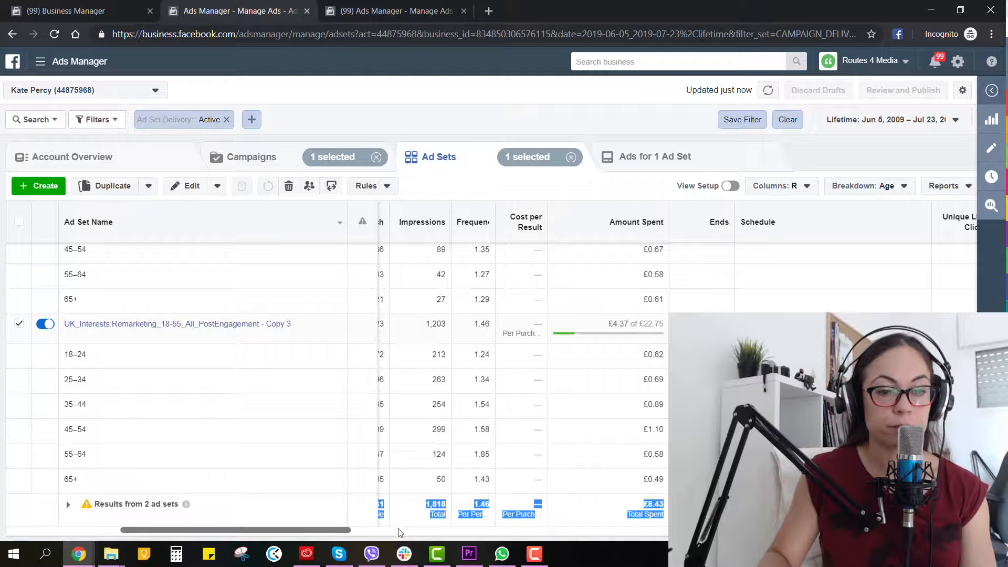
left_click_drag(312, 527, 385, 531)
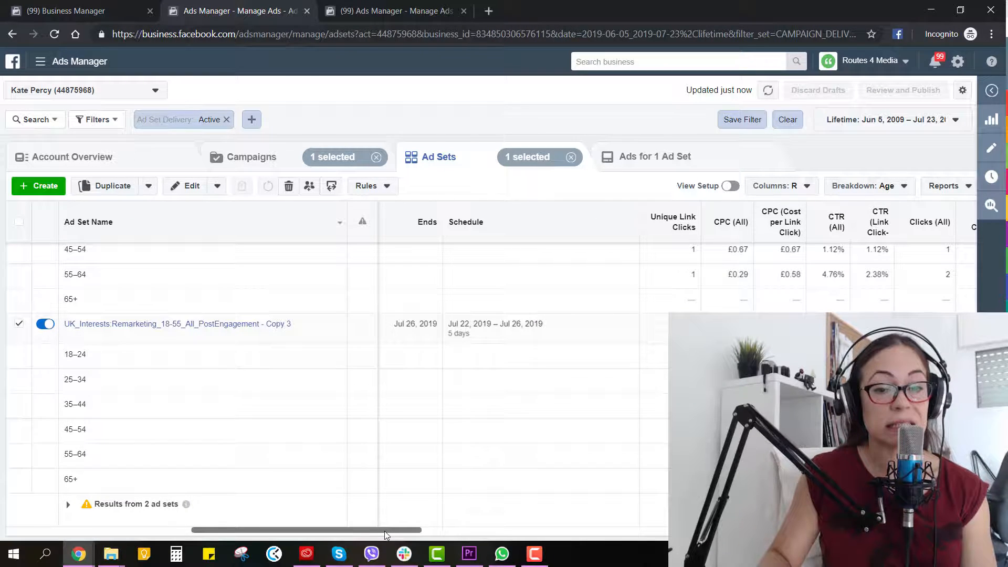
left_click_drag(385, 531, 253, 528)
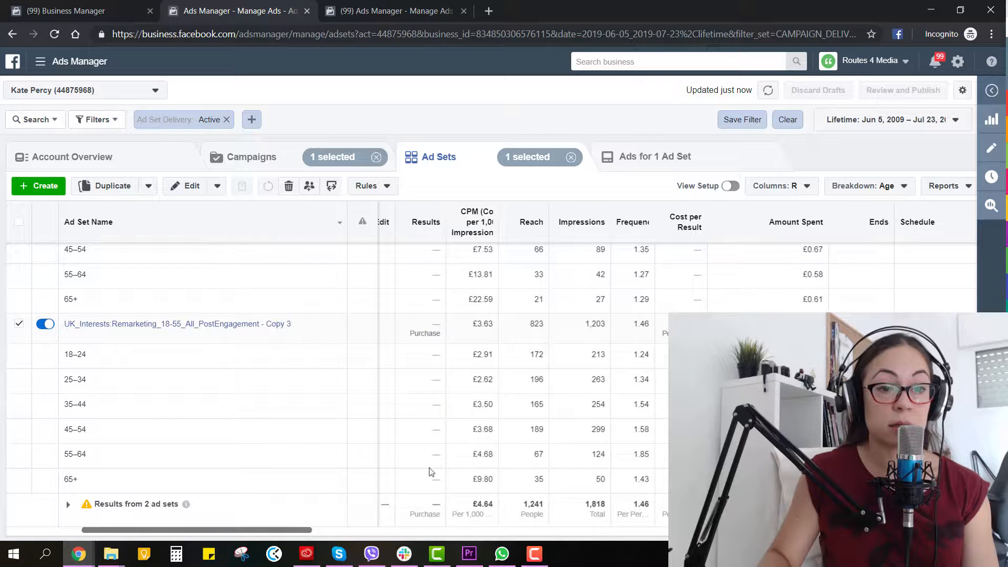
- Deselect the PostEngagement ad set and compare amount spent, CPC and click-through rate per age group across both ad sets
scroll(250, 517, "up", 2)
left_click_drag(254, 530, 340, 534)
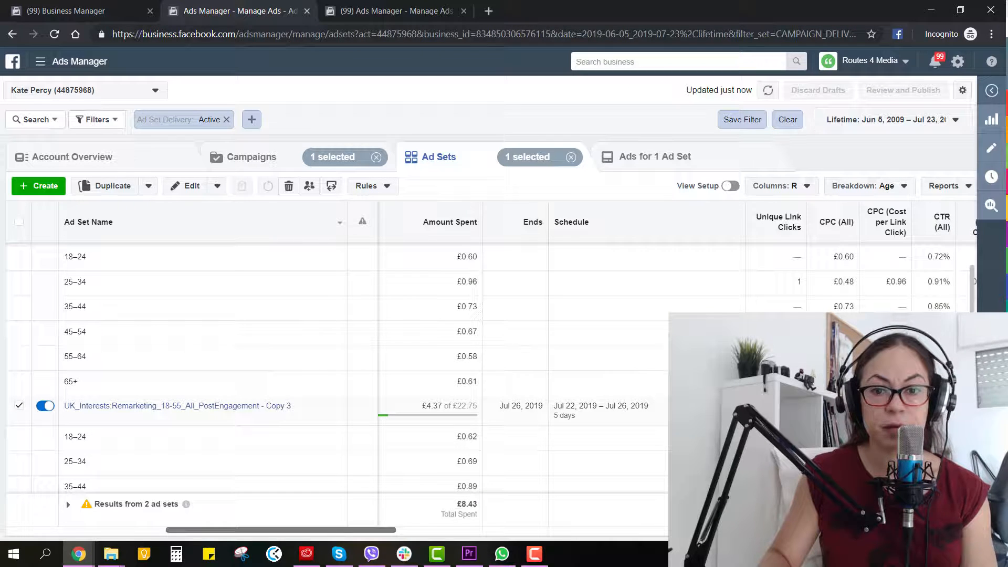
left_click(19, 406)
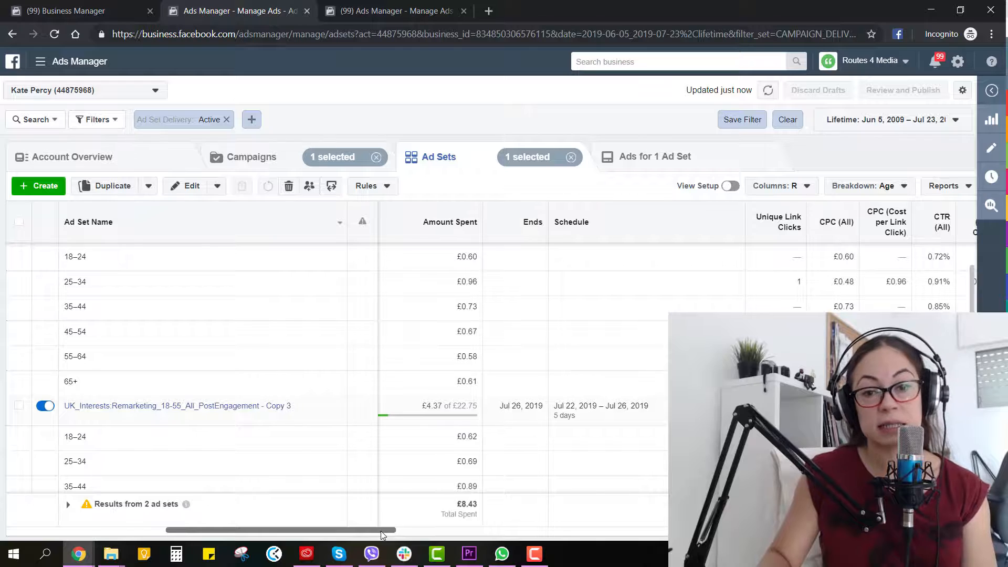
left_click_drag(380, 530, 470, 510)
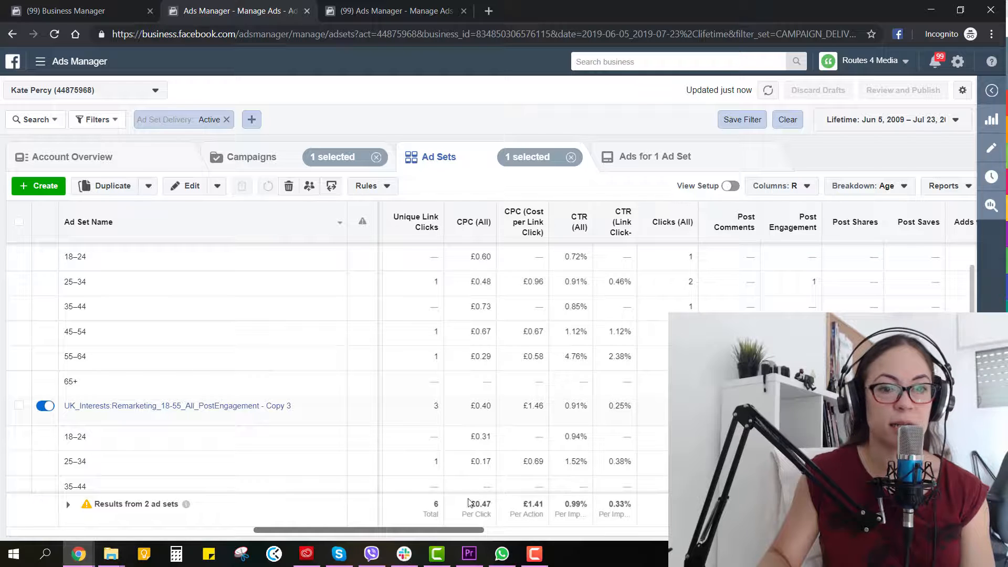
scroll(495, 426, "up", 1)
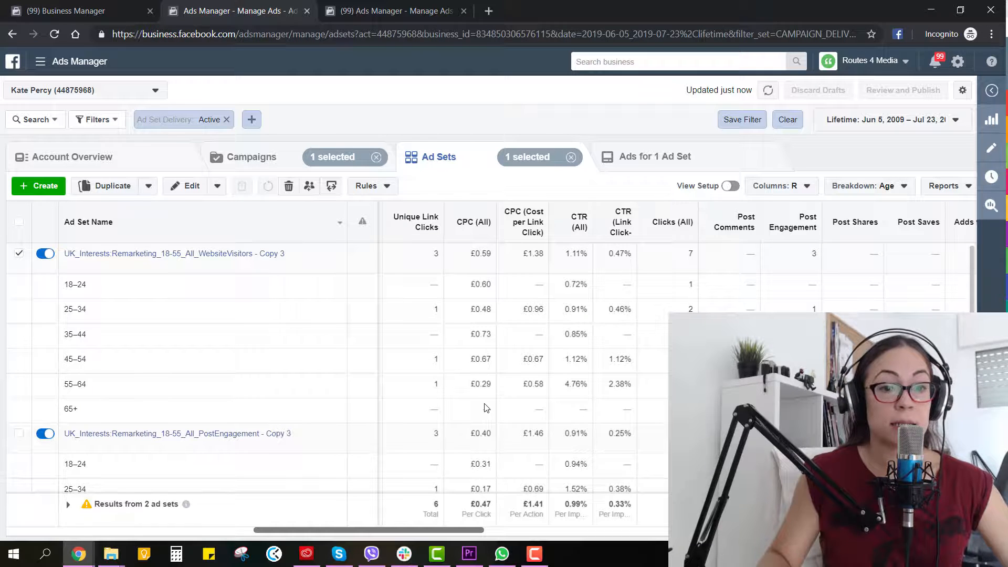
- Clear all breakdowns and open the ads of the selected WebsiteVisitors ad set
left_click(882, 197)
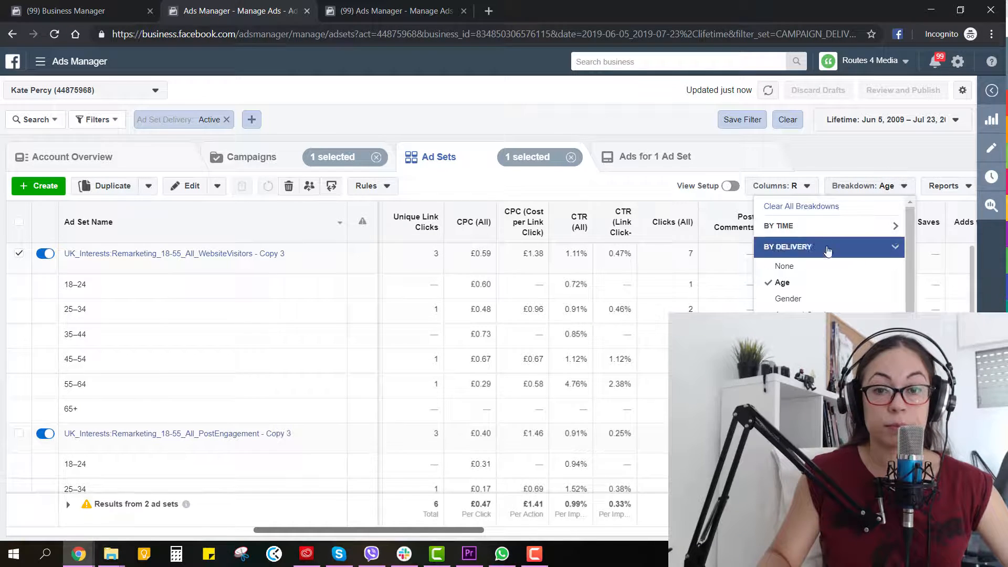
left_click(801, 208)
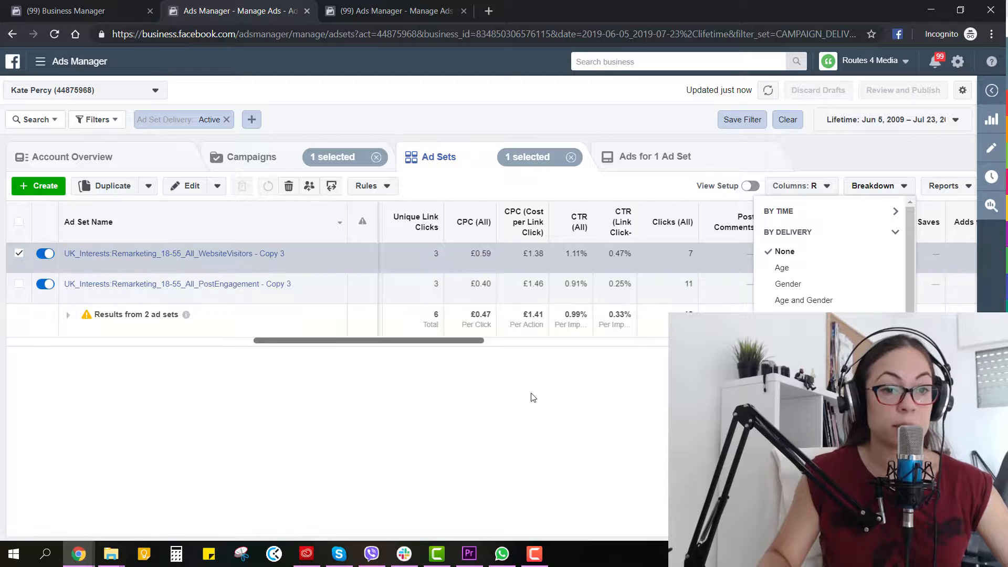
left_click_drag(462, 341, 286, 355)
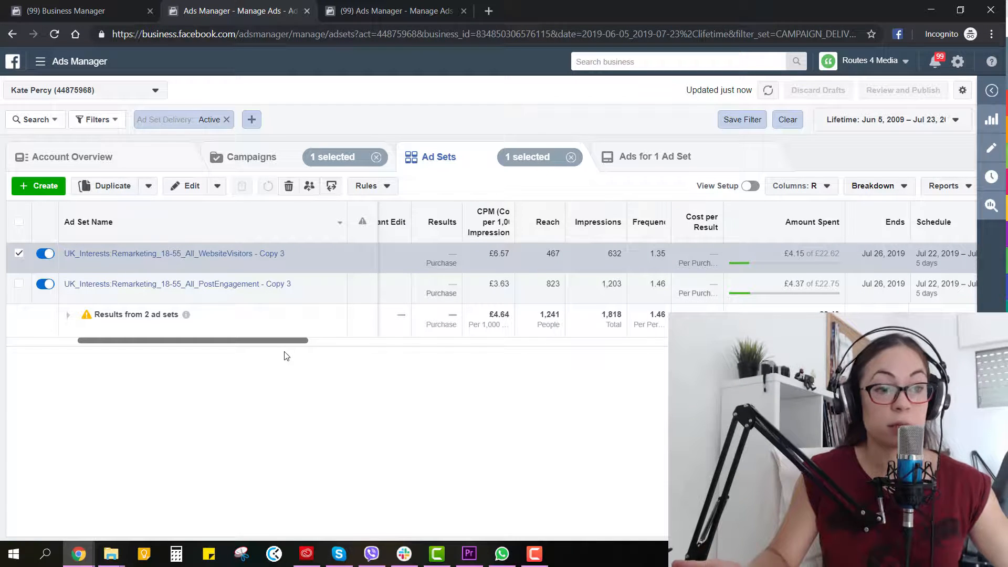
left_click(653, 161)
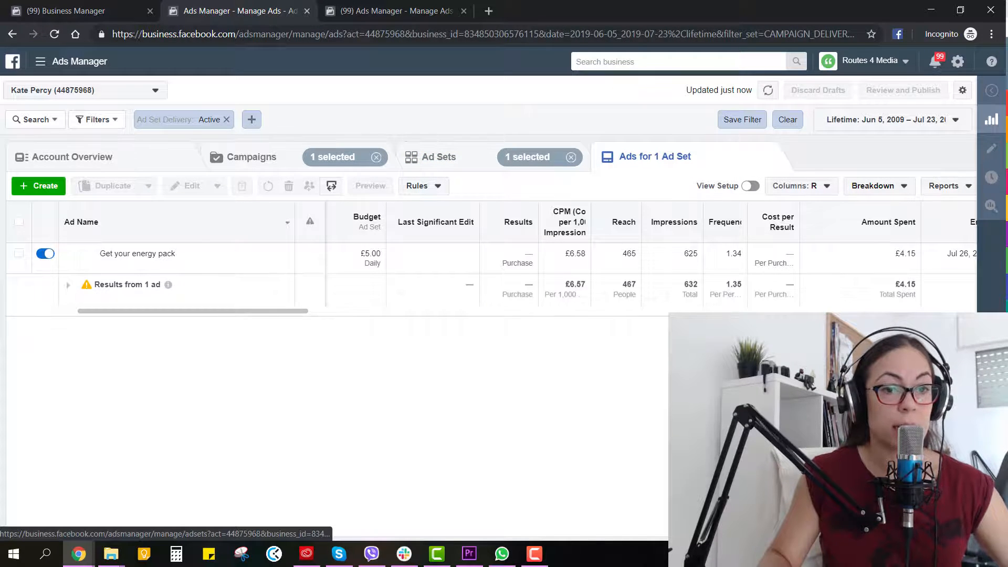
- Clear the ad set selection and compare the relevance score, CPC, click-through rate and engagement of both ads in the campaign
left_click(571, 158)
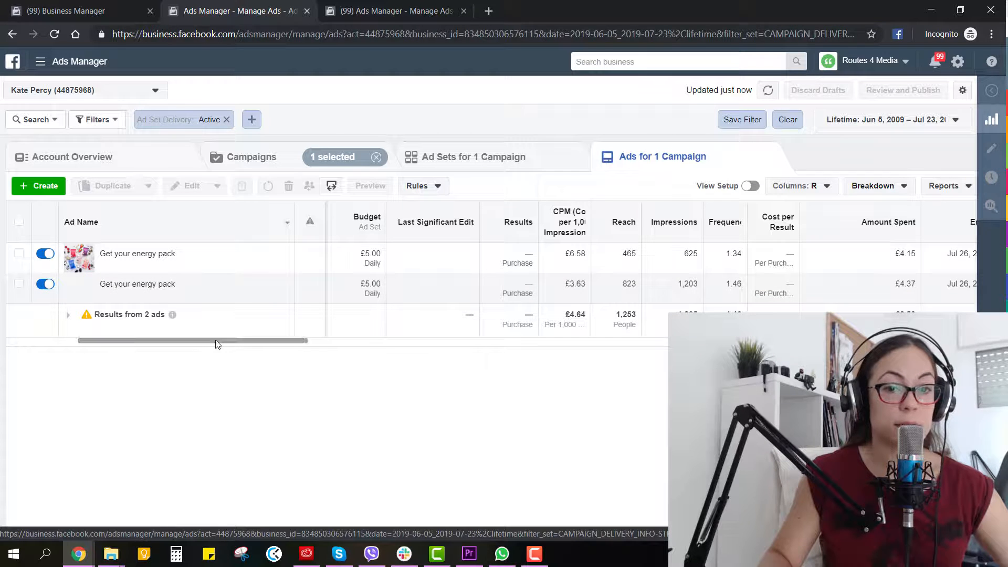
left_click_drag(247, 342, 443, 342)
scroll(520, 382, "right", 10)
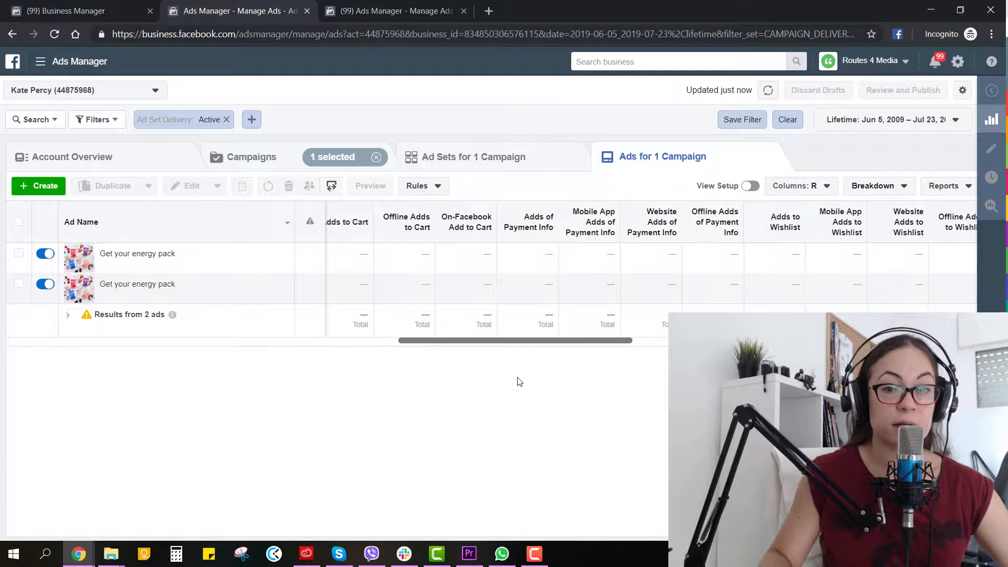
scroll(530, 378, "left", 8)
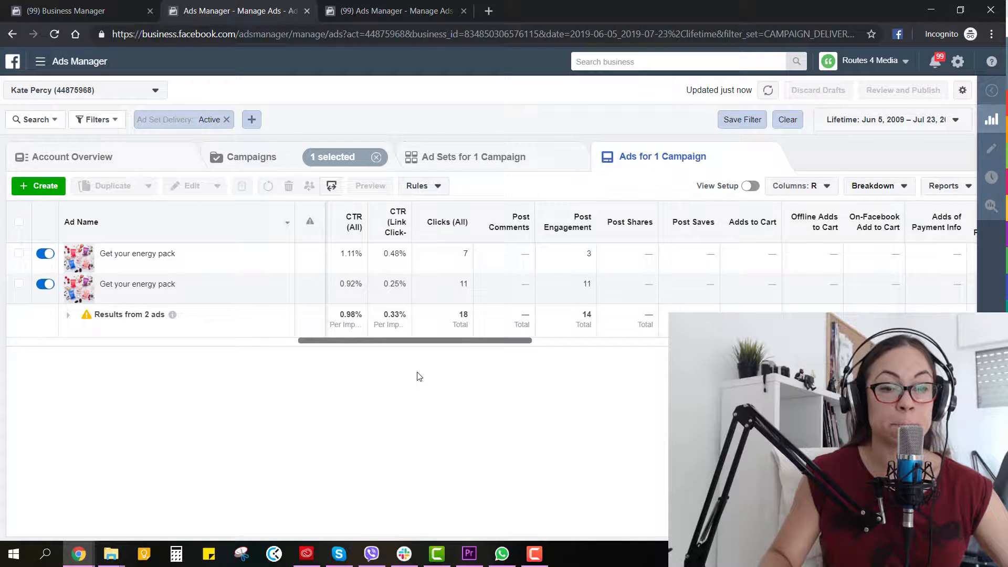
scroll(419, 377, "left", 6)
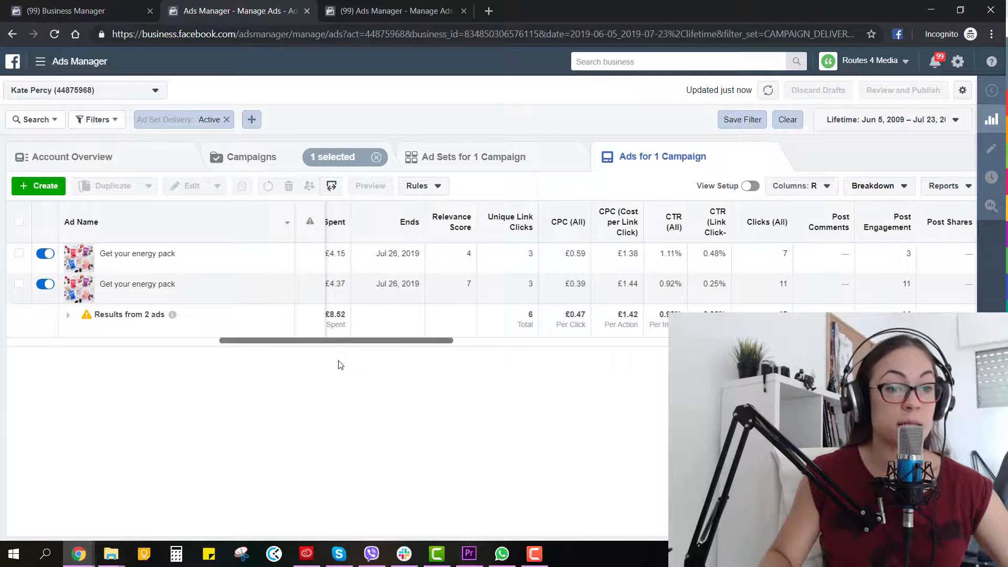
scroll(259, 353, "left", 15)
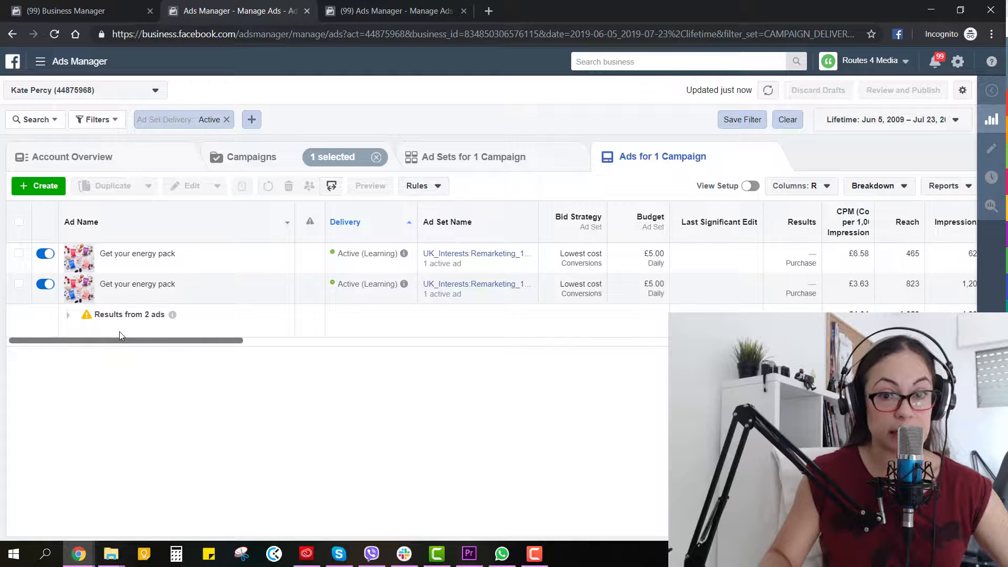
scroll(231, 353, "right", 5)
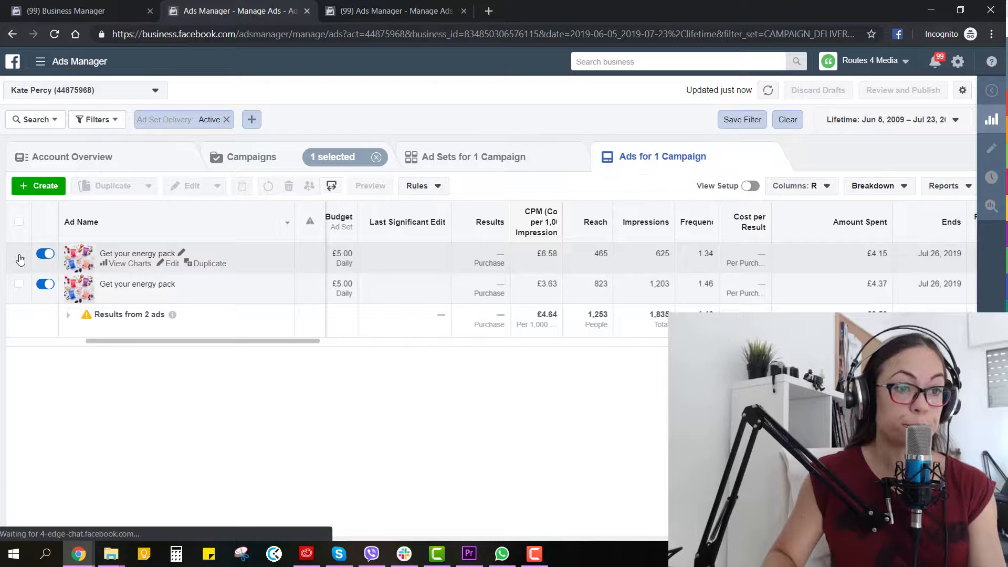
- Open the WebsiteVisitors ad for editing and review its preview text, current image and media settings
left_click(19, 255)
left_click(180, 190)
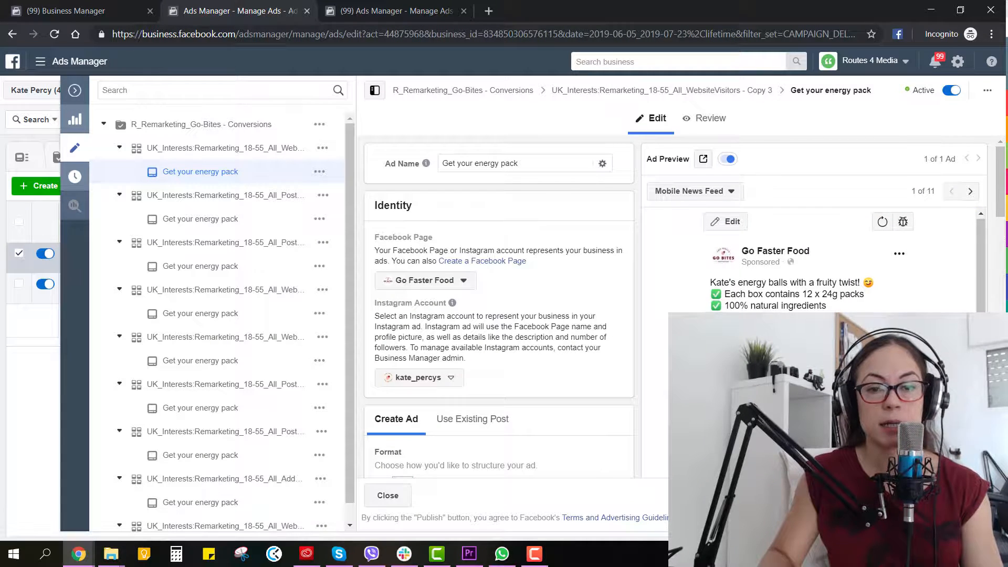
scroll(498, 315, "down", 4)
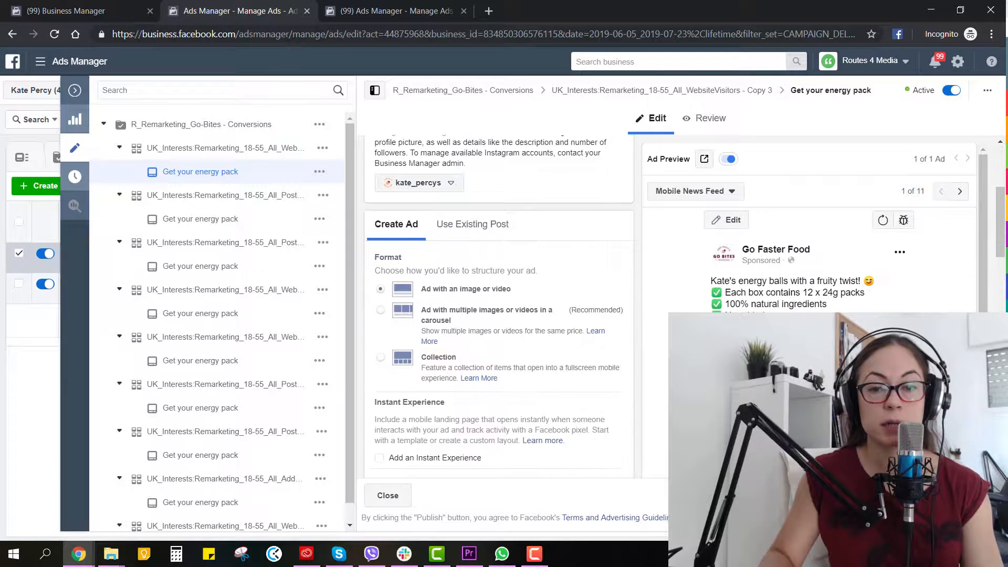
scroll(967, 273, "down", 3)
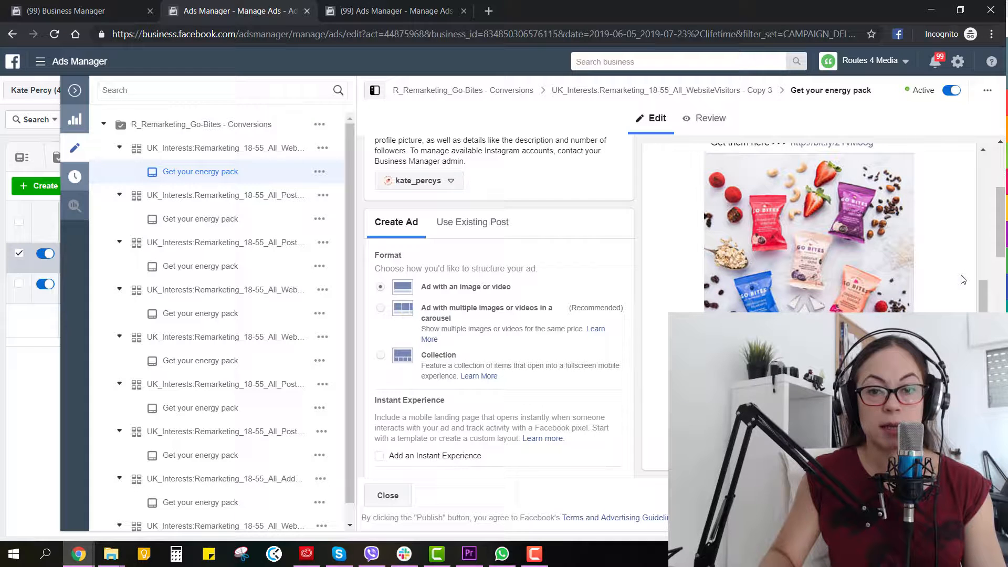
scroll(960, 280, "up", 3)
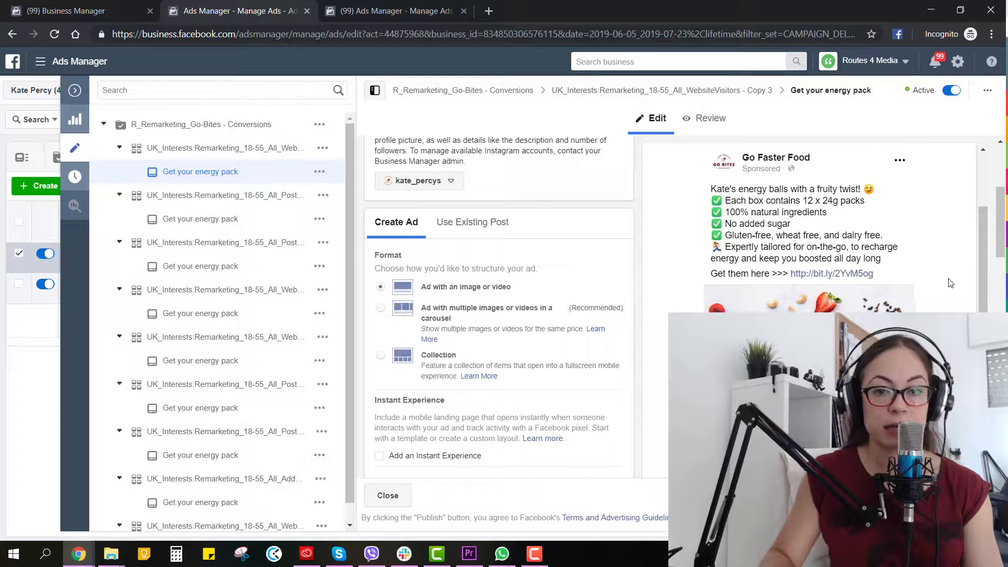
scroll(532, 311, "down", 5)
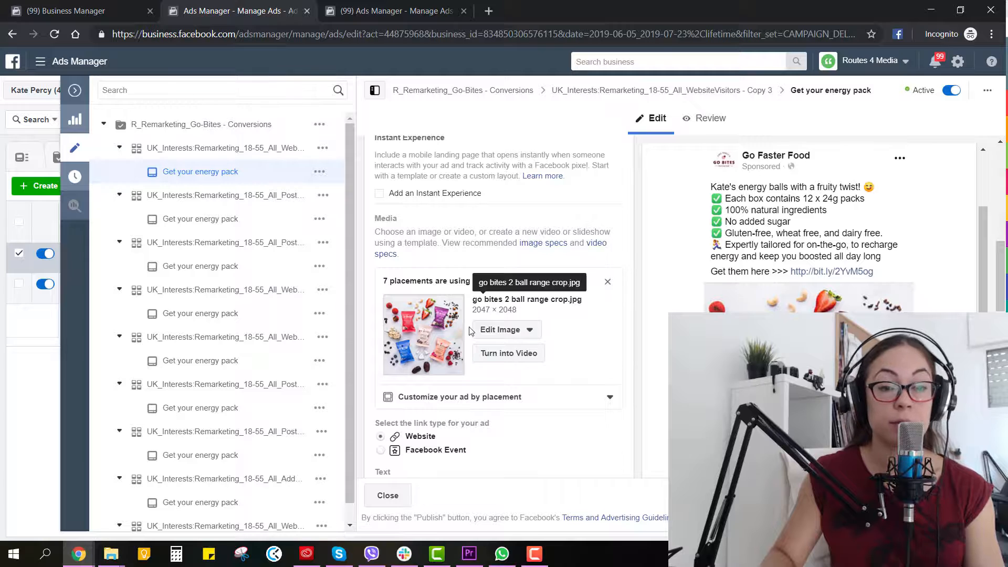
- Replace the ad's image with range-healthy-snack.jpg from the account's image assets
left_click(515, 331)
left_click(507, 354)
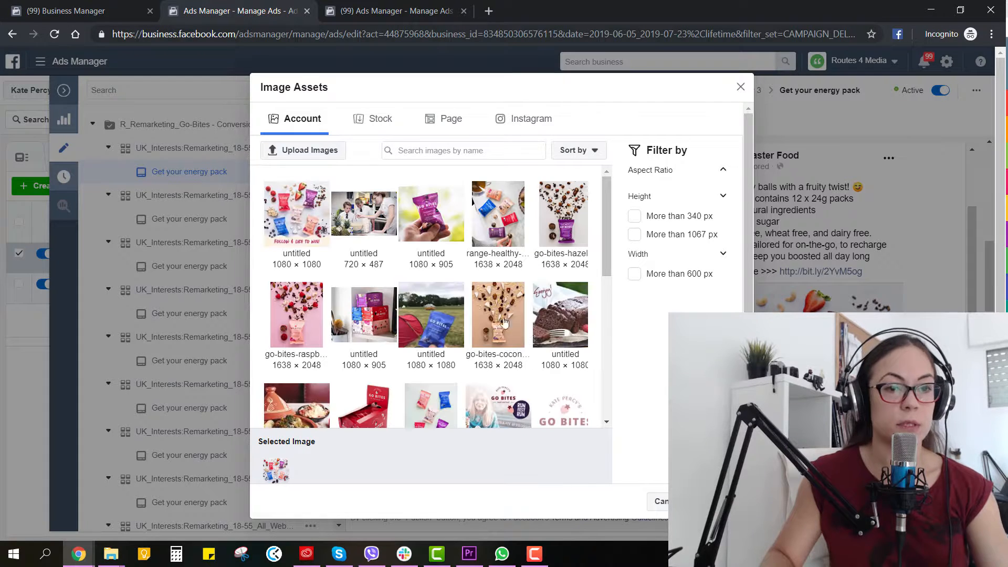
left_click(499, 210)
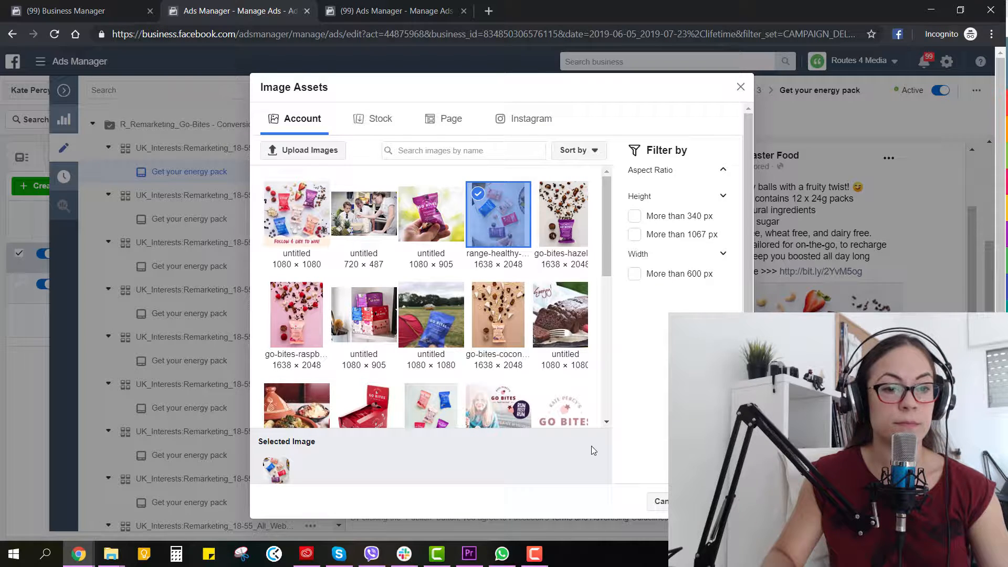
scroll(532, 352, "down", 1)
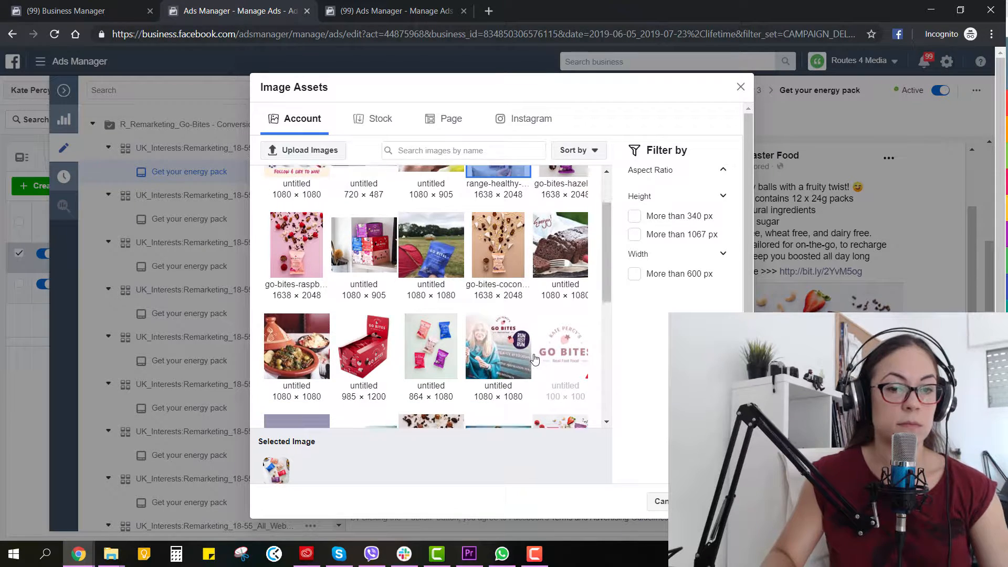
scroll(534, 357, "down", 2)
scroll(534, 358, "up", 2)
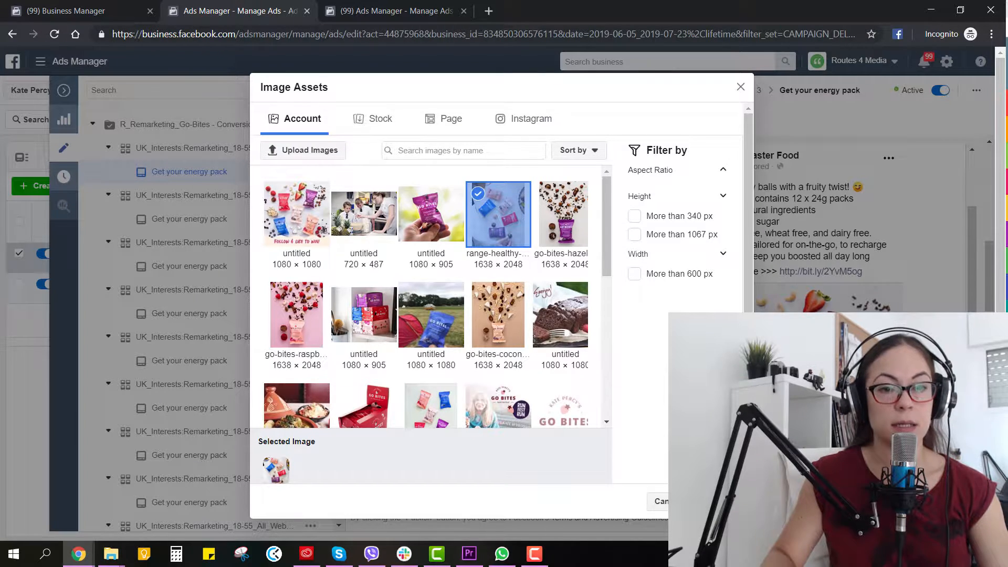
left_click(676, 502)
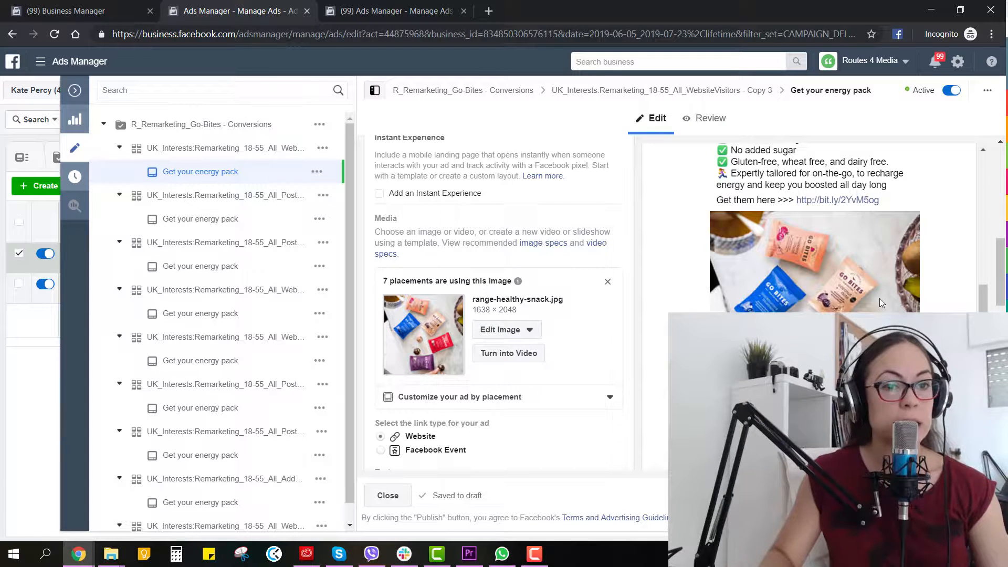
- Crop the new image to a 1:1 square covering its lower part so the whole hand is included, and save it
left_click(523, 330)
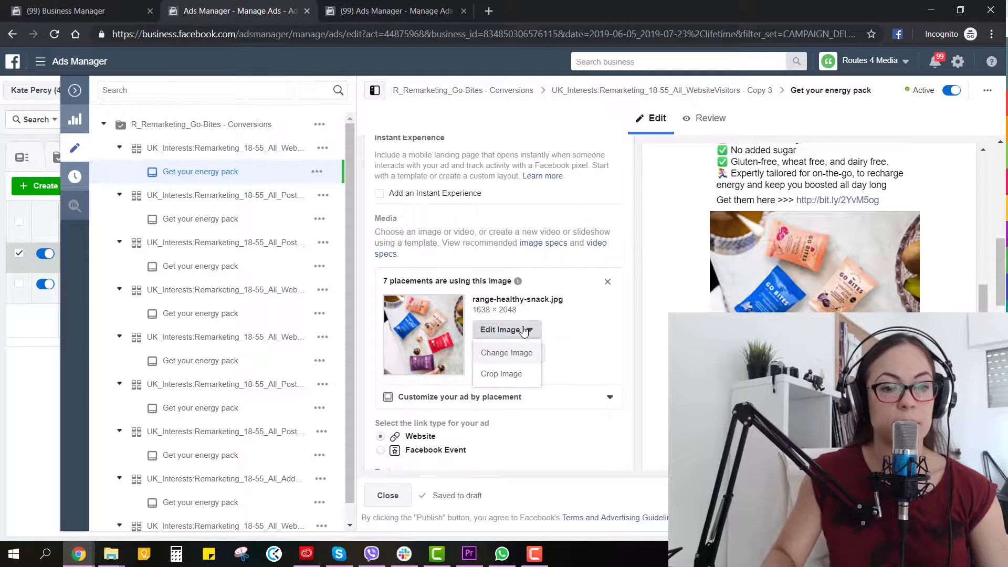
left_click(509, 374)
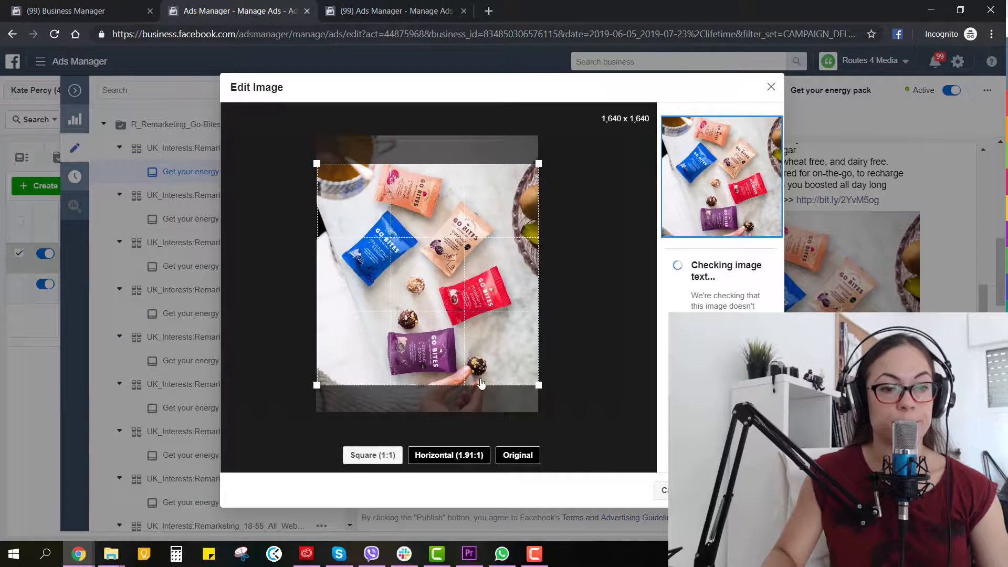
left_click_drag(479, 364, 471, 308)
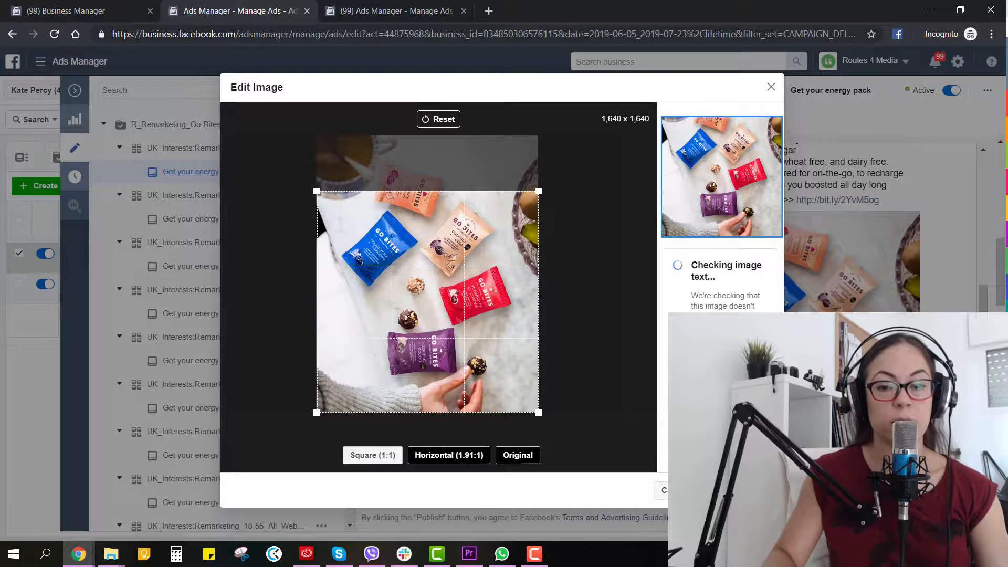
left_click(740, 491)
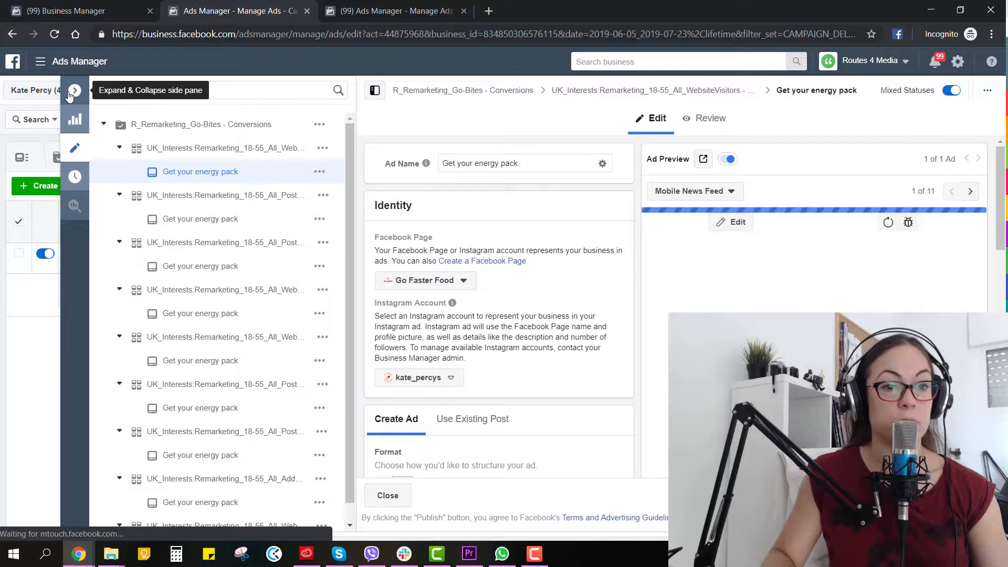
- Close the ad editor and remove the Ad Set Delivery: Active filter so all of the campaign's ads are listed
left_click(50, 109)
left_click(74, 94)
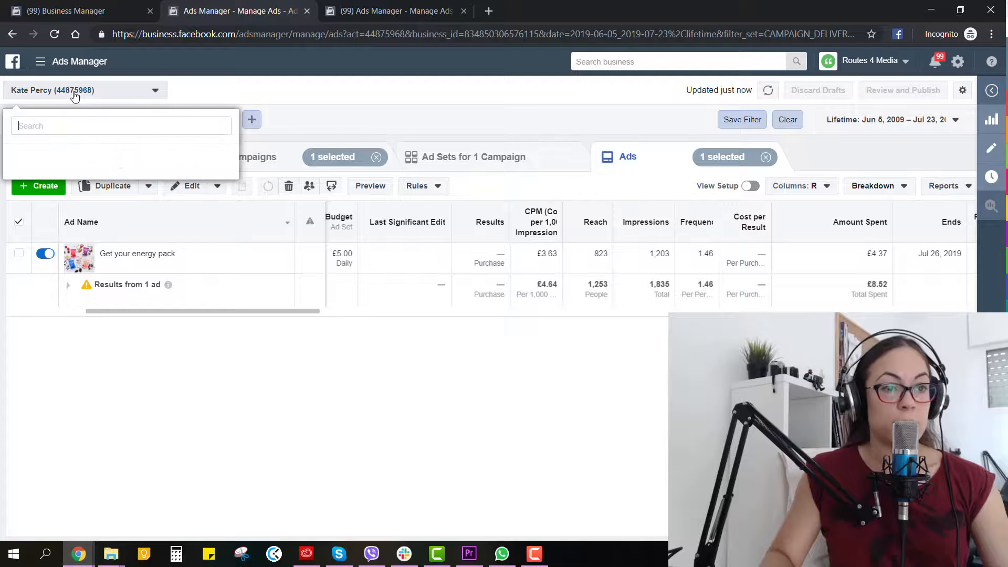
left_click(321, 92)
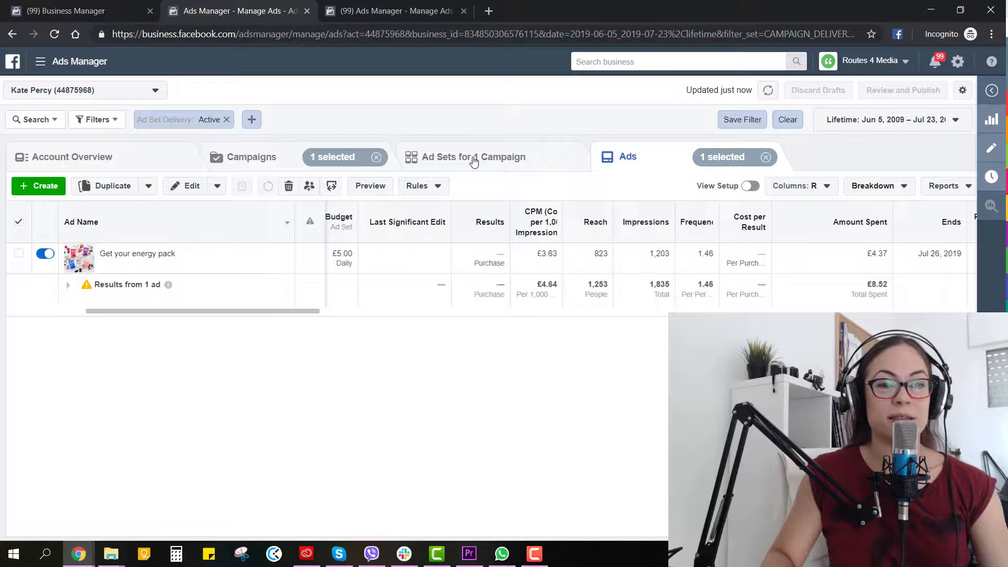
left_click(227, 120)
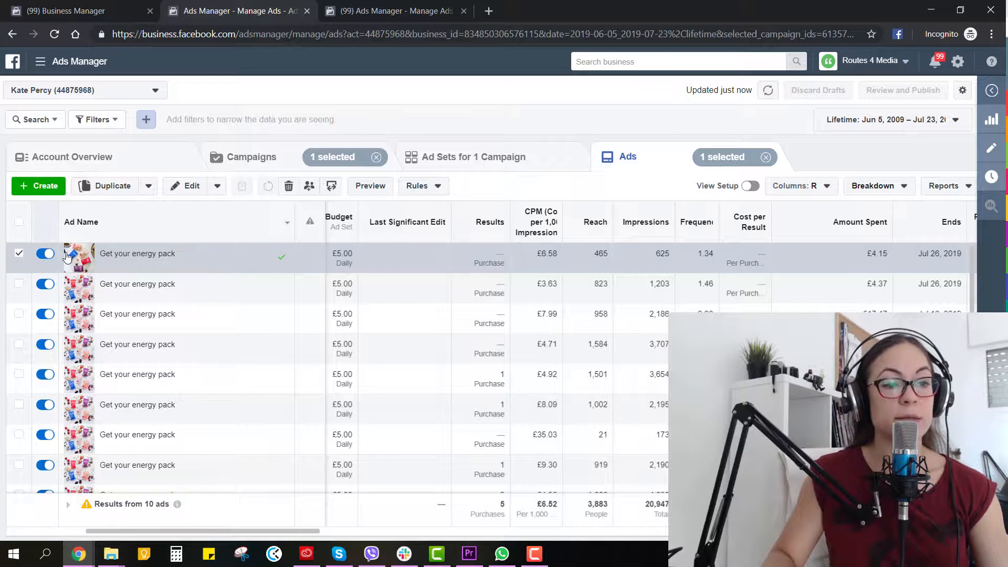
- Preview the edited ad, open its Facebook Post with Comments in a new tab, and close the preview
left_click(361, 187)
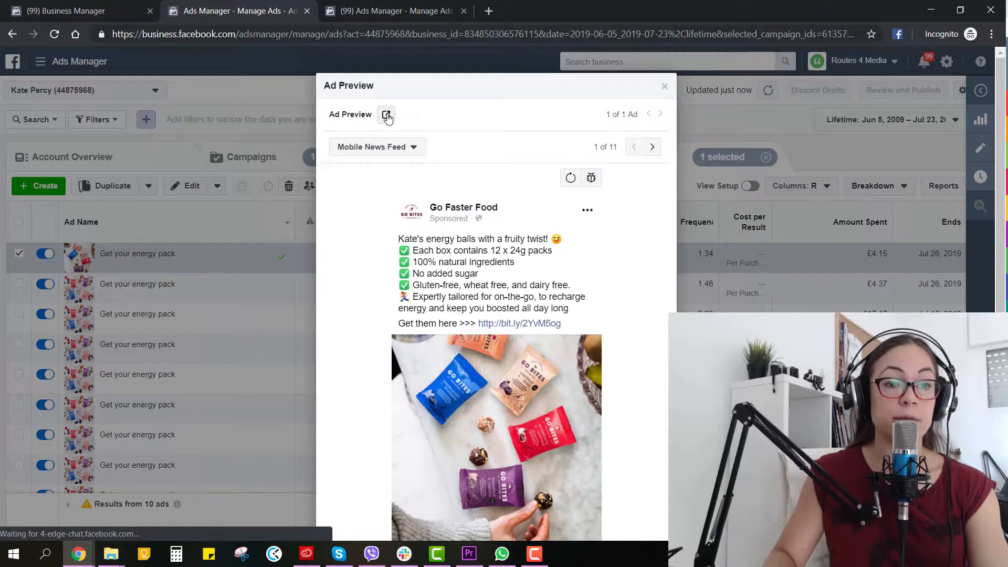
left_click(387, 116)
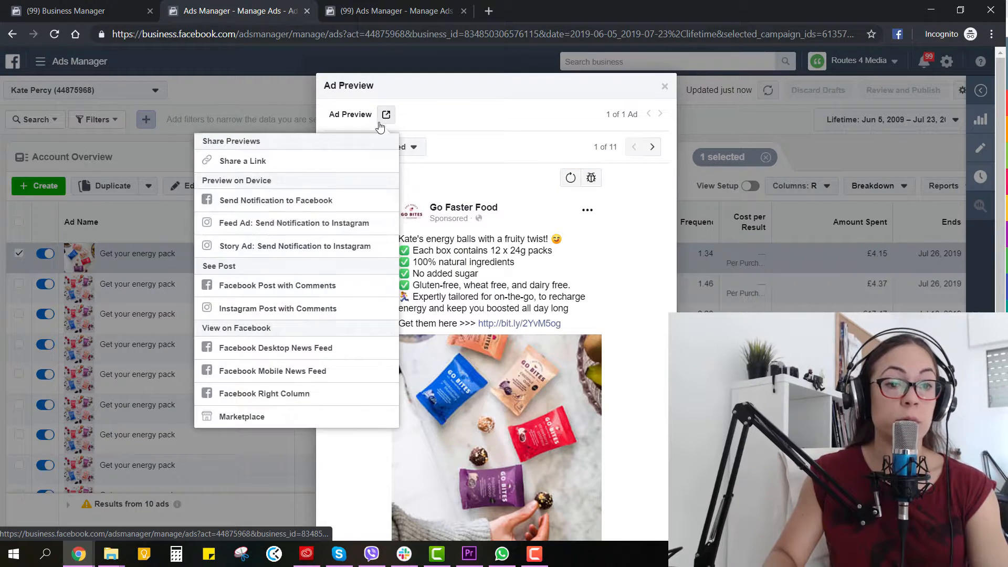
left_click(261, 292)
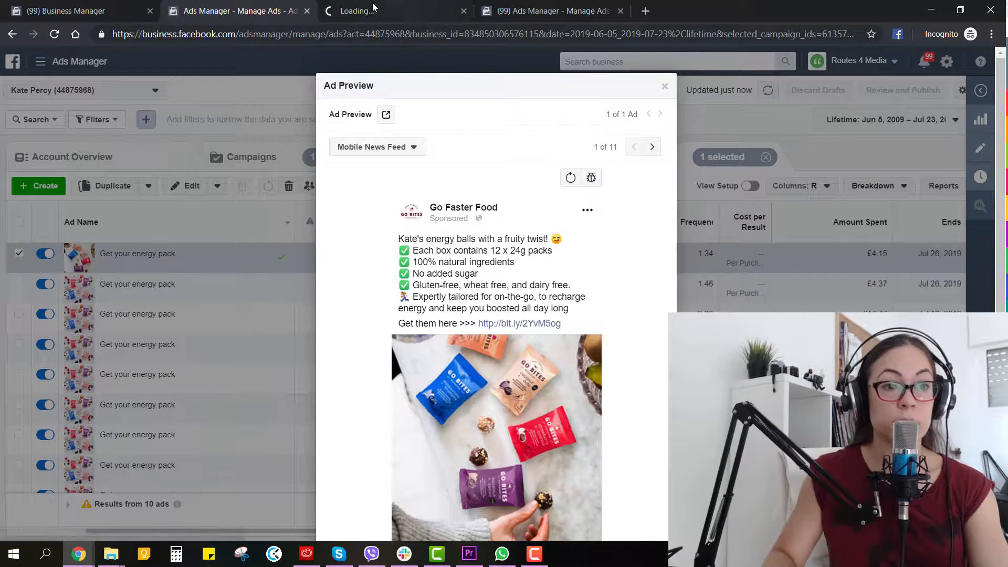
left_click(665, 87)
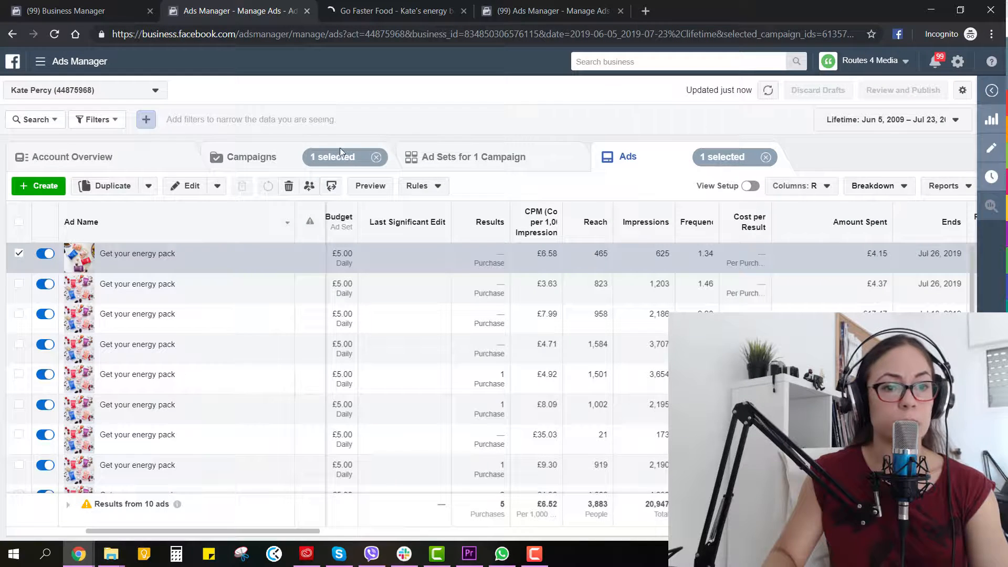
- Filter by Ad Set Delivery: Active again, check the campaign's ad sets, and return to the ads list
left_click(97, 120)
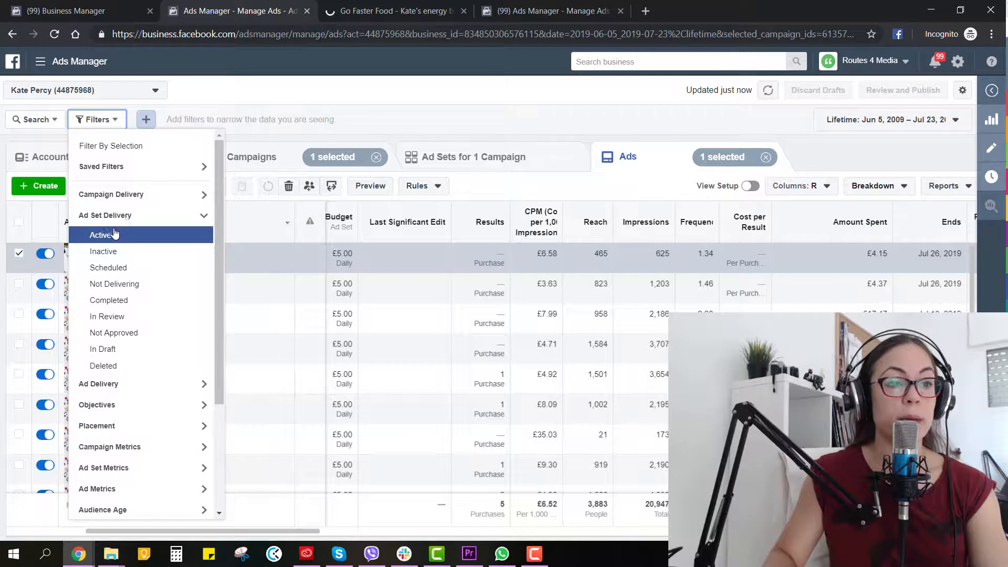
left_click(112, 236)
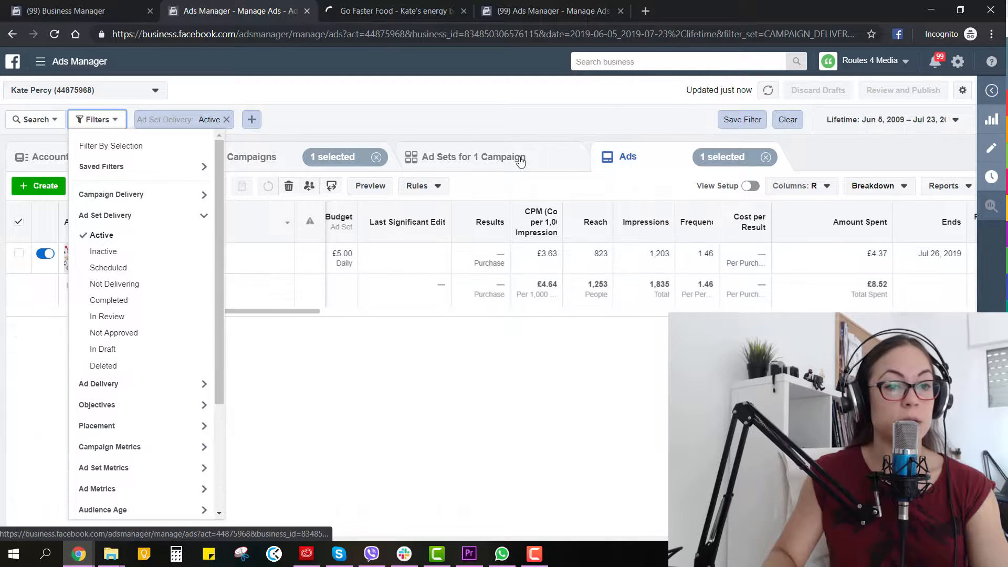
left_click(498, 158)
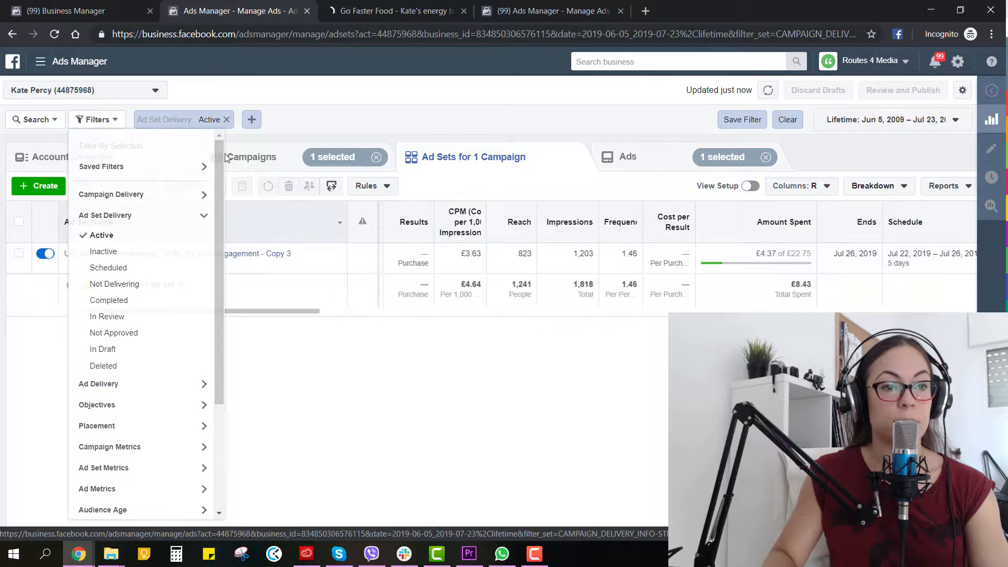
left_click(635, 157)
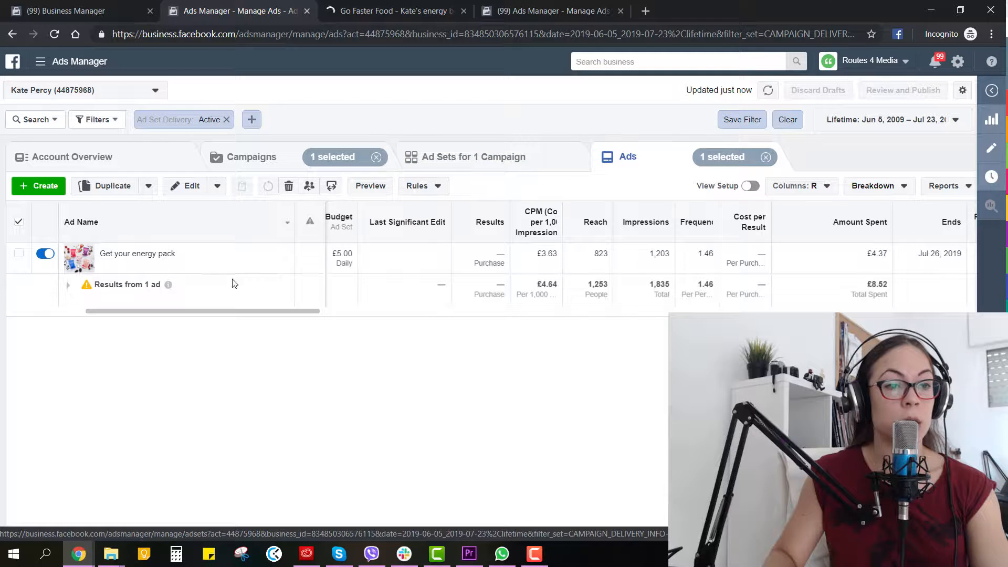
- Switch to the opened Go Faster Food post and copy the post ID from the end of its web address
left_click(425, 4)
double_click(319, 33)
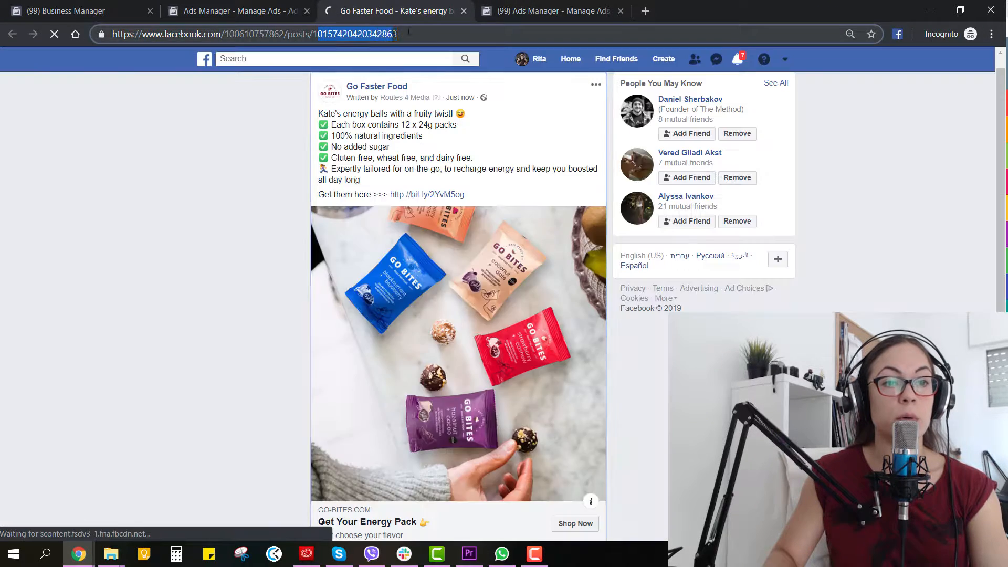
left_click_drag(314, 33, 404, 33)
key("ctrl+c")
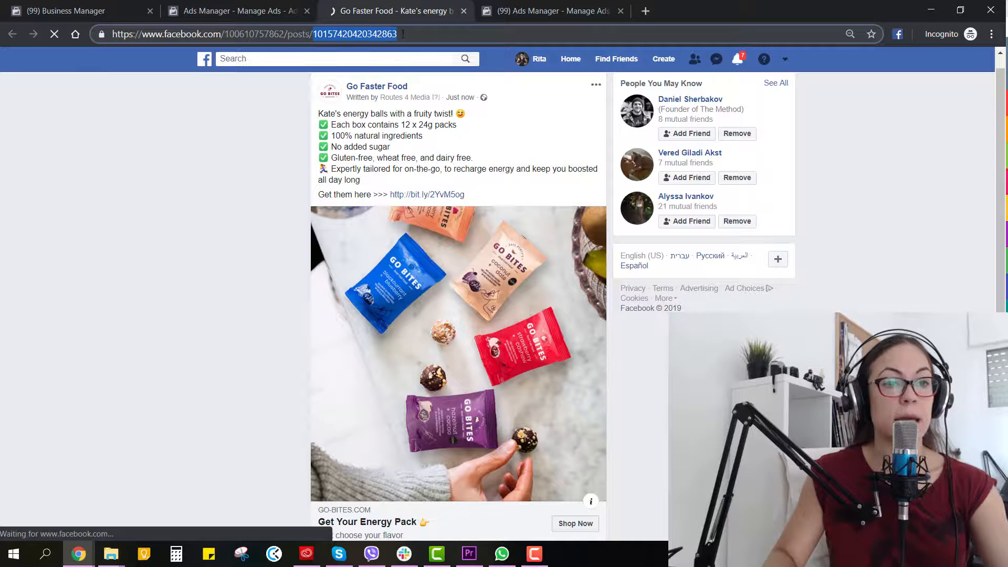
- Return to the Kate Percy Ads Manager, open both selected ads for editing, and submit the copied post ID as their existing post
left_click(256, 8)
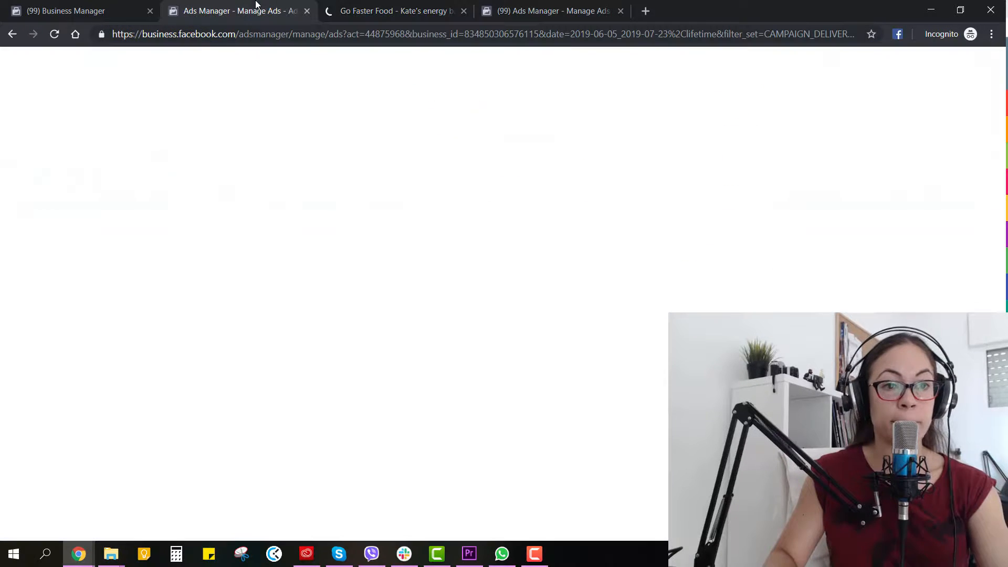
left_click(18, 253)
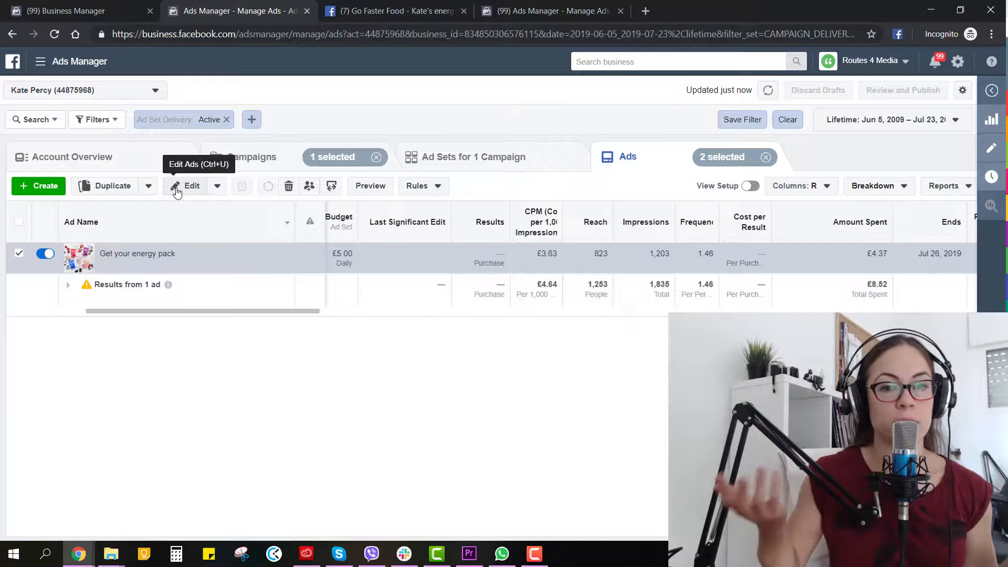
left_click(183, 186)
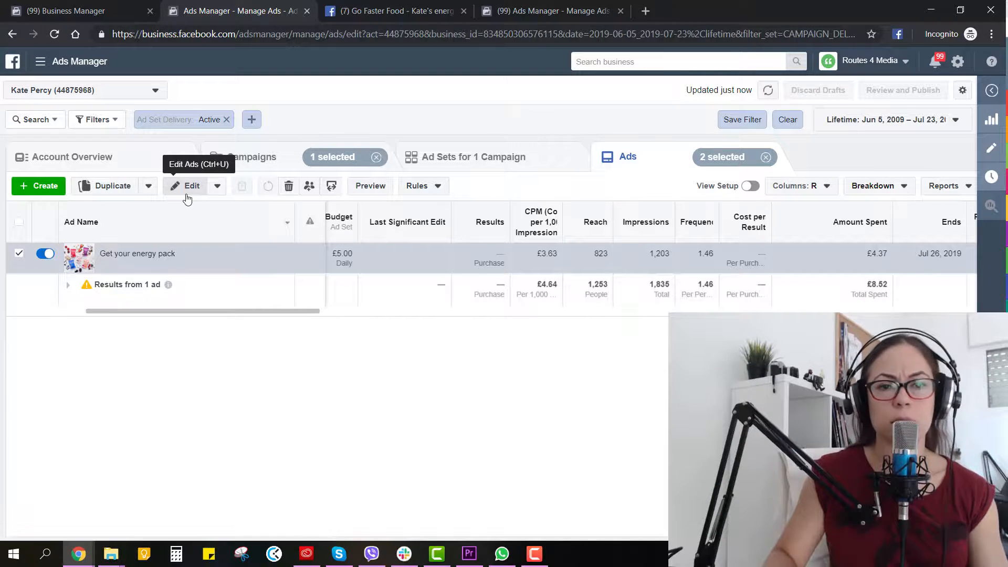
scroll(511, 377, "down", 5)
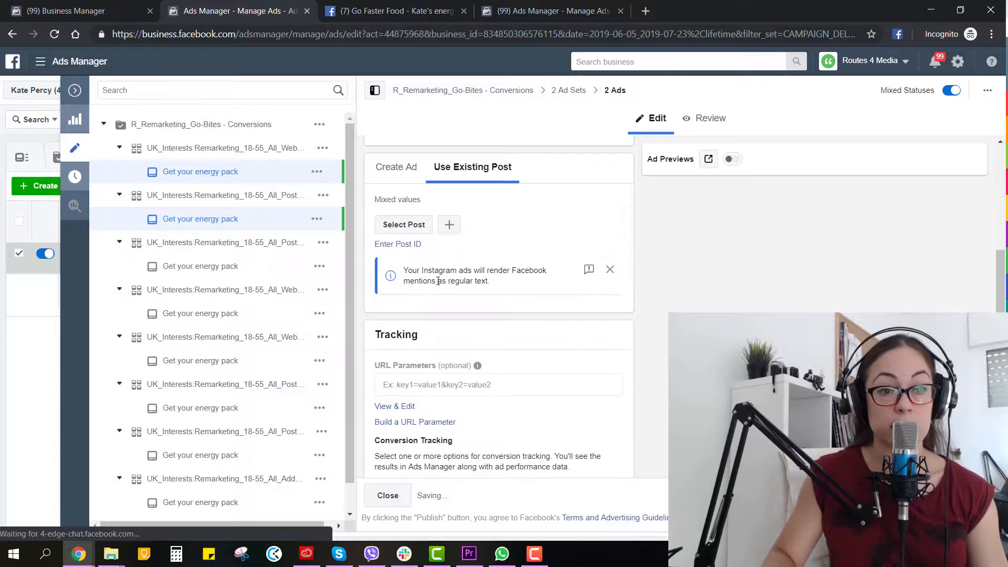
left_click(400, 243)
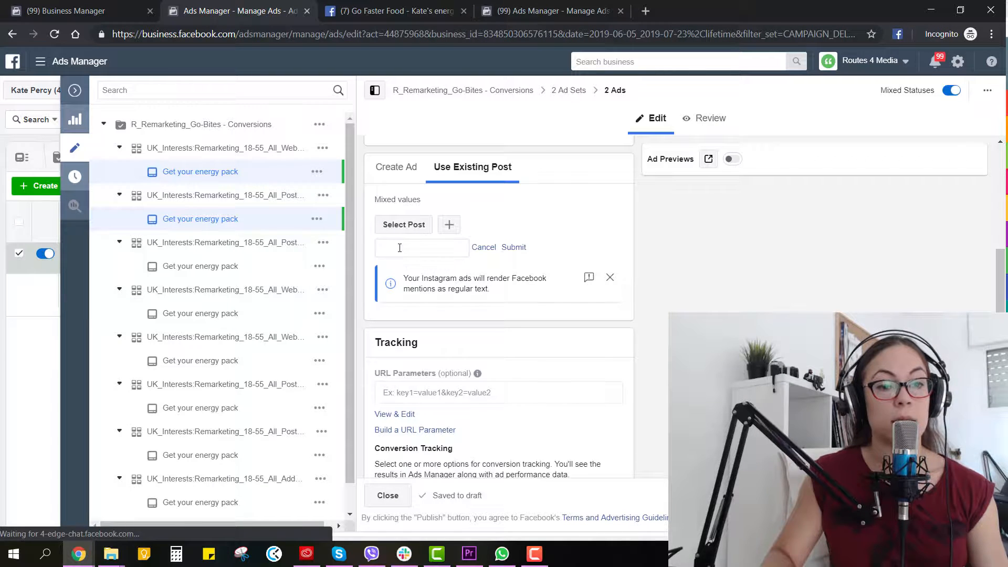
key("ctrl+v")
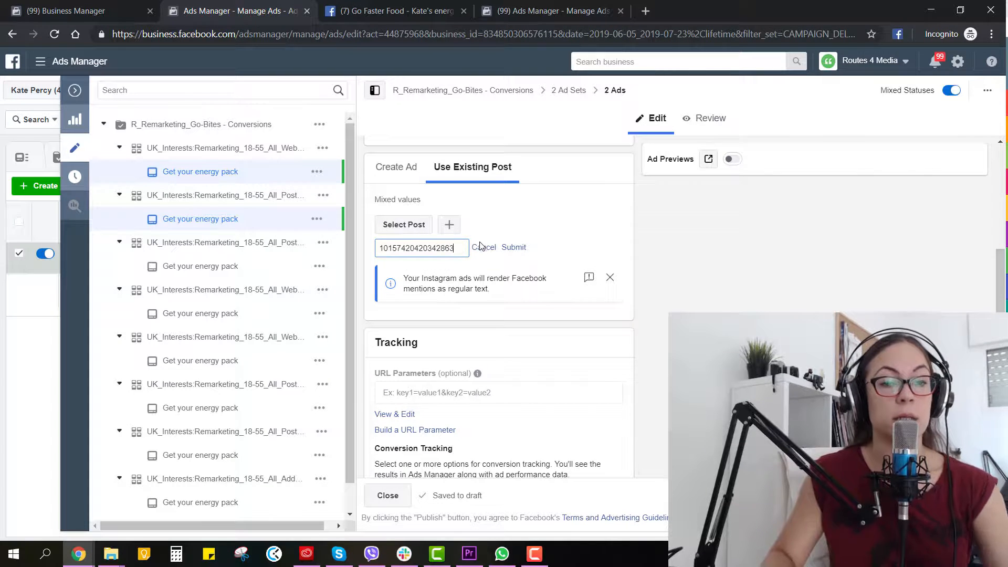
left_click(514, 248)
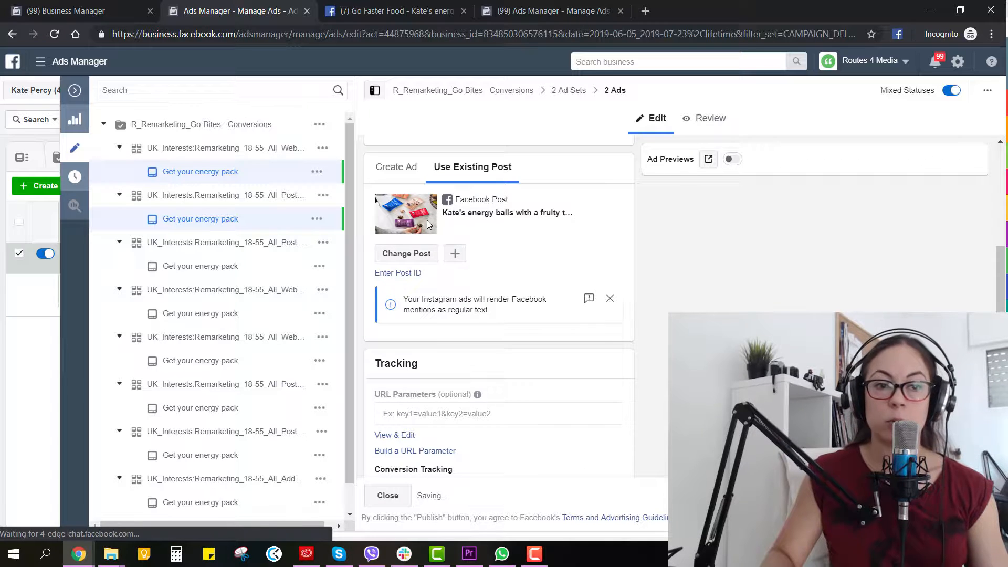
- Turn on the ad previews to check the reused post, and publish the changes to both ads, leaving the editor
left_click(732, 159)
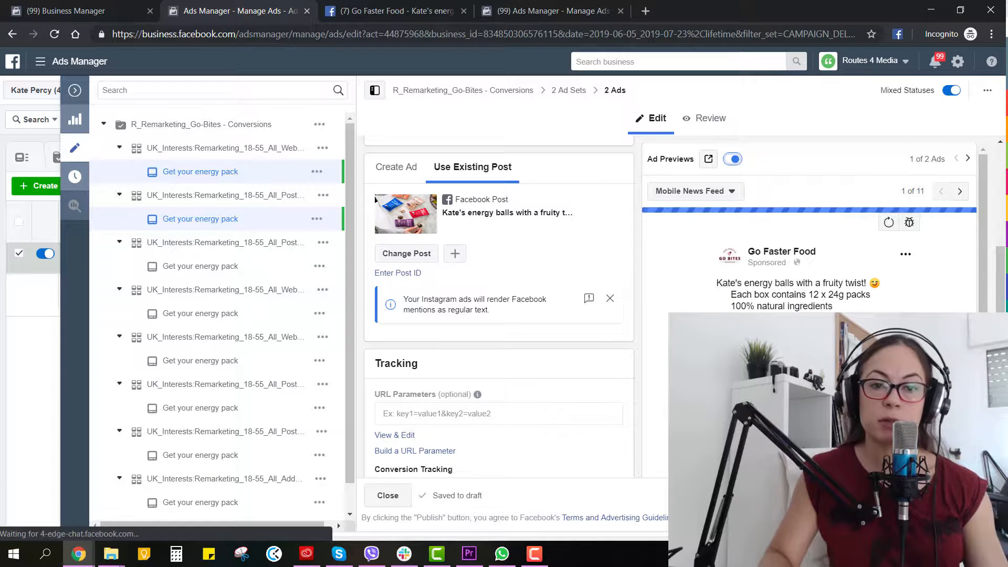
scroll(809, 231, "down", 3)
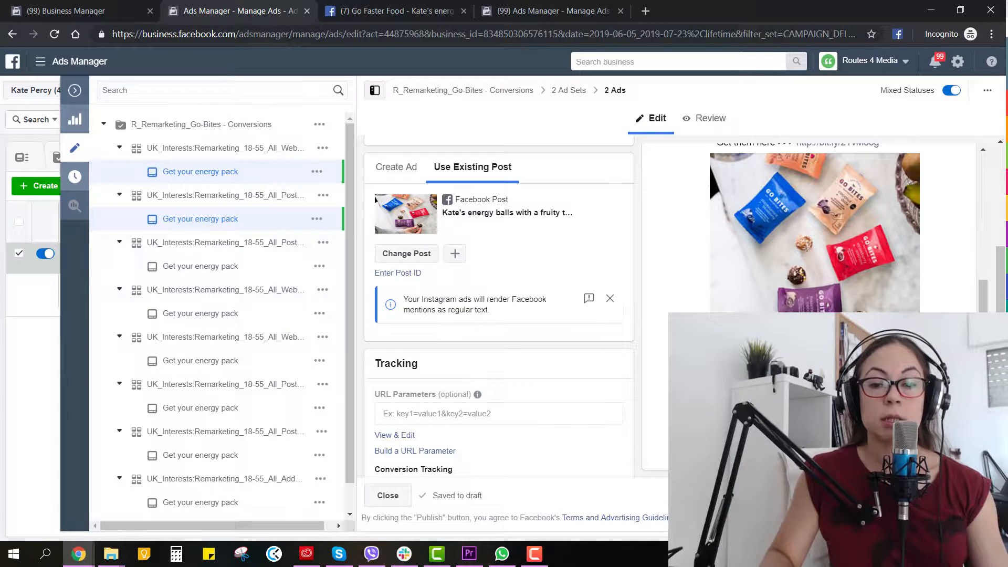
left_click(75, 91)
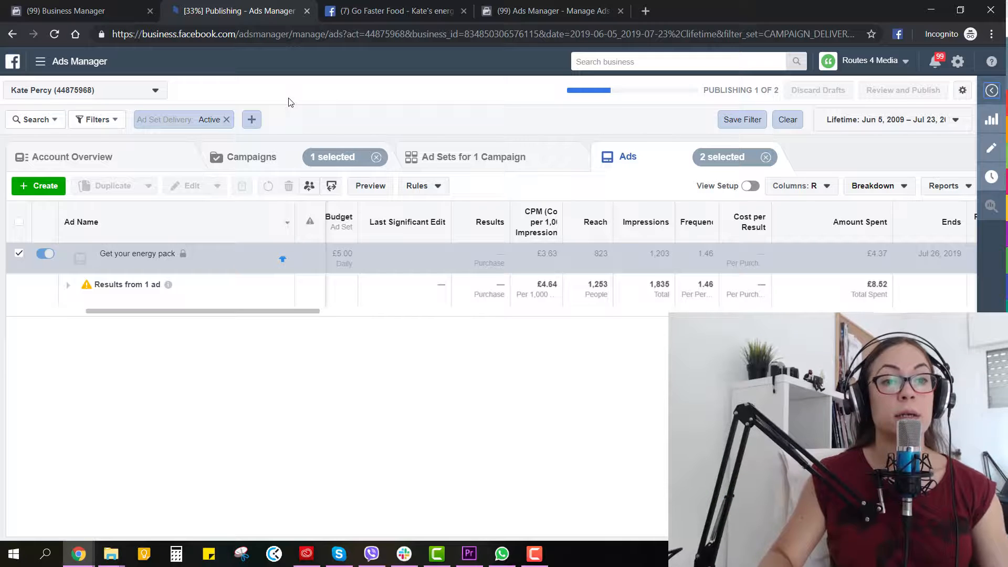
- Remove the Ad Set Delivery: Active filter and return to the account's campaign list
left_click(226, 120)
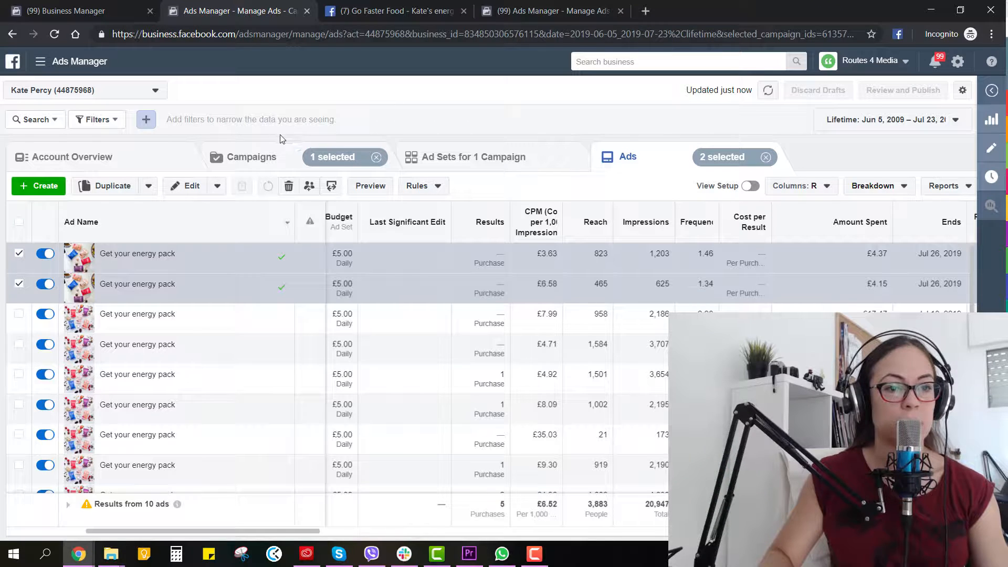
left_click(251, 160)
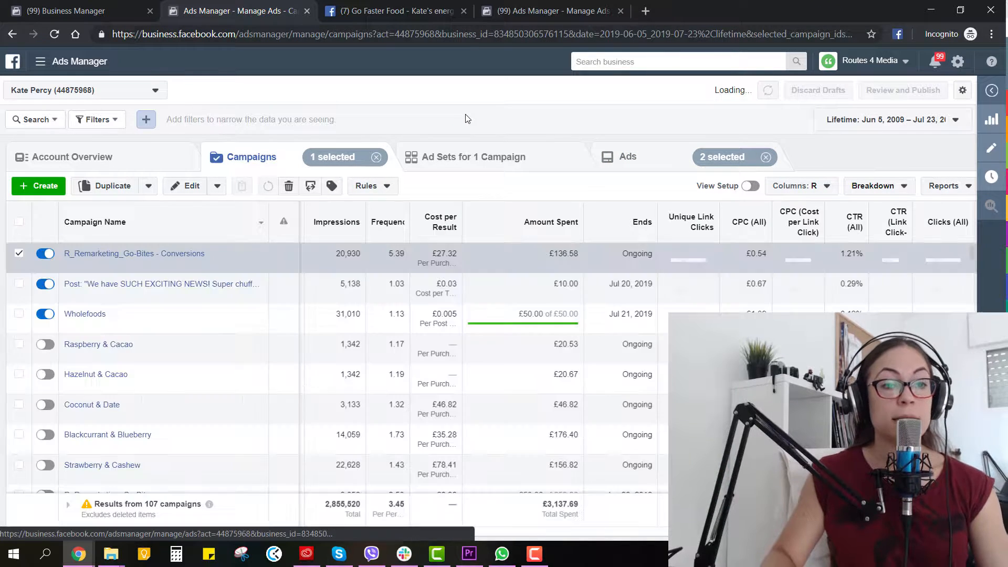
- Switch to the Sassy Lila ad account and read the notice above its campaigns
left_click(510, 7)
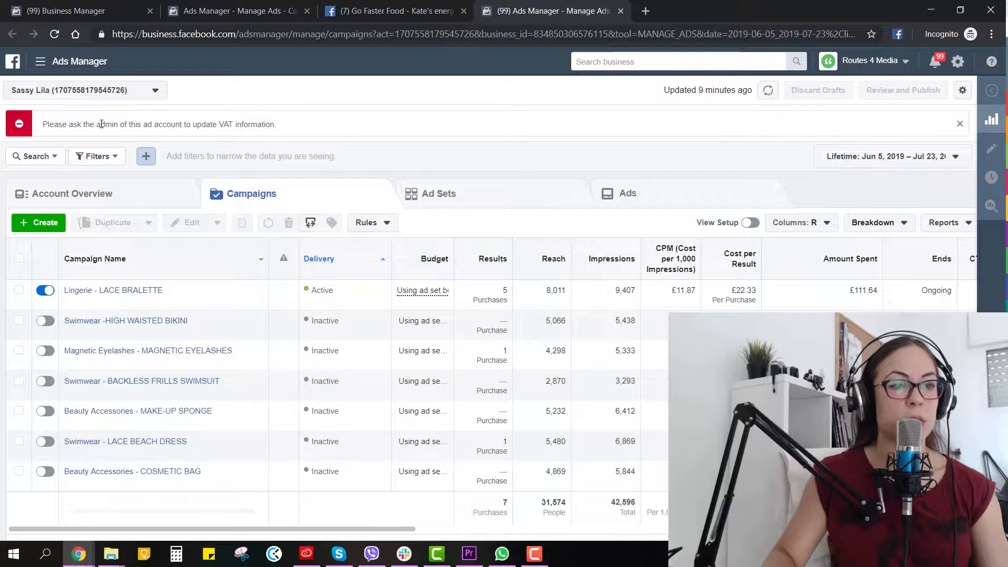
left_click_drag(97, 124, 197, 124)
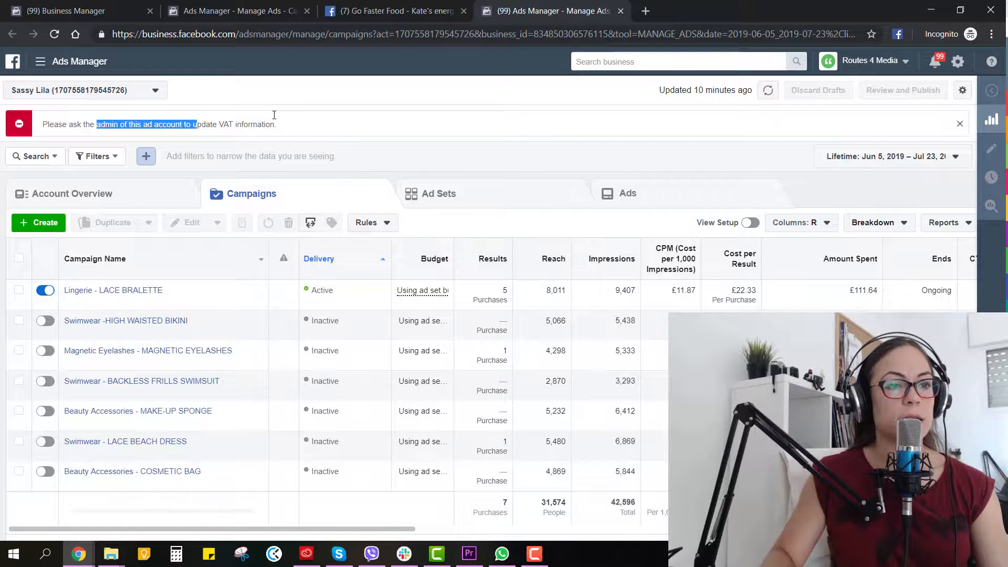
left_click(287, 120)
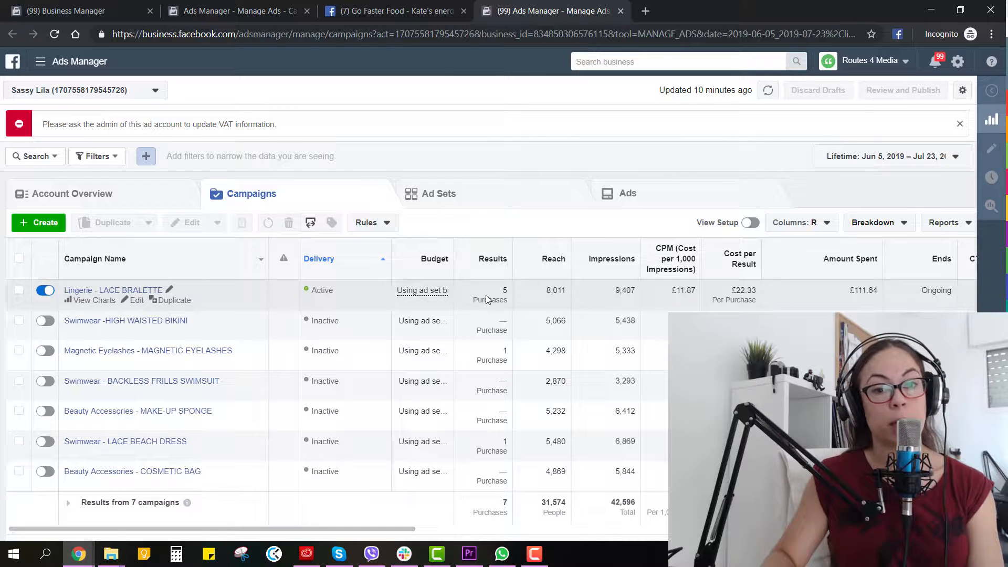
- Open the Lingerie - LACE BRALETTE campaign's ad sets and compare their results, reach, cost per result, amount spent and click-through rates
left_click(113, 292)
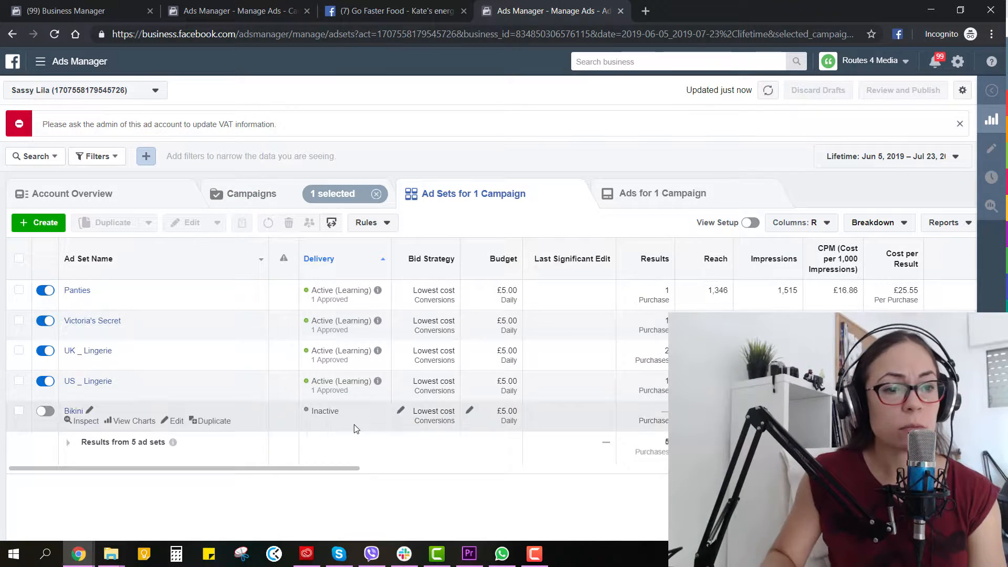
left_click_drag(334, 470, 377, 468)
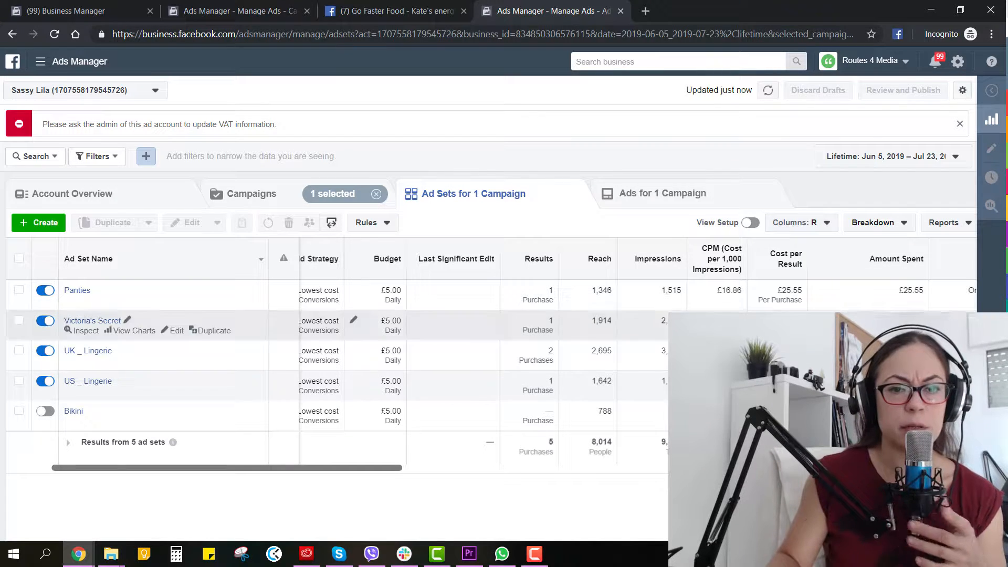
left_click_drag(390, 470, 238, 456)
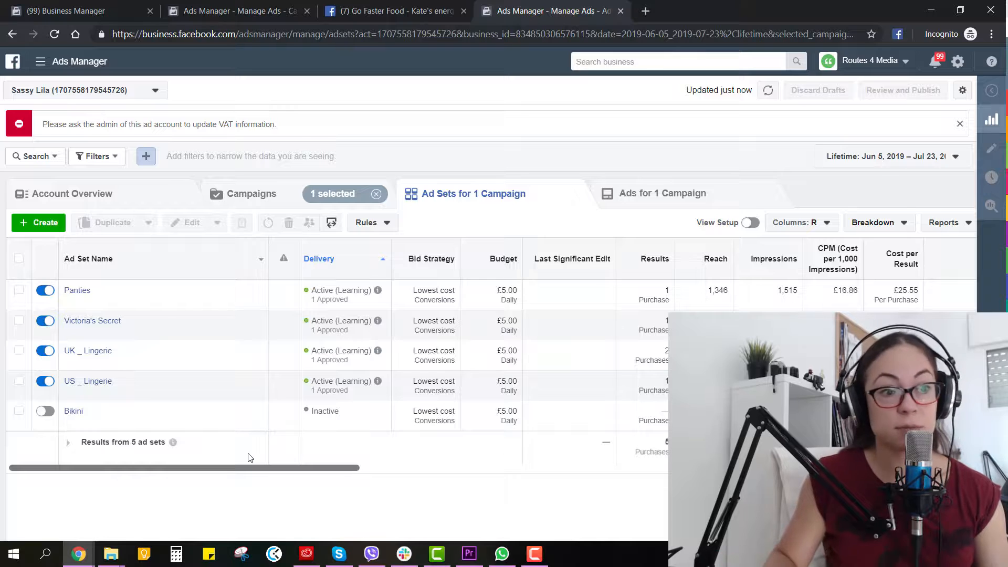
left_click_drag(289, 471, 326, 475)
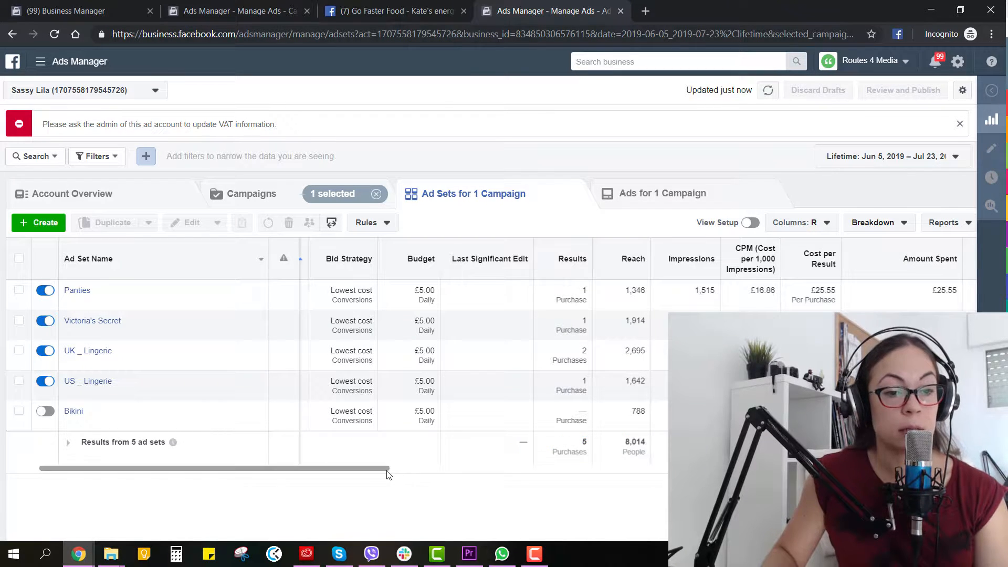
left_click_drag(387, 469, 644, 459)
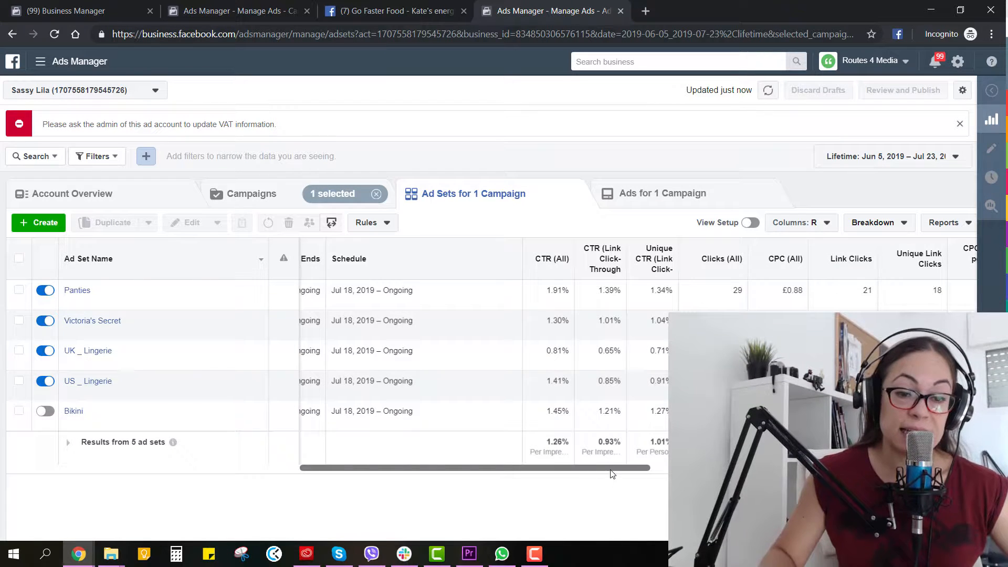
left_click_drag(610, 473, 460, 472)
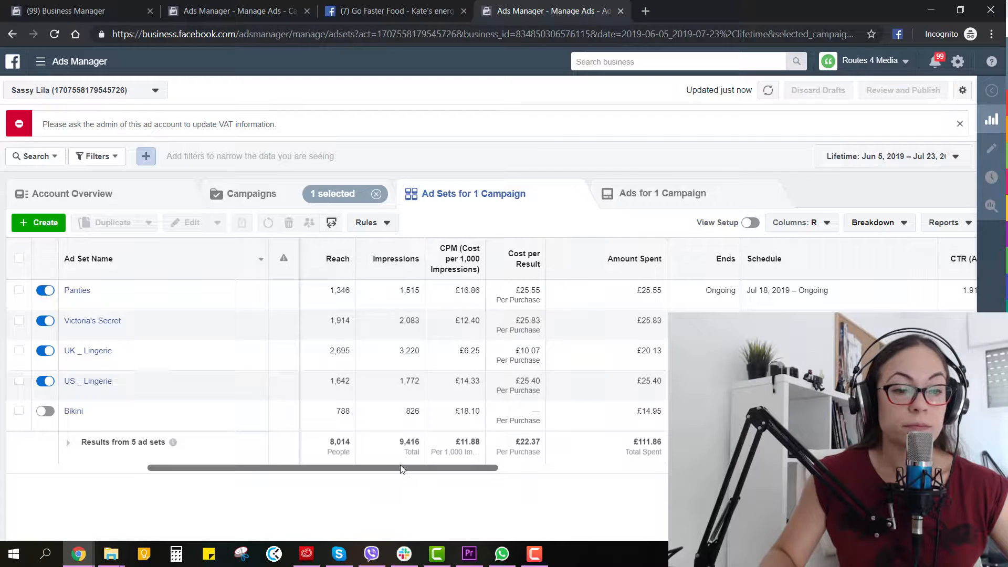
left_click_drag(408, 469, 458, 472)
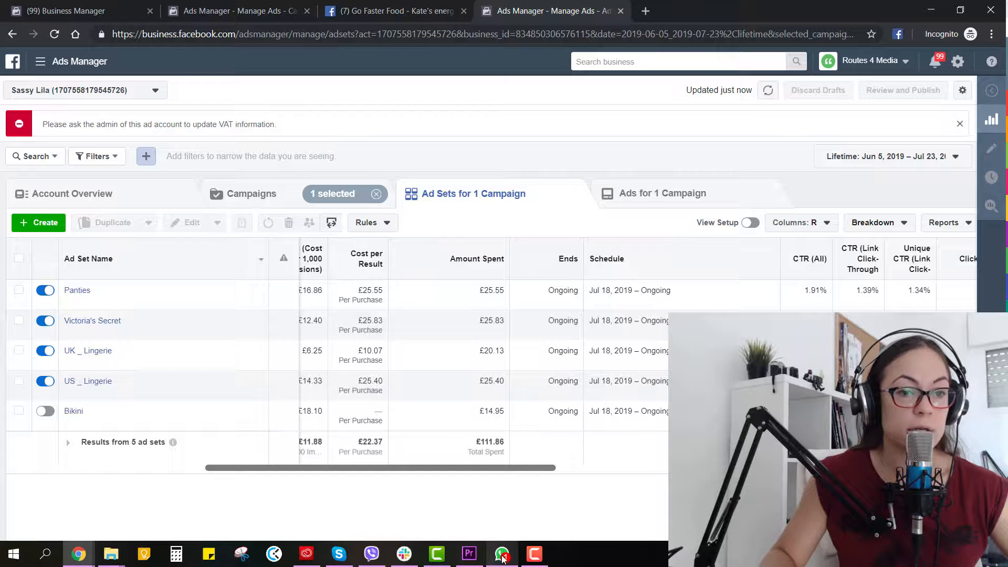
- Close the running WhatsApp application
mouse_move(502, 558)
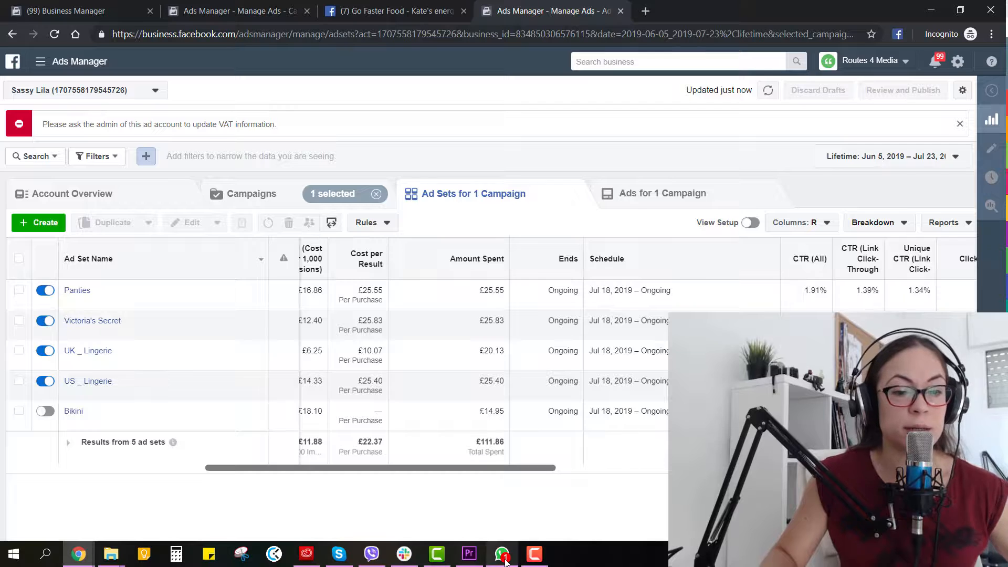
right_click(504, 559)
left_click(497, 529)
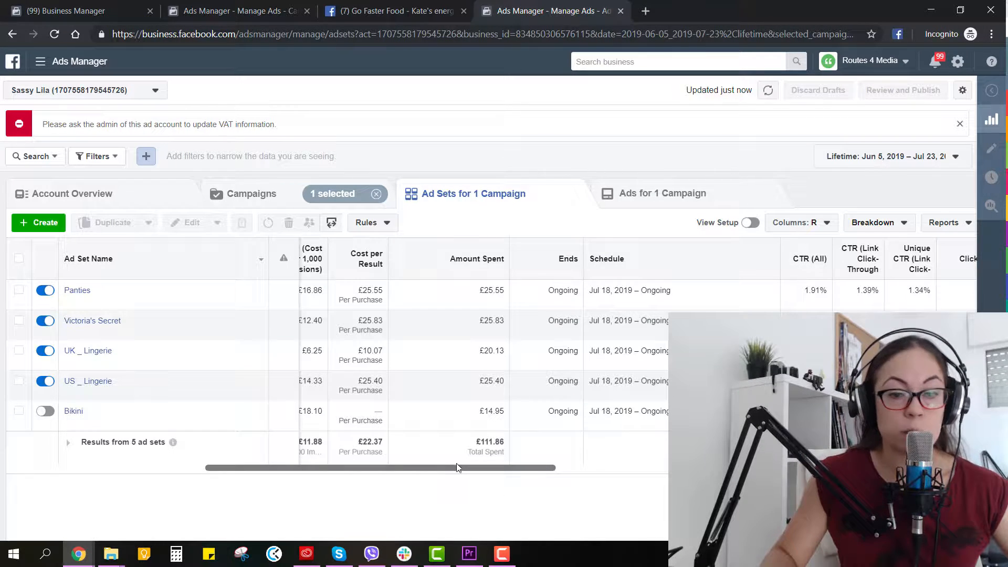
- Select the UK _ Lingerie ad set and filter the list by selection so that it is the only one listed
left_click_drag(454, 467, 327, 467)
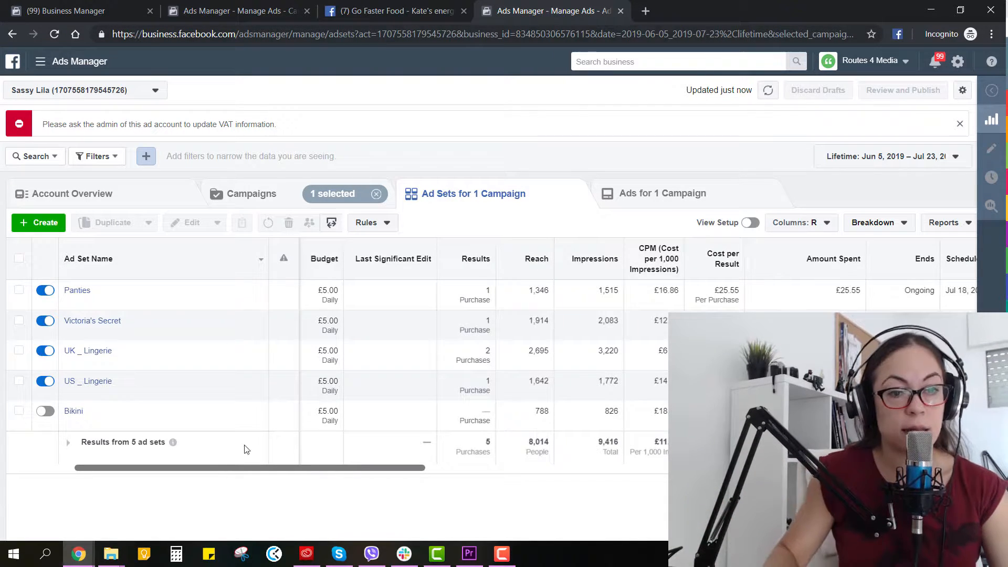
double_click(545, 349)
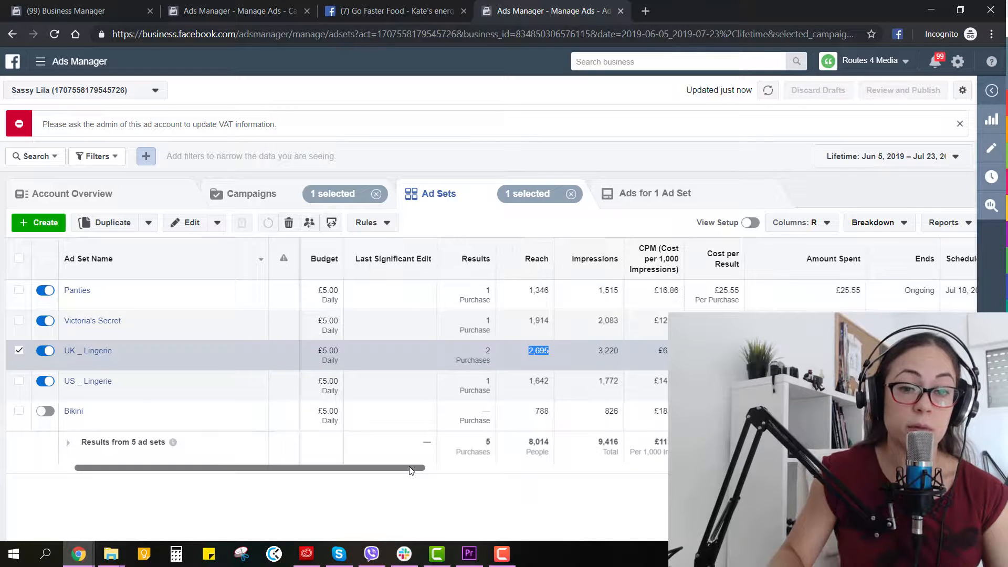
left_click_drag(411, 470, 412, 470)
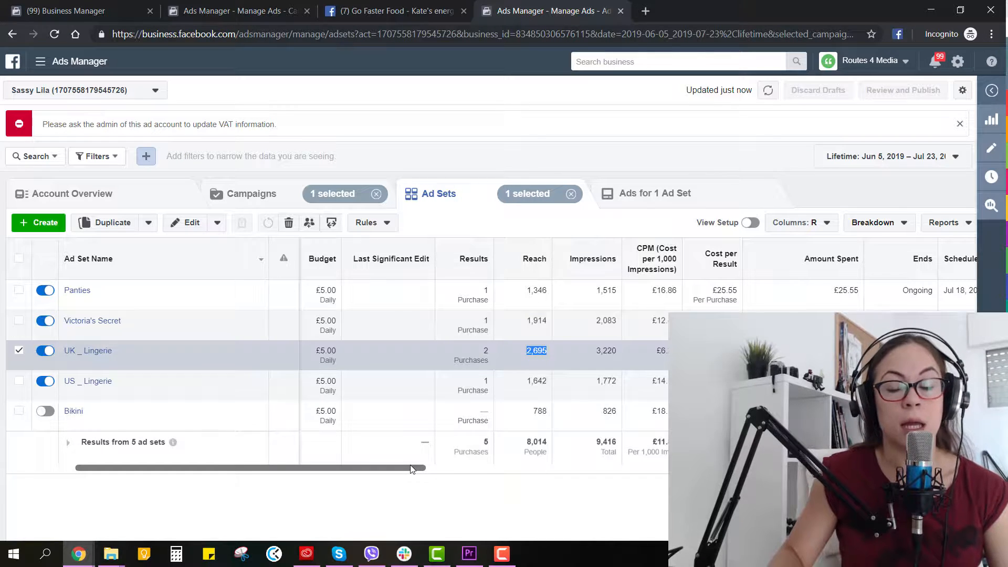
left_click(91, 160)
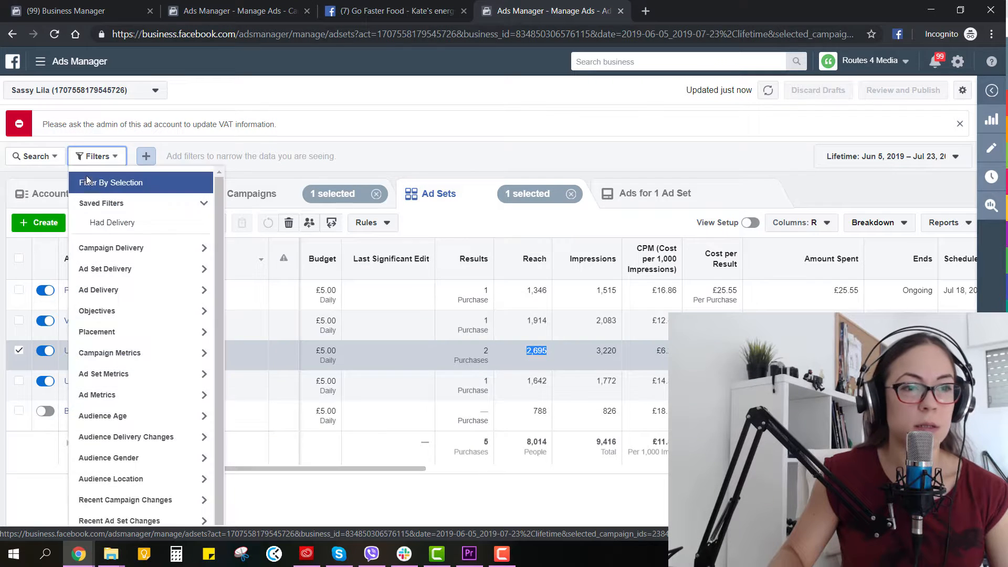
left_click(85, 180)
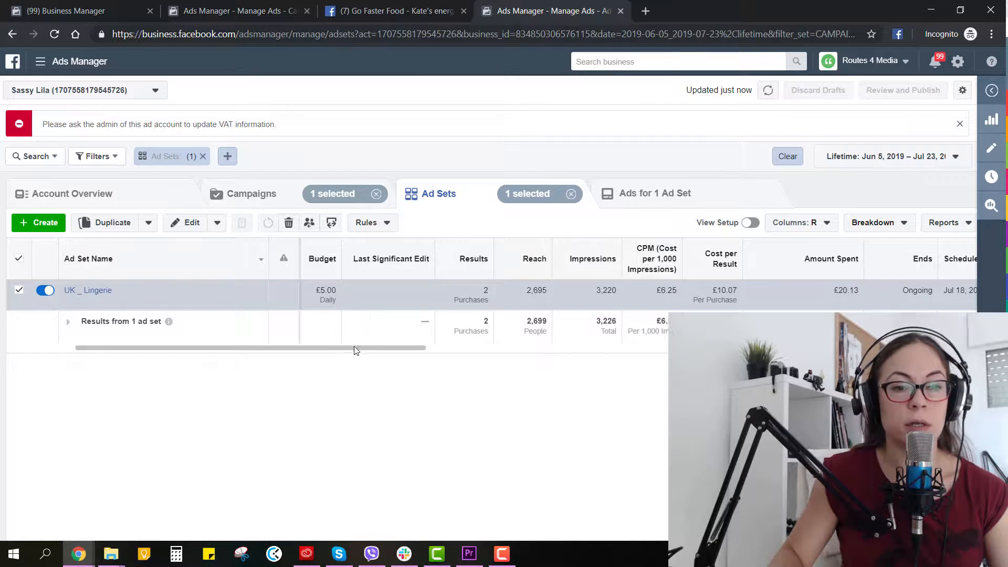
left_click_drag(354, 348, 274, 357)
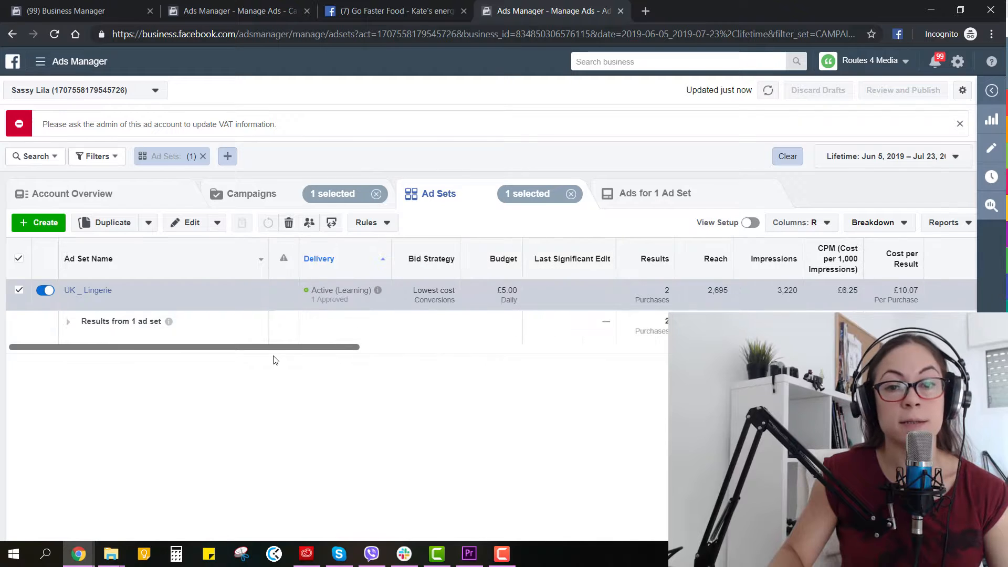
- Break down the UK _ Lingerie ad set by age and examine each age group's results, reach, CPM, cost per result and amount spent
left_click(873, 223)
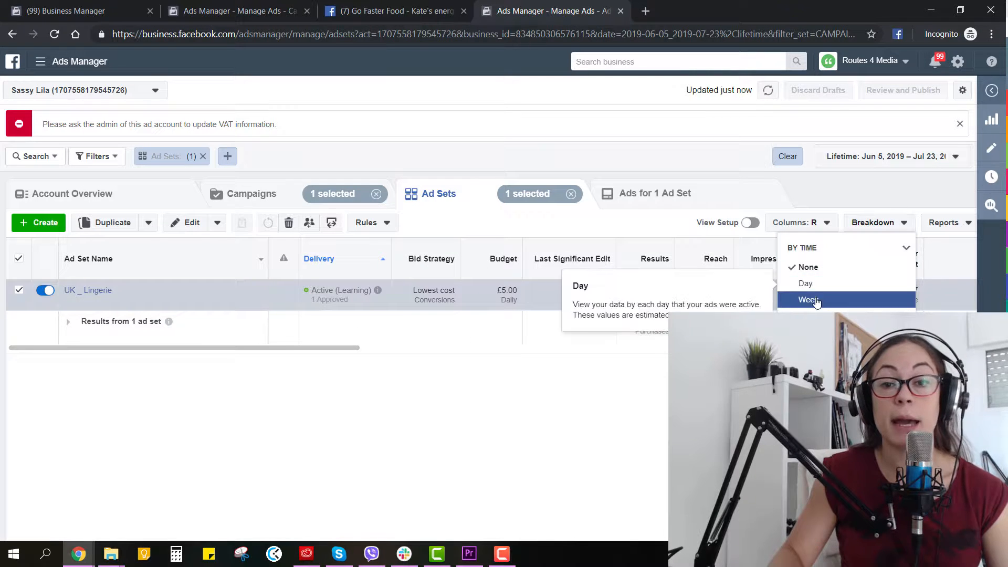
left_click(815, 353)
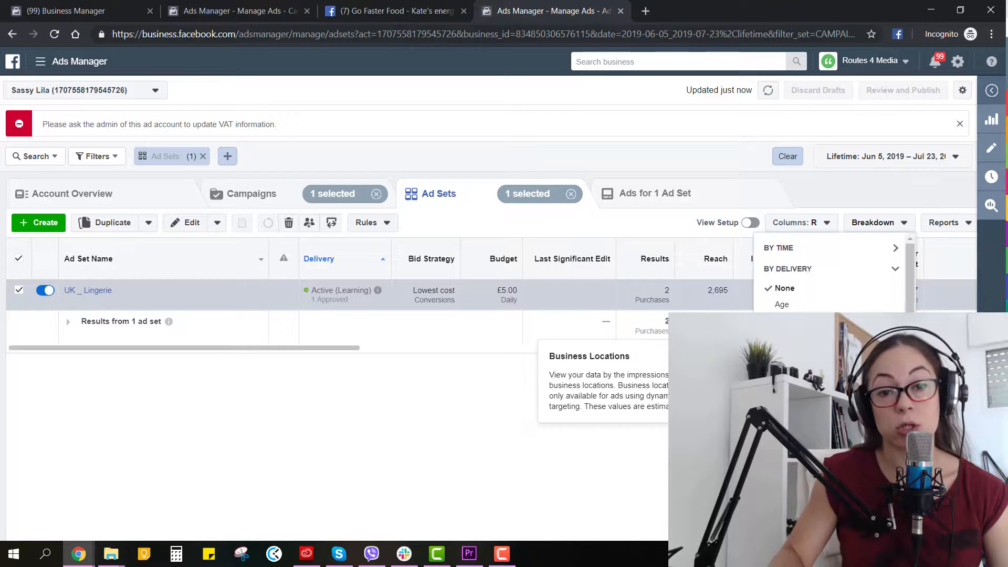
left_click(806, 309)
left_click(602, 354)
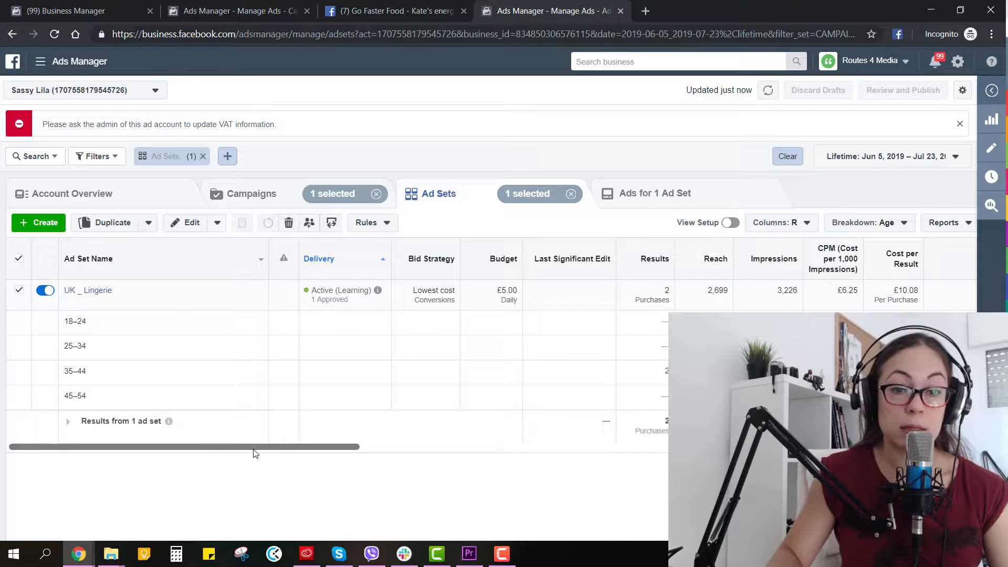
left_click_drag(256, 448, 366, 462)
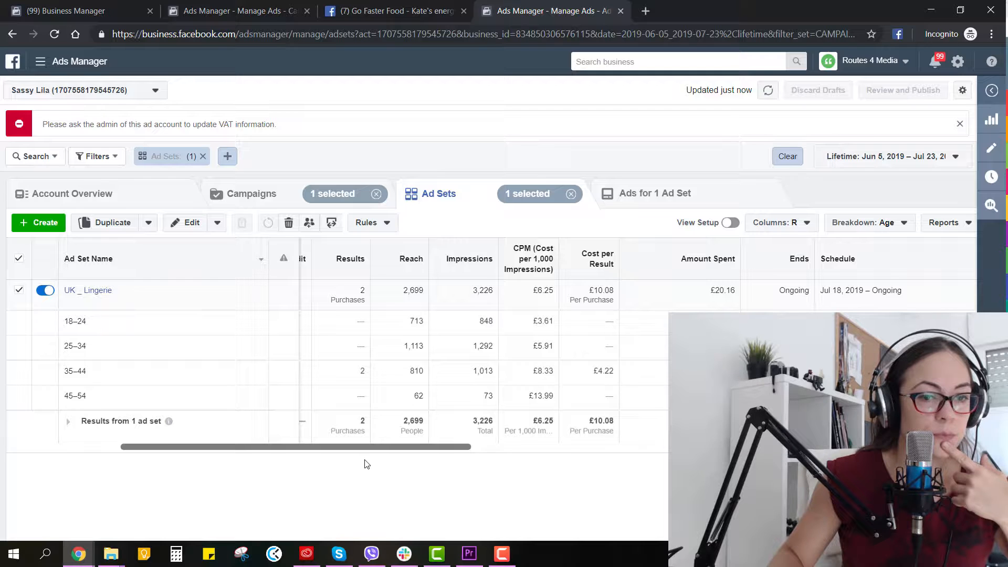
left_click_drag(367, 464, 391, 468)
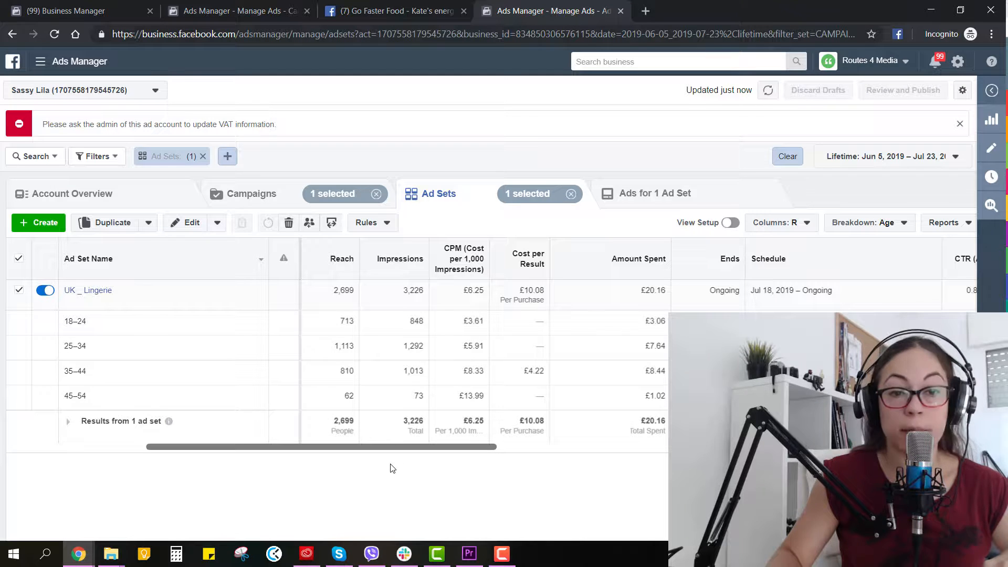
- Compare the UK _ Lingerie ad set's amount spent and click-through rates across the age groups
left_click_drag(391, 468, 483, 471)
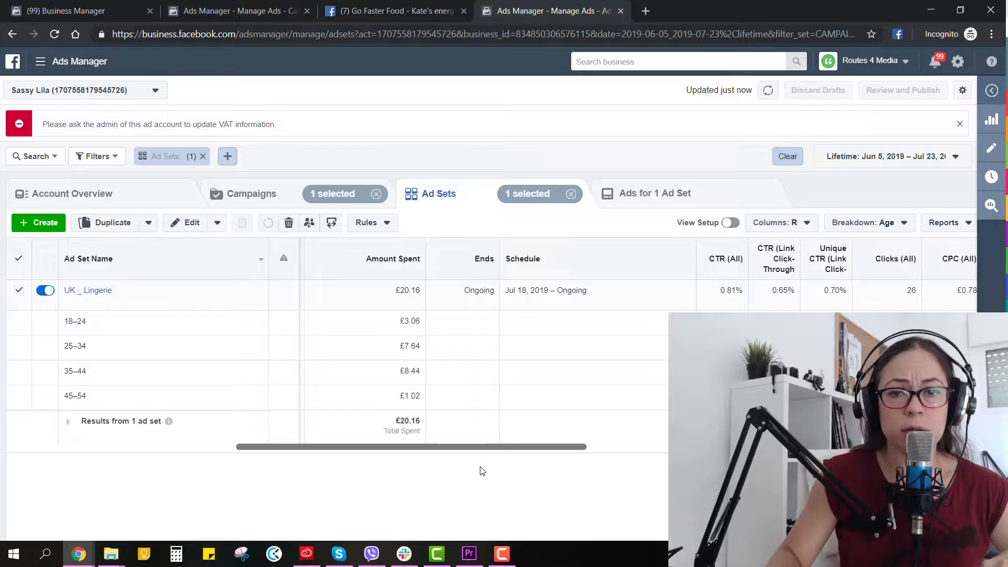
scroll(550, 470, "right", 3)
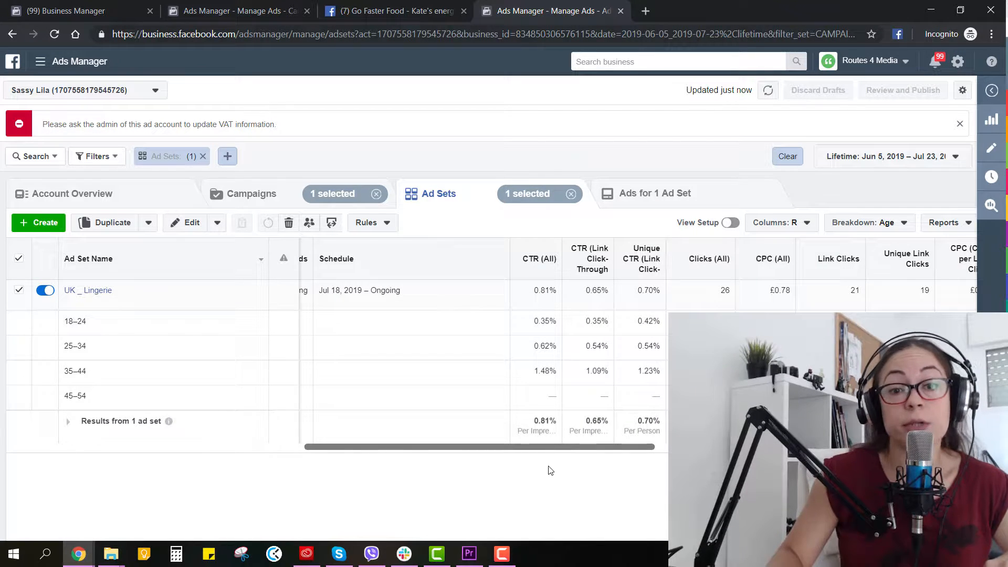
scroll(549, 470, "left", 4)
scroll(286, 467, "left", 5)
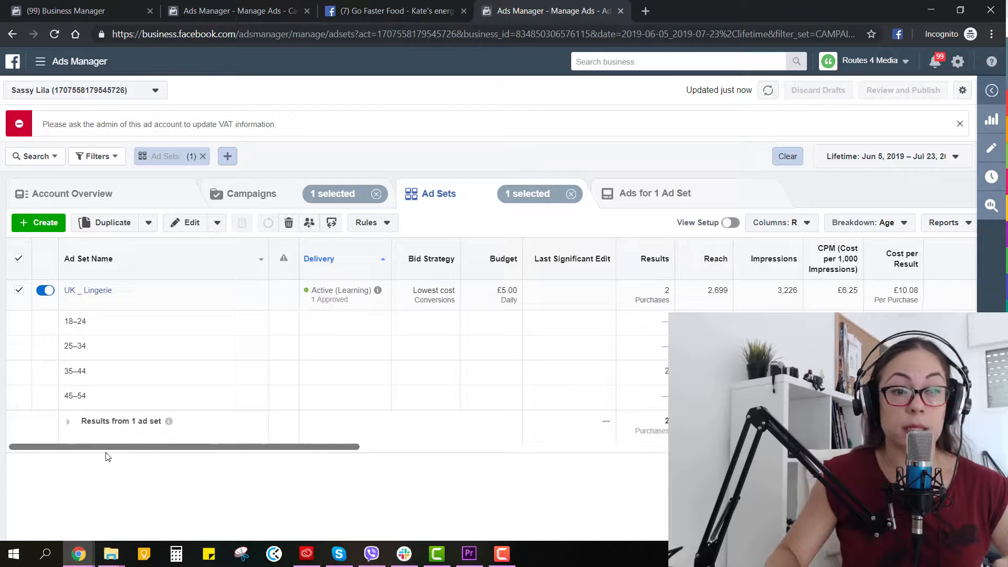
- Open the UK _ Lingerie ad set for editing and set its audience's minimum age to 35
left_click(205, 232)
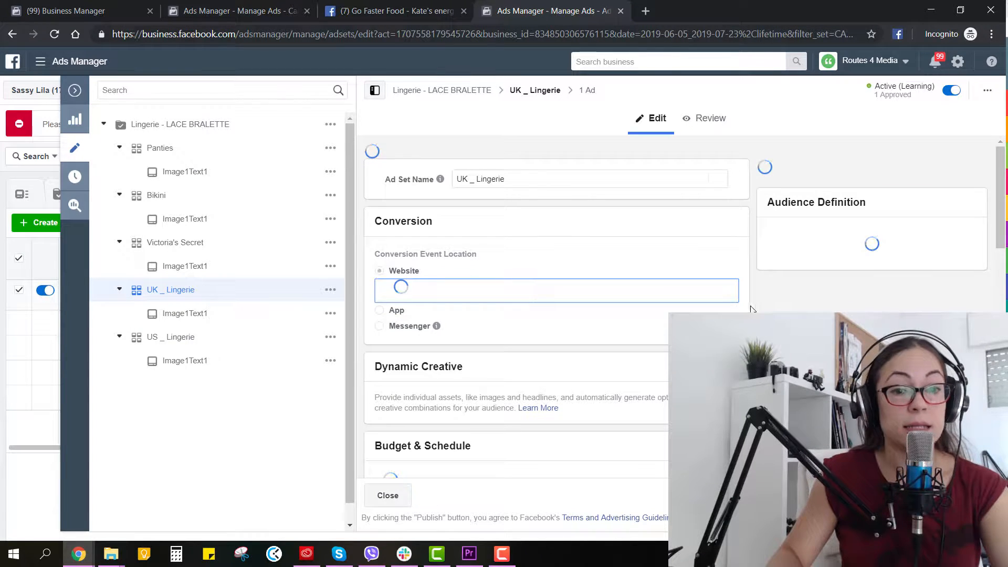
scroll(683, 307, "down", 5)
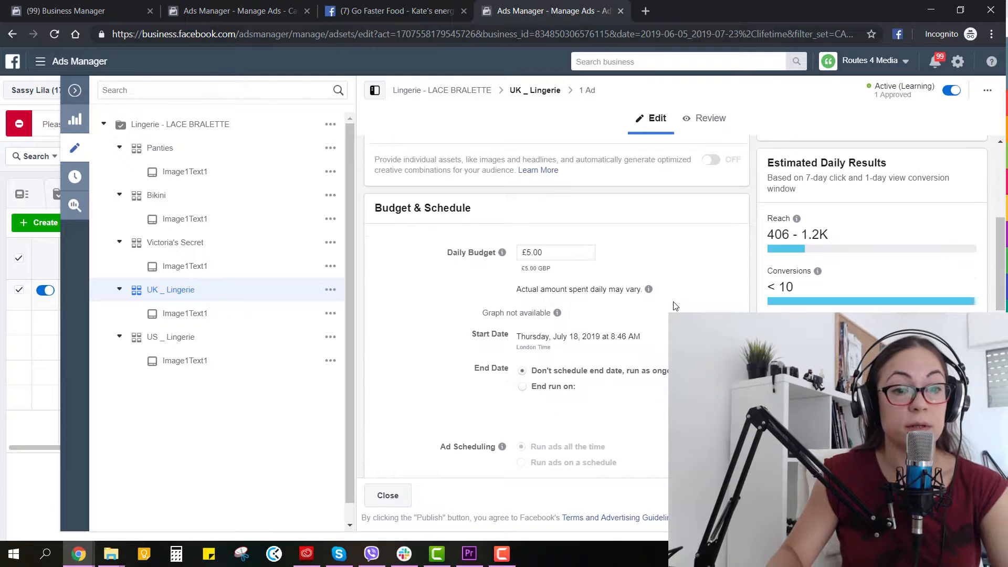
scroll(683, 295, "down", 10)
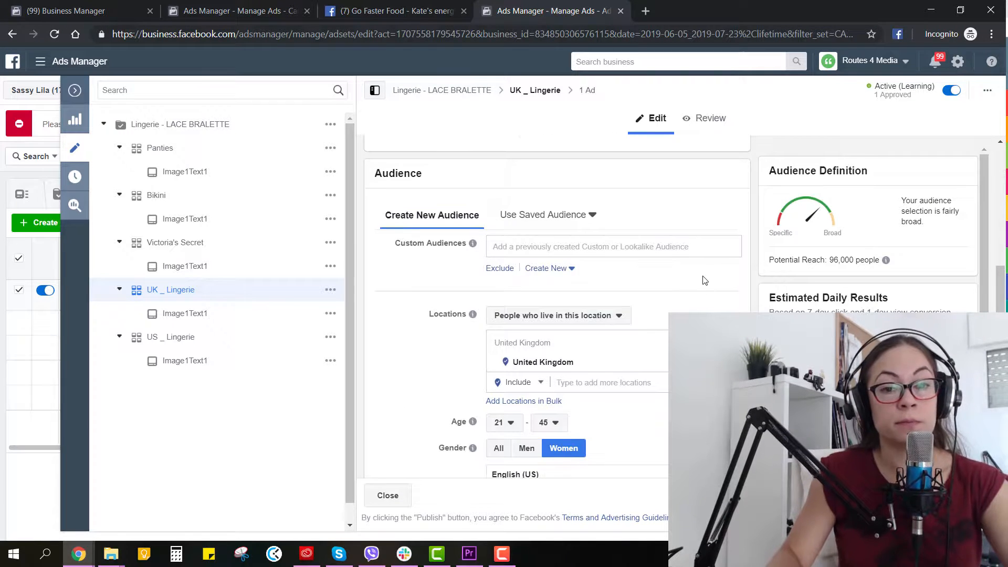
left_click(502, 163)
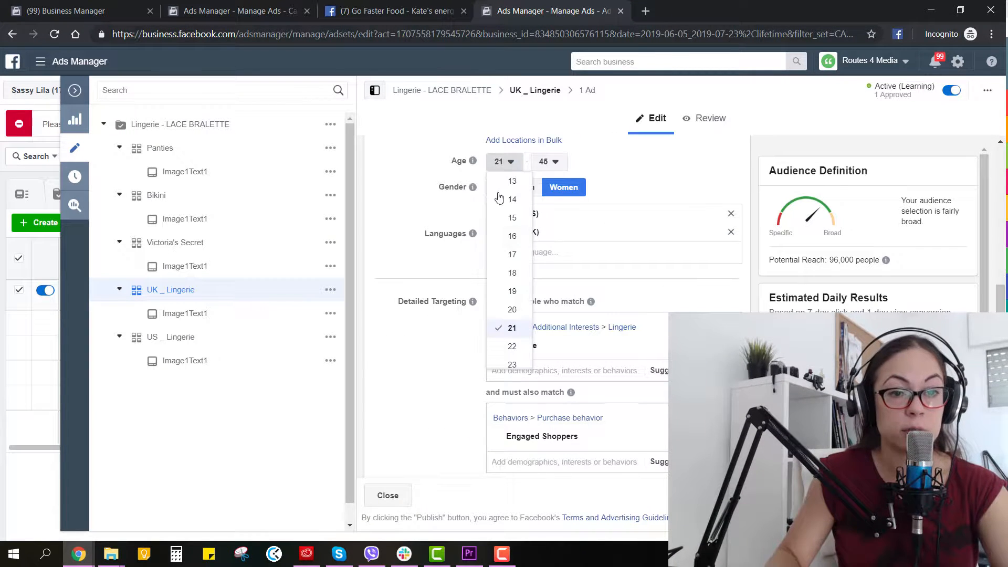
scroll(512, 315, "down", 3)
scroll(512, 317, "down", 3)
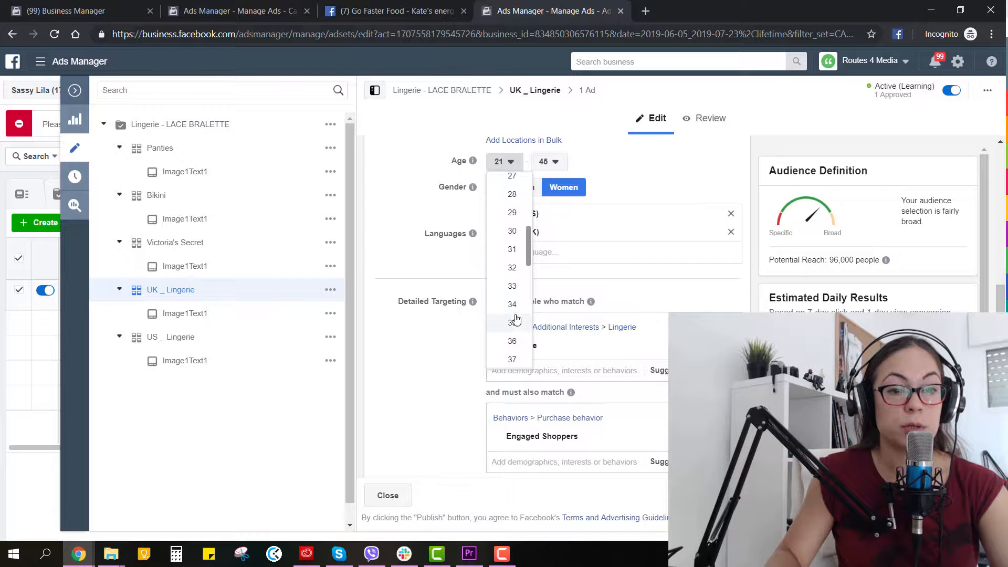
left_click(747, 303)
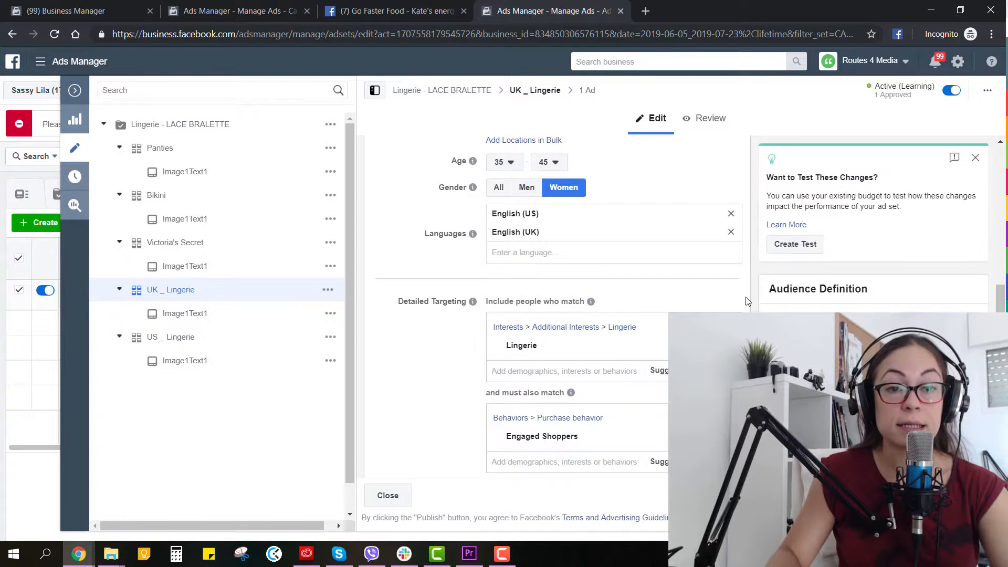
- Set the UK _ Lingerie daily budget to £10 and close the editor, keeping the changes as a draft and suppressing future publish reminders
scroll(743, 302, "up", 8)
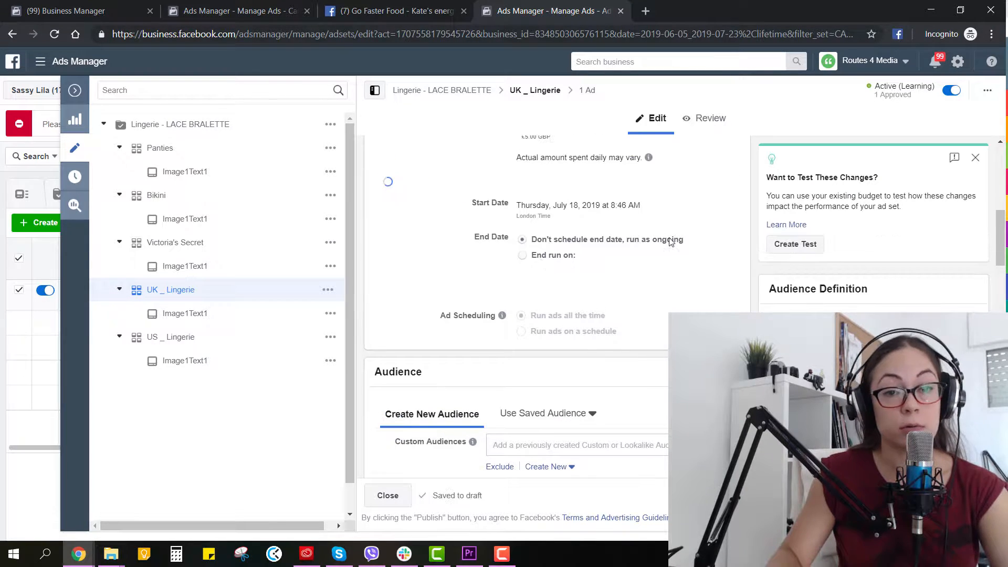
scroll(668, 241, "up", 10)
scroll(625, 284, "down", 4)
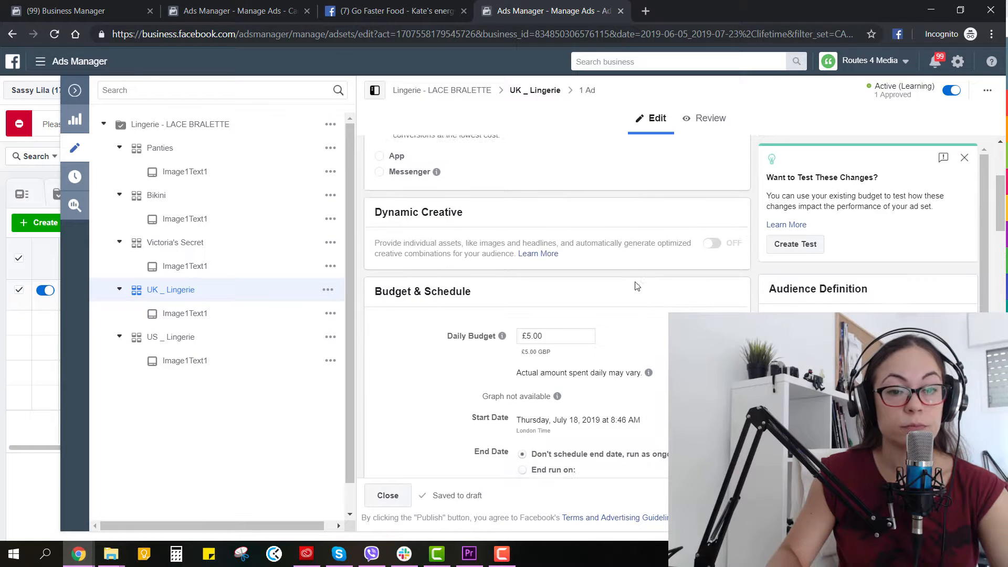
left_click(568, 317)
mouse_move(498, 320)
type("10")
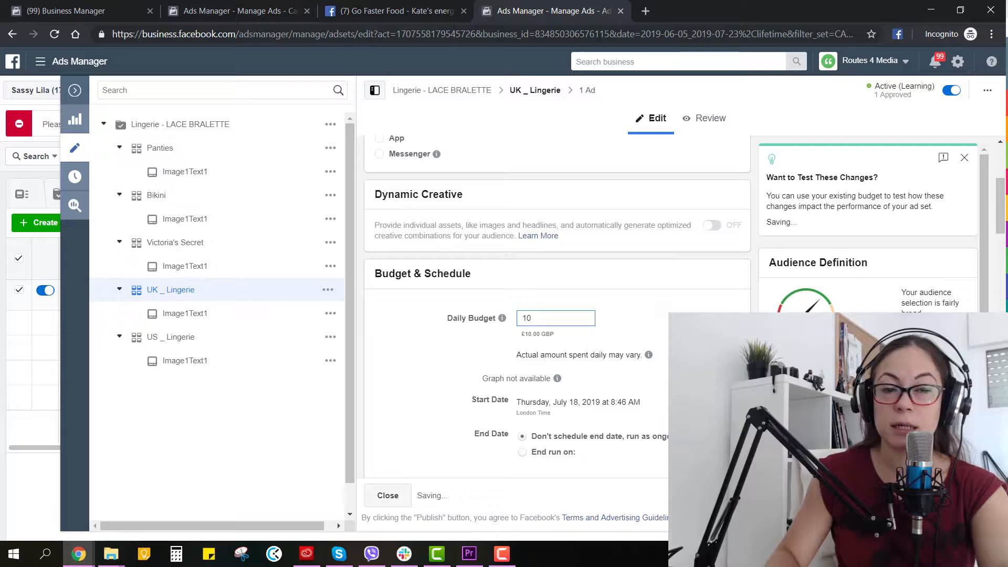
key("Return")
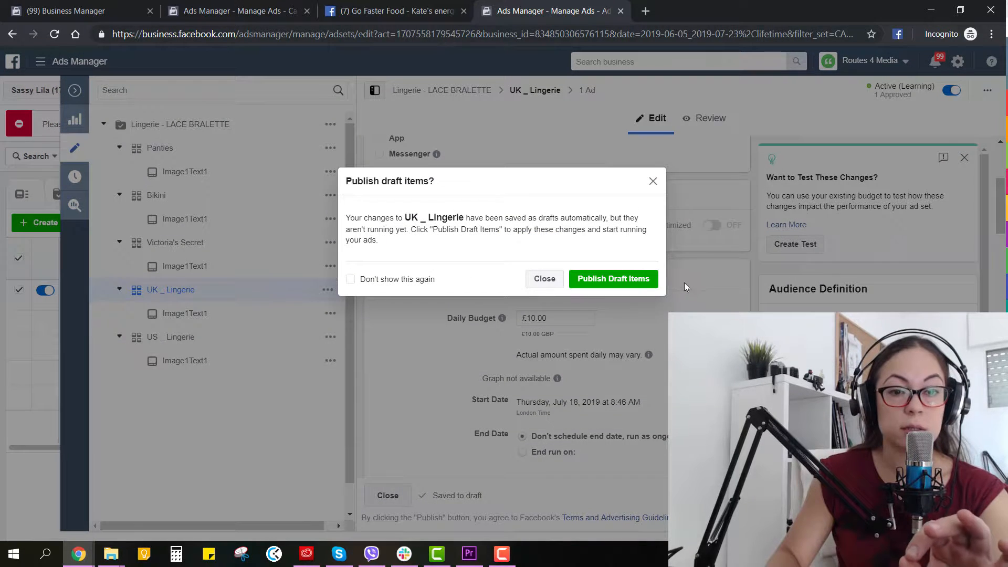
left_click(421, 281)
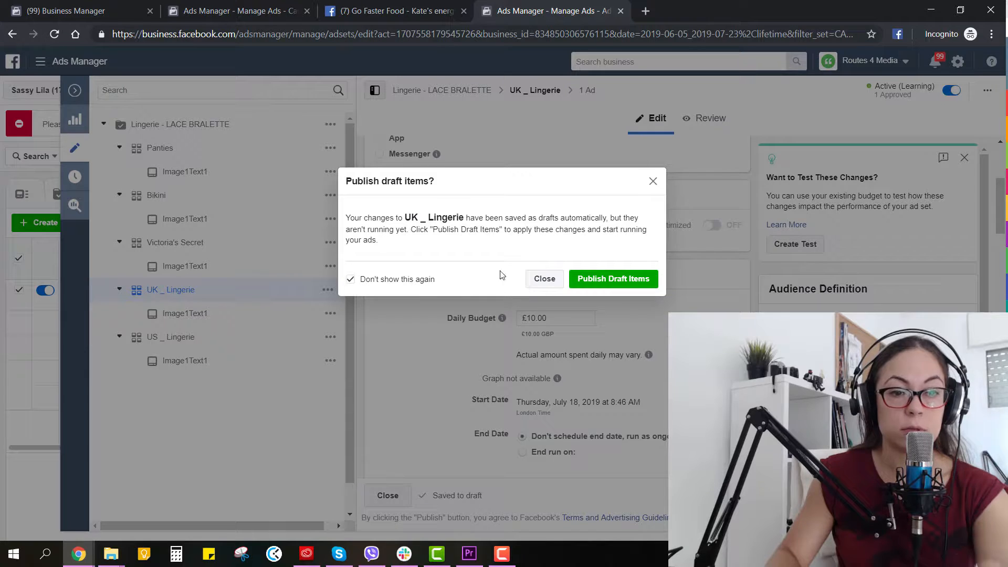
left_click(547, 278)
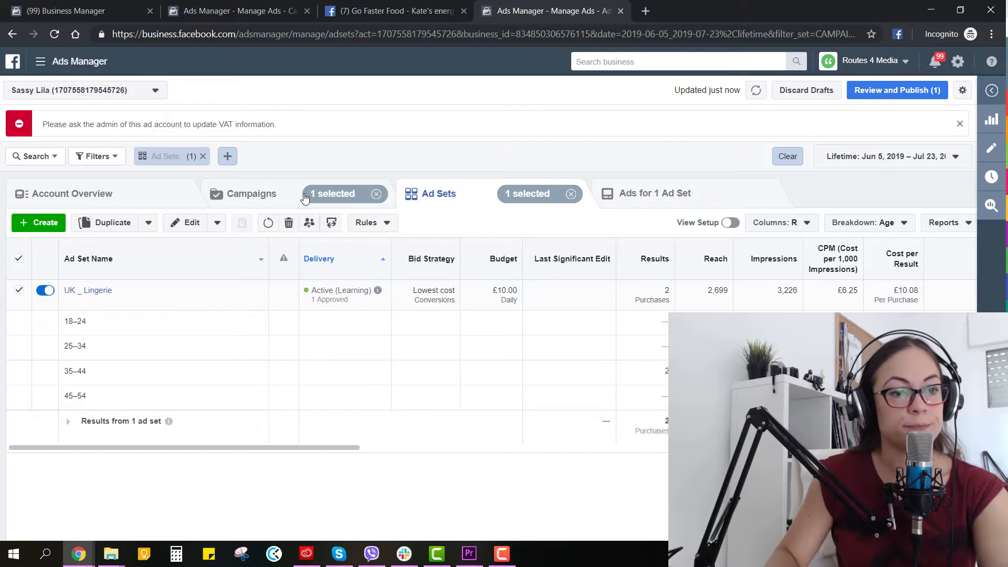
- Break down the UK _ Lingerie ad set by region and review the listed regions, including Wales
left_click(866, 224)
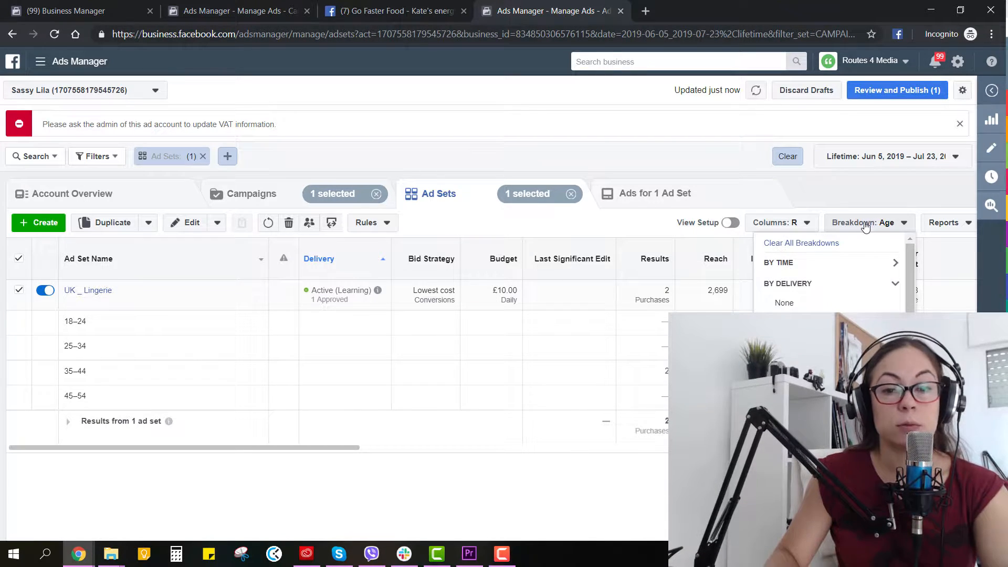
left_click(788, 404)
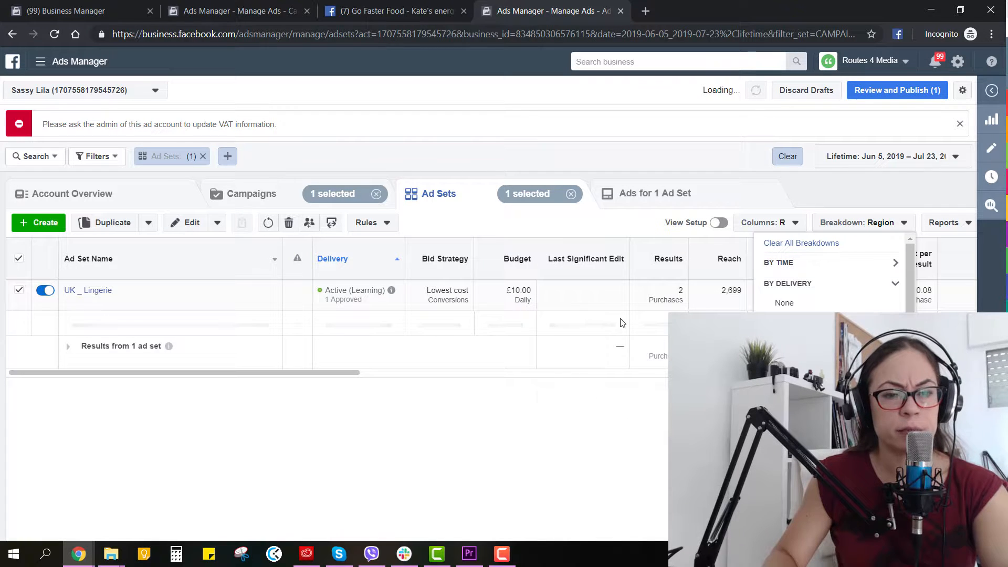
left_click(595, 357)
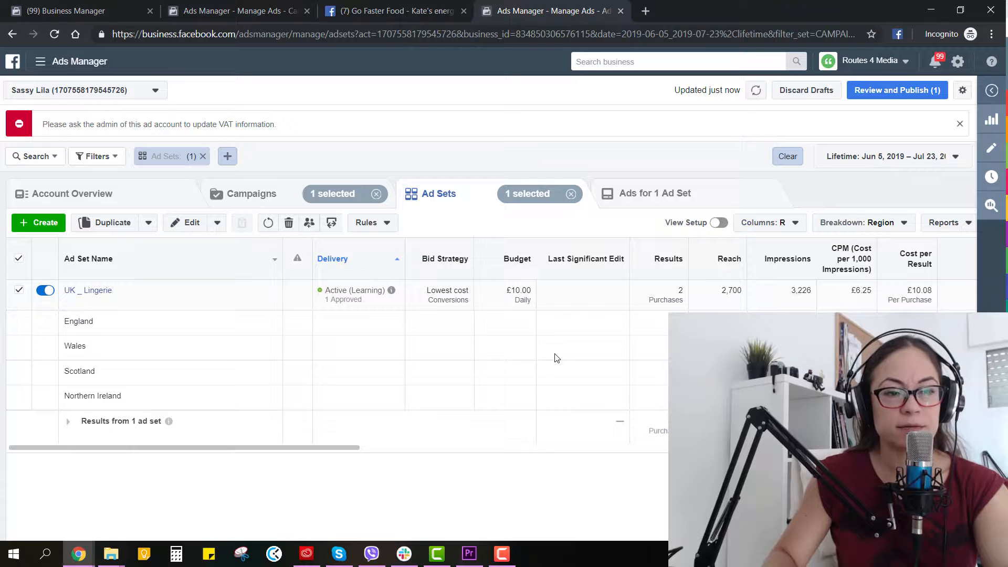
double_click(73, 344)
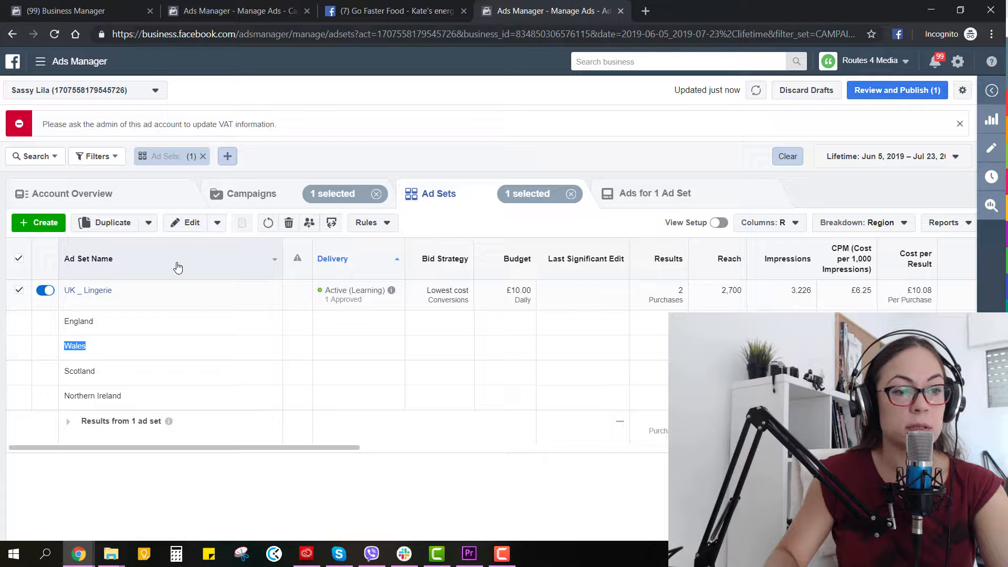
- Open the UK _ Lingerie ad set's location targeting and try switching it from including to excluding locations
left_click(185, 222)
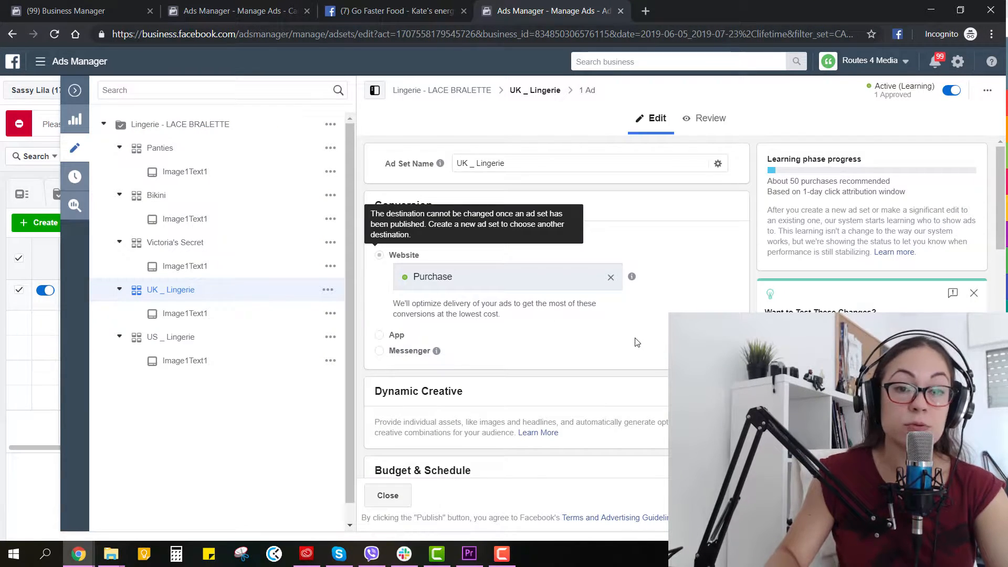
scroll(658, 335, "down", 15)
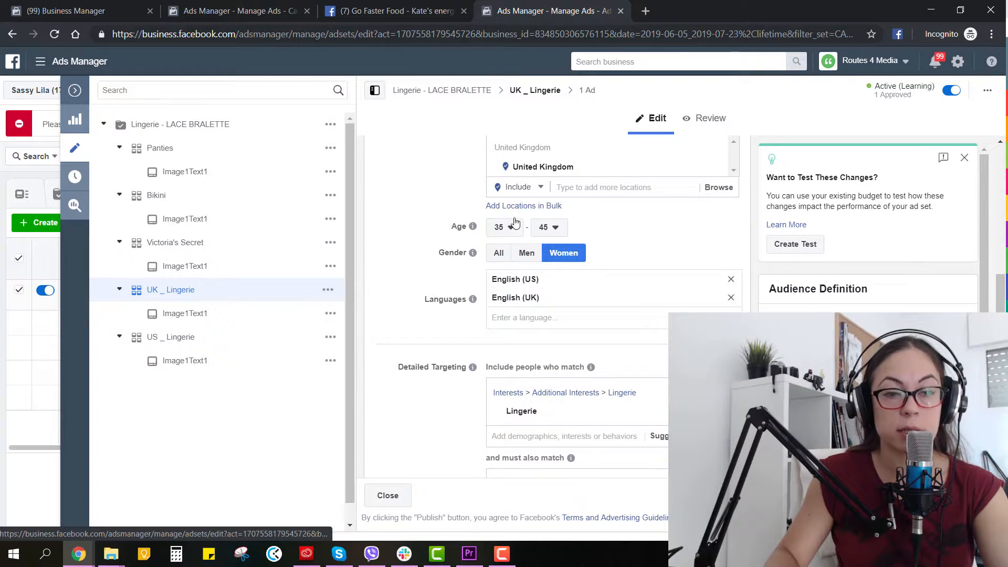
left_click(516, 188)
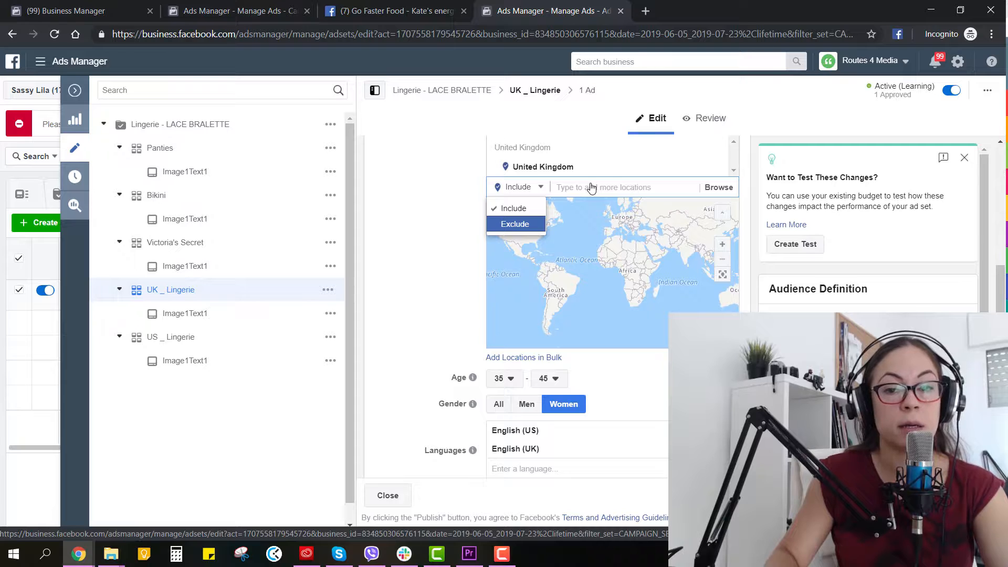
left_click(515, 223)
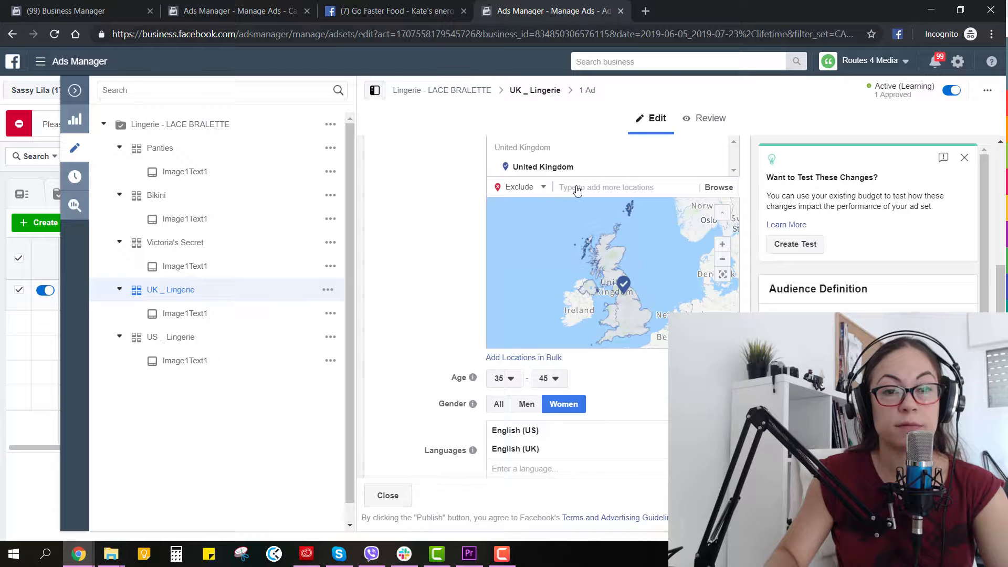
left_click(610, 188)
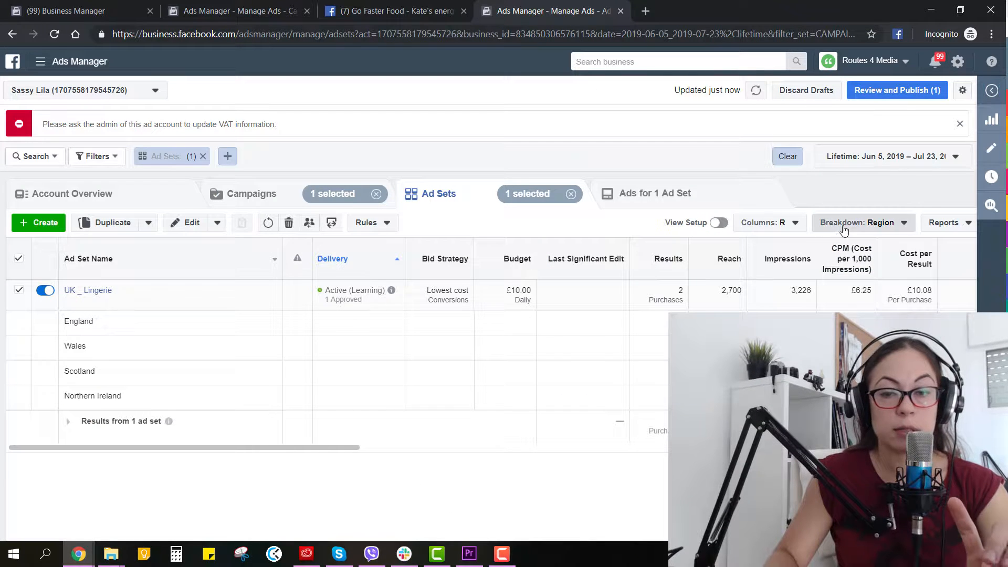
- Break down the UK _ Lingerie ad set by placement and examine the Facebook, Instagram, Messenger and Audience Network rows
left_click(857, 223)
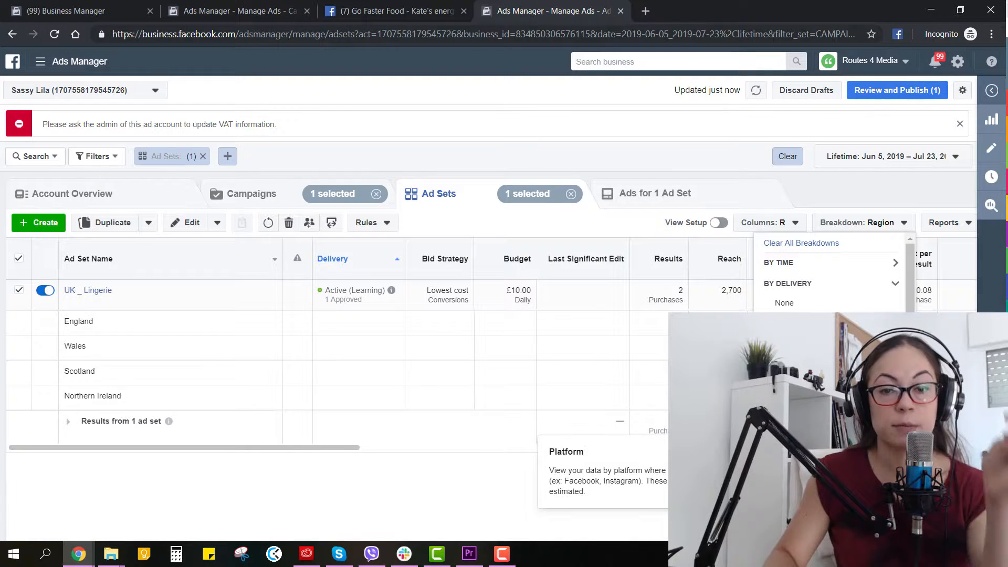
left_click(809, 483)
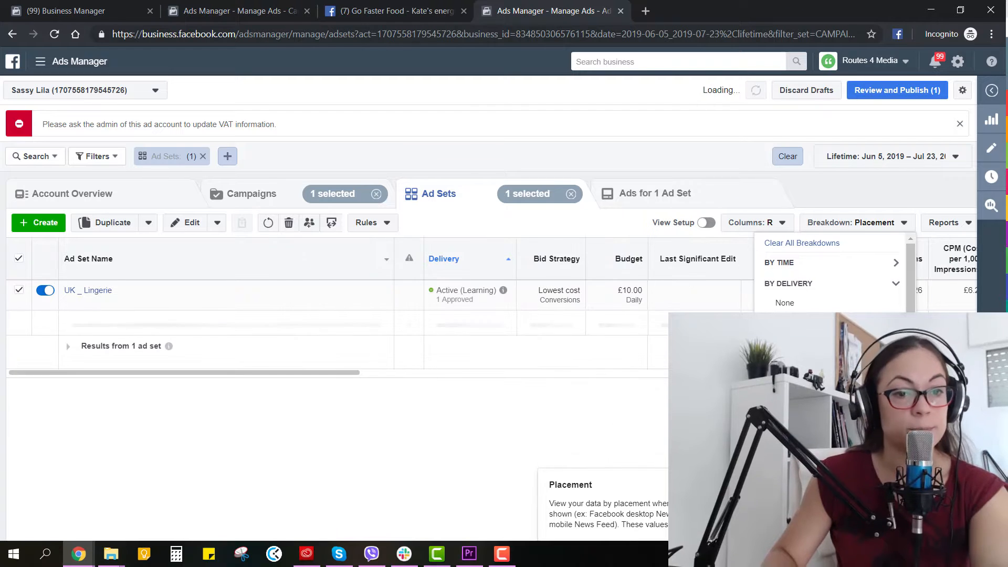
scroll(563, 378, "down", 2)
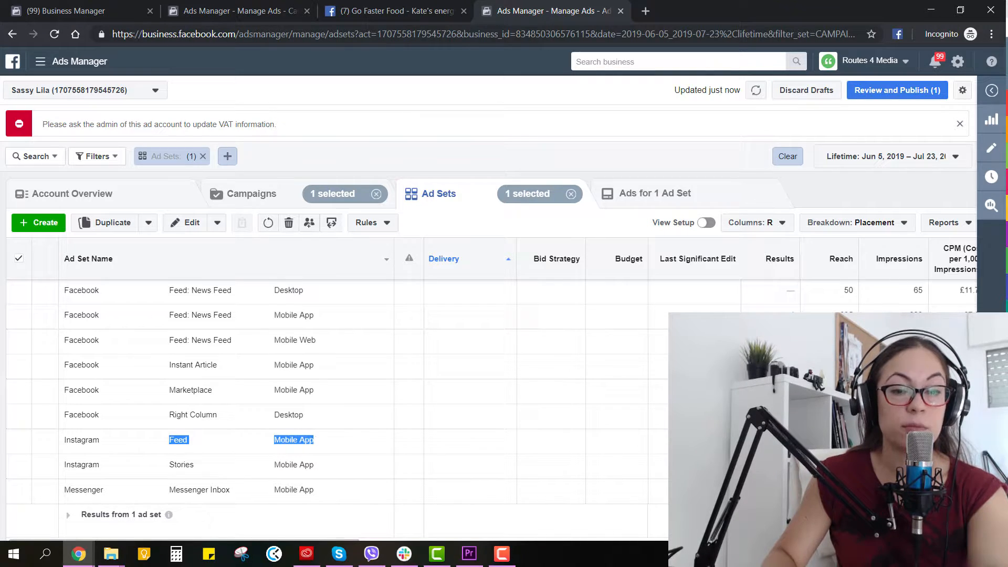
left_click_drag(321, 441, 322, 466)
left_click(336, 464)
scroll(336, 420, "up", 2)
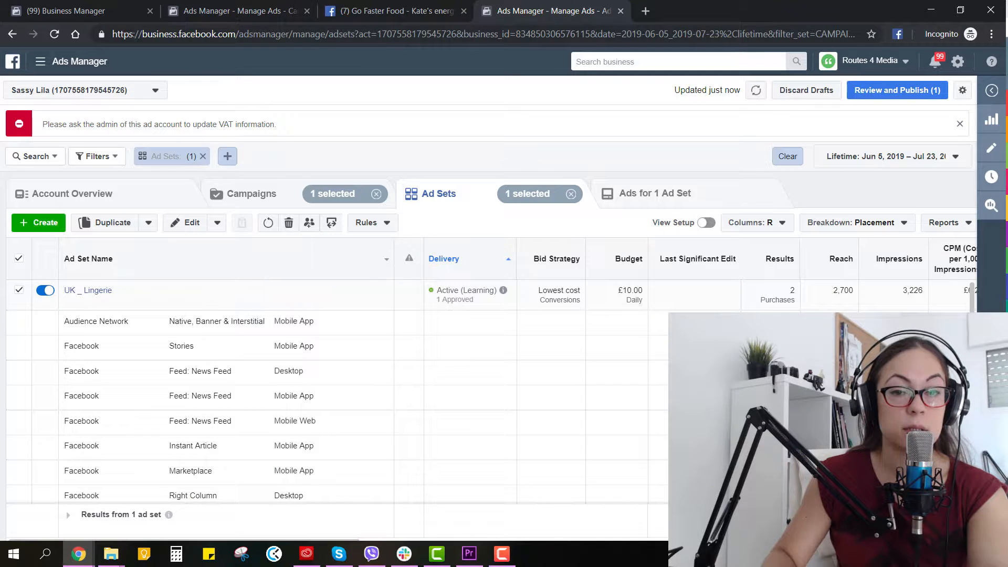
scroll(336, 394, "down", 2)
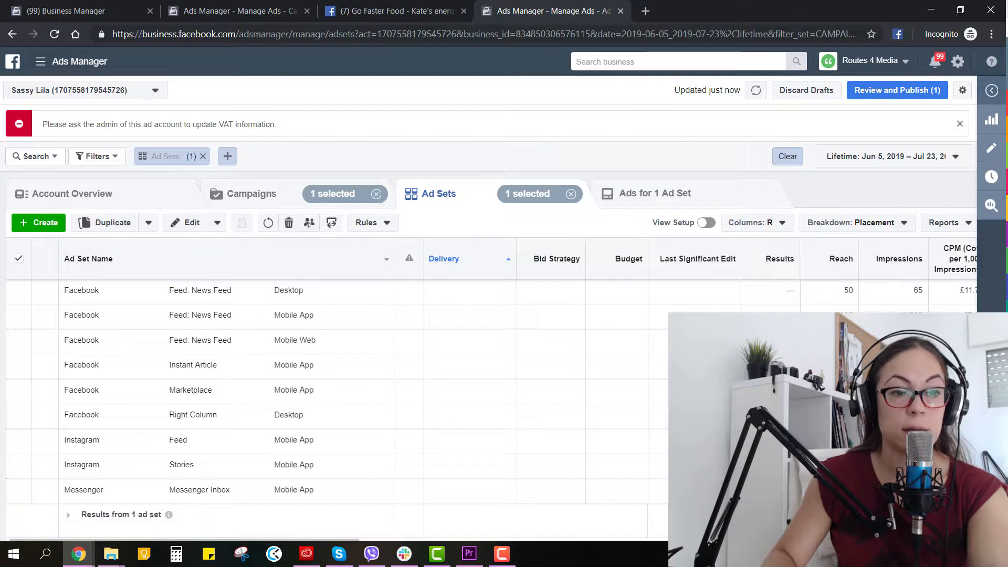
scroll(336, 393, "up", 2)
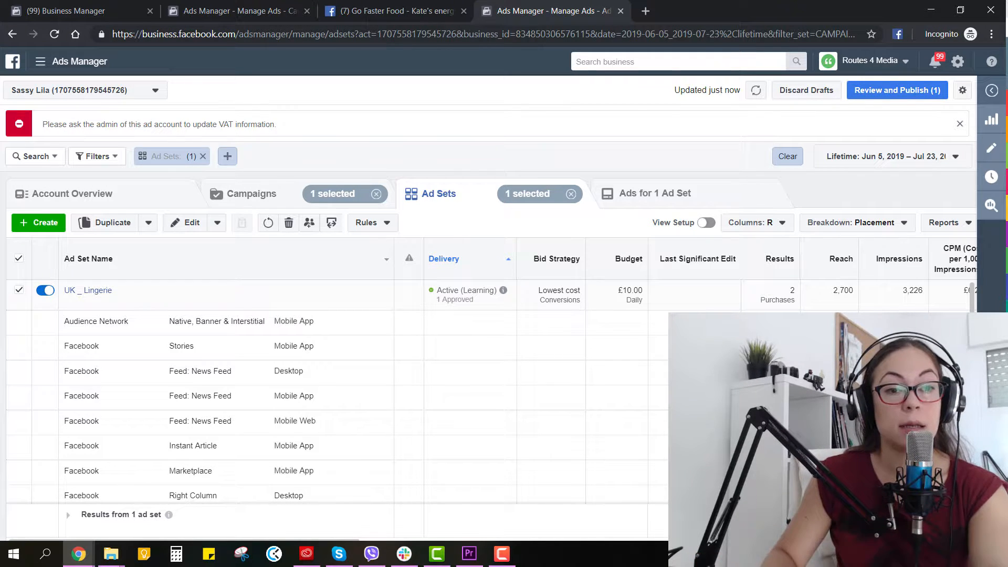
- Check the UK _ Lingerie ad set's budget and schedule settings, close the editor and publish the draft changes
left_click(185, 222)
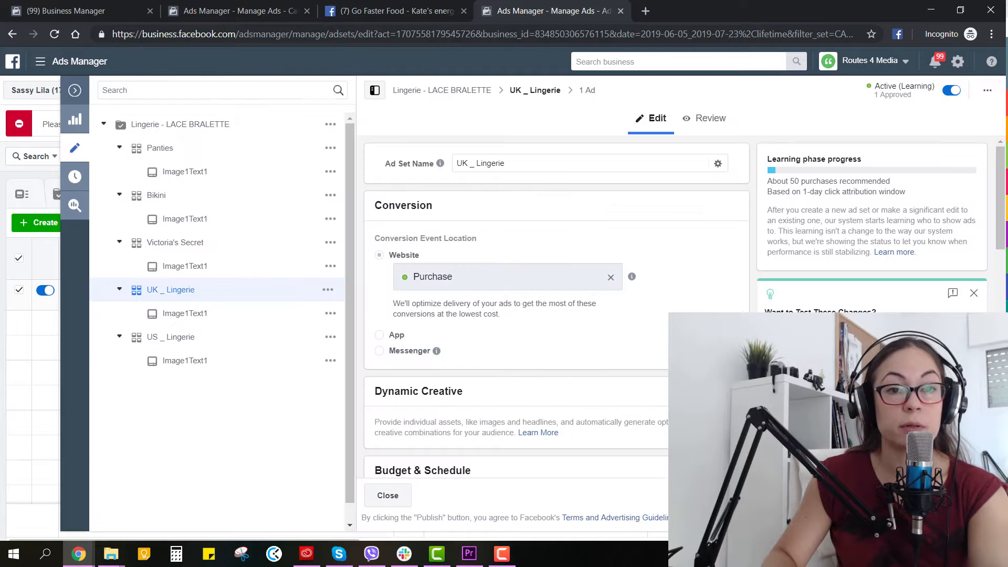
scroll(557, 315, "down", 5)
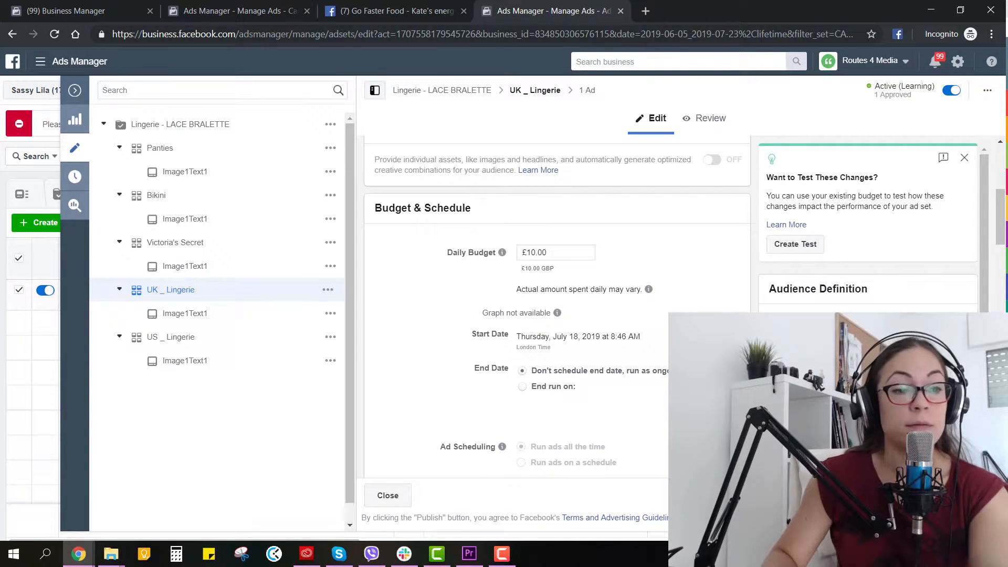
left_click(75, 91)
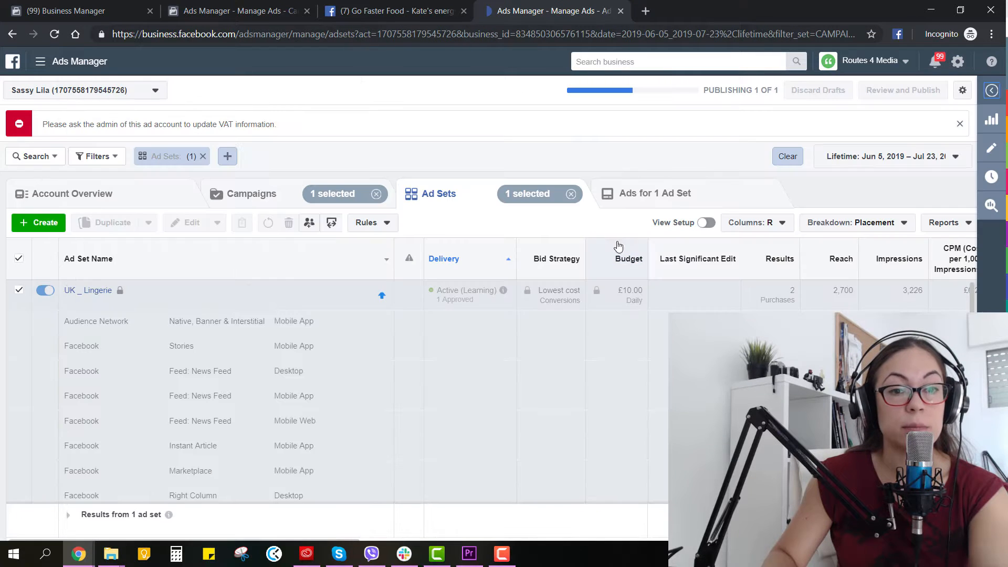
- Remove the ad set filter and clear the placement breakdown to list all of the campaign's ad sets
left_click(203, 156)
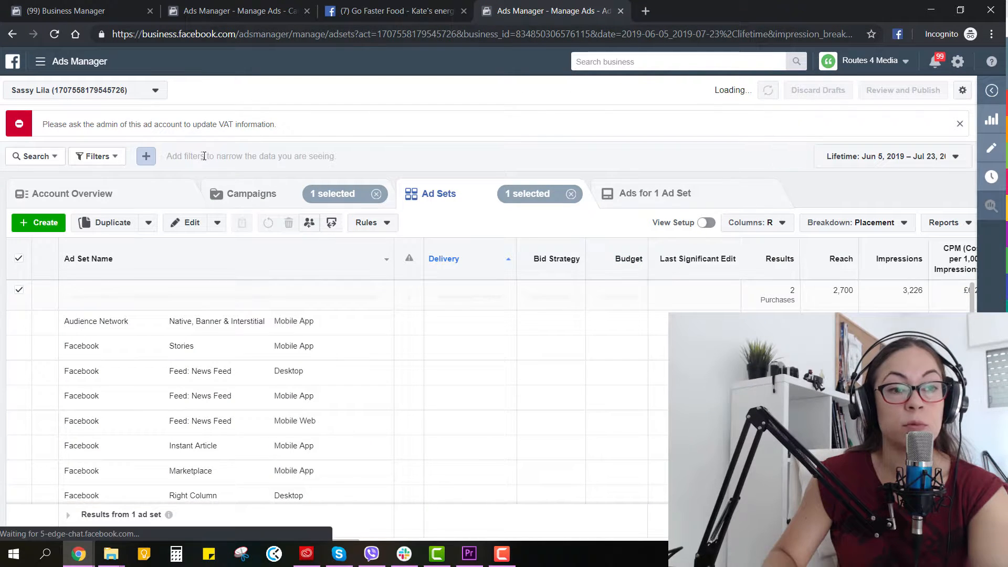
left_click(893, 225)
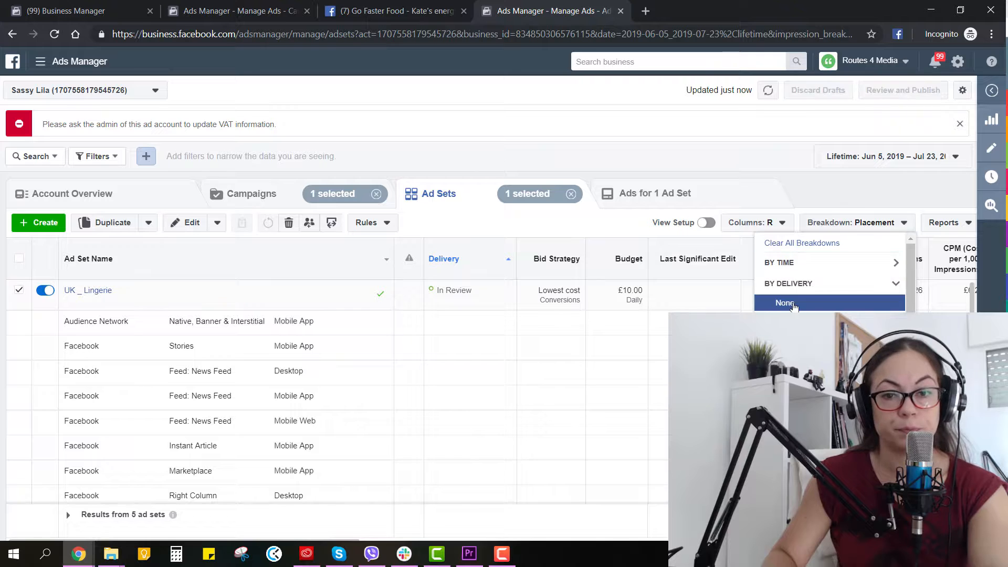
left_click(816, 242)
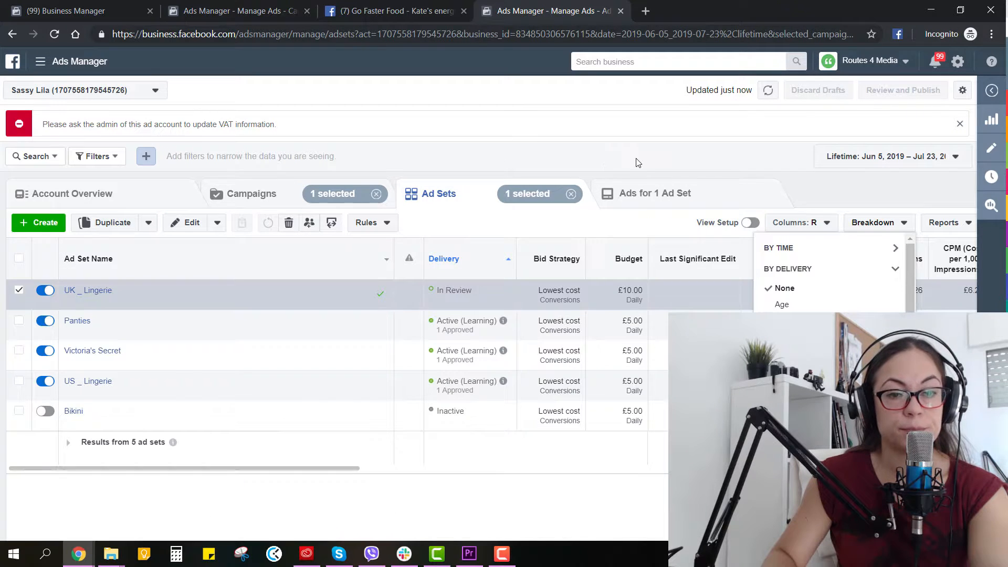
left_click(644, 151)
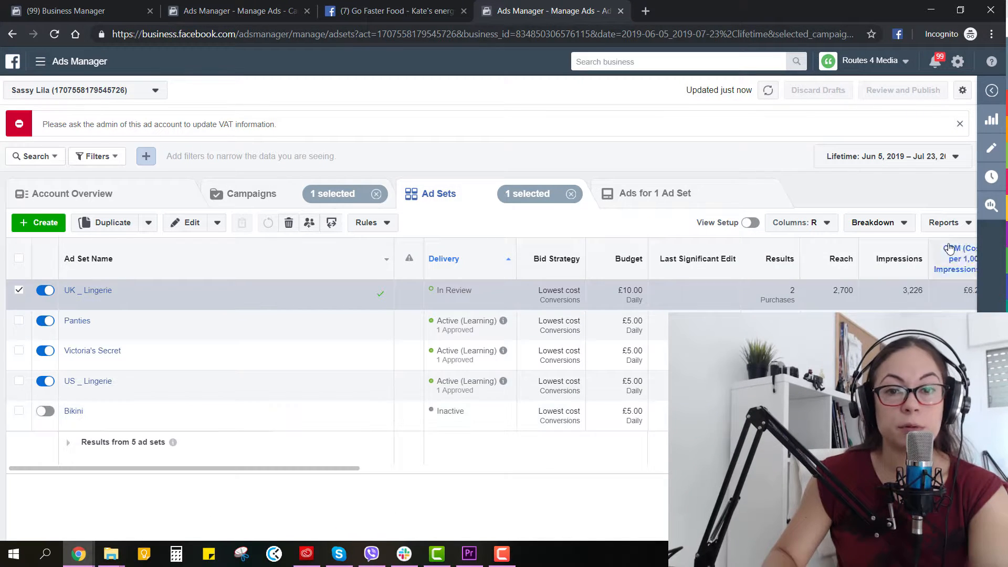
- Break down the campaign's ad sets by age and compare the age groups of Panties, Victoria's Secret, US _ Lingerie and Bikini
left_click(874, 225)
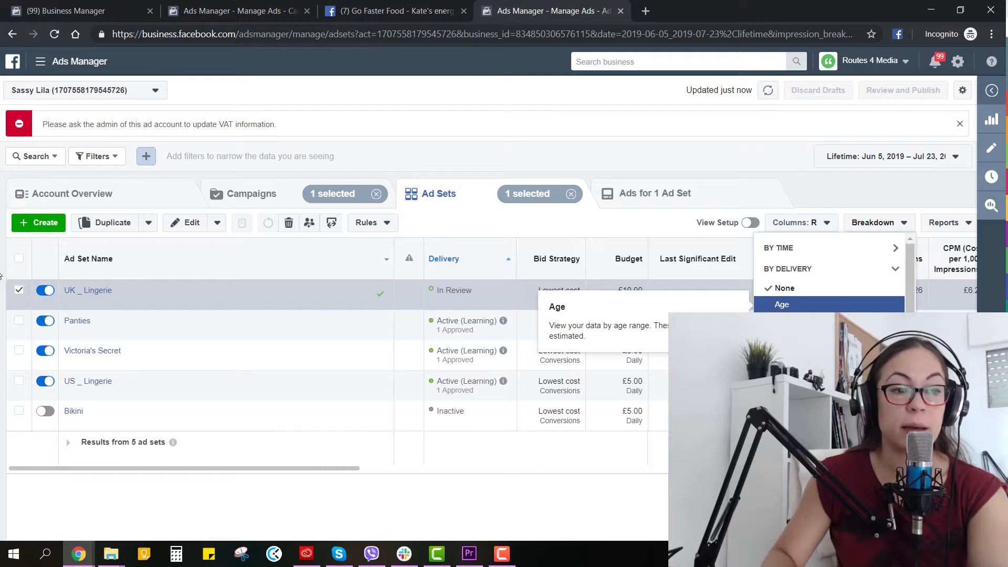
left_click(783, 304)
left_click(18, 291)
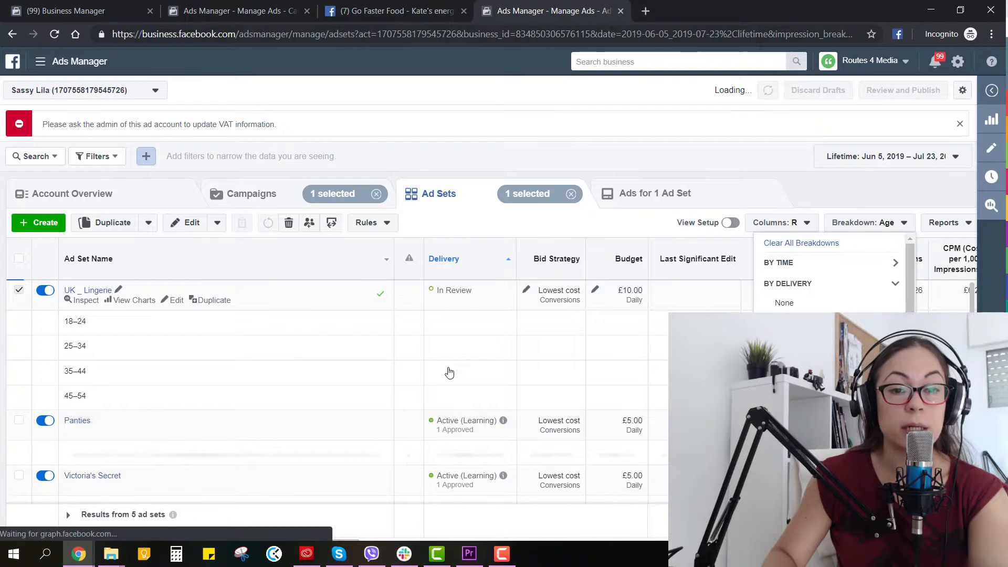
left_click(608, 347)
scroll(607, 347, "down", 5)
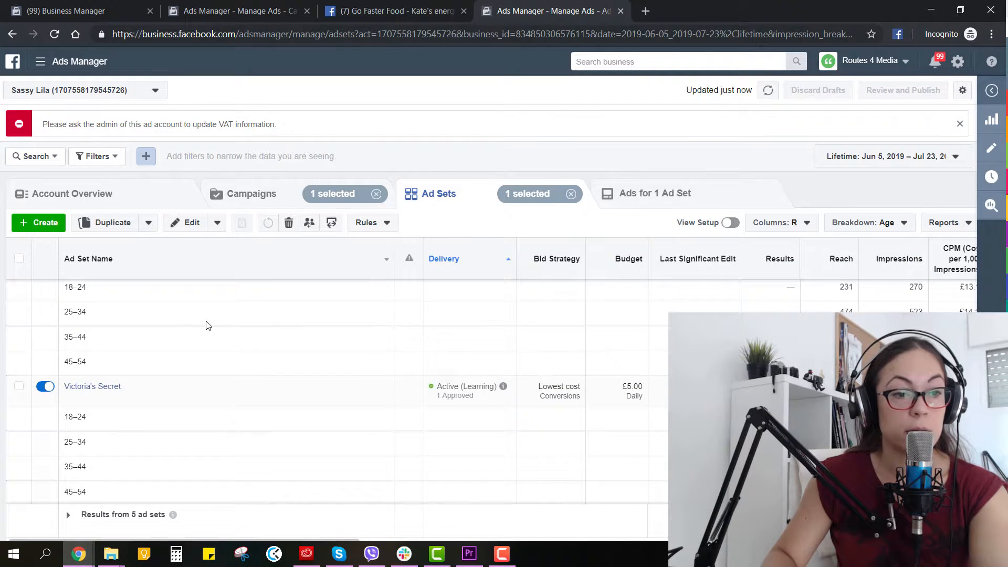
scroll(407, 356, "down", 3)
scroll(408, 355, "down", 2)
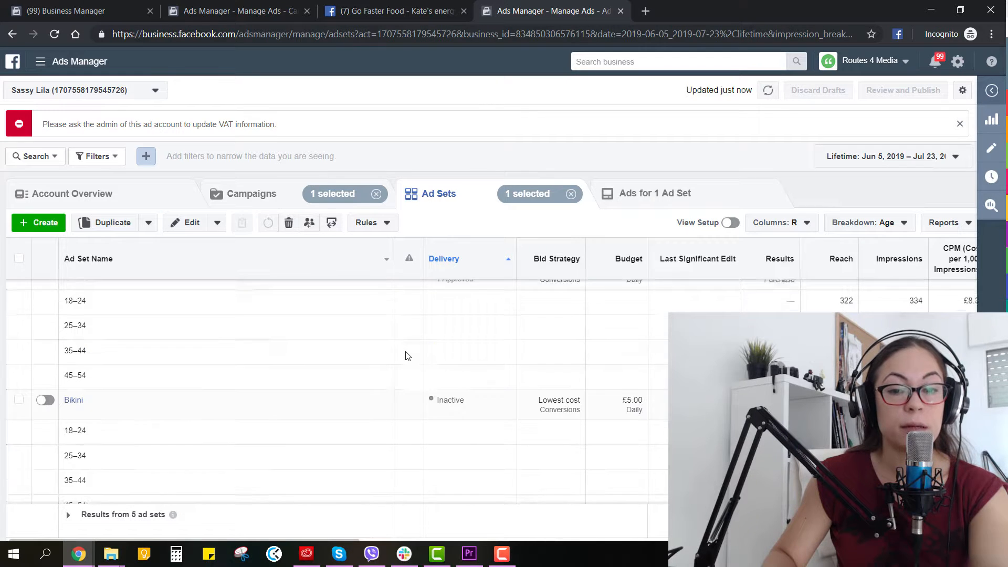
scroll(409, 356, "up", 3)
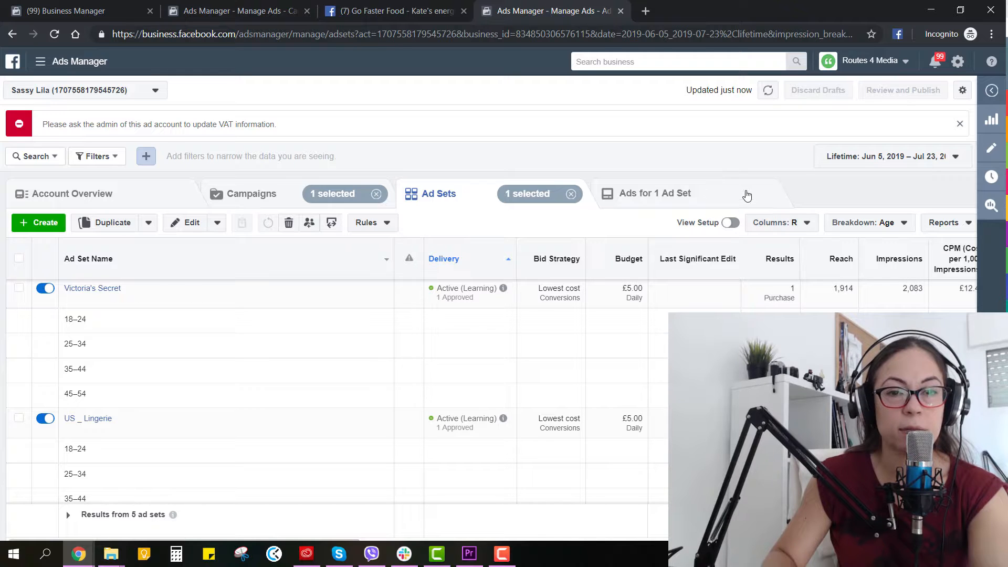
- Preview the Image1Text1 ad of the UK _ Lingerie ad set and close the preview
left_click(744, 193)
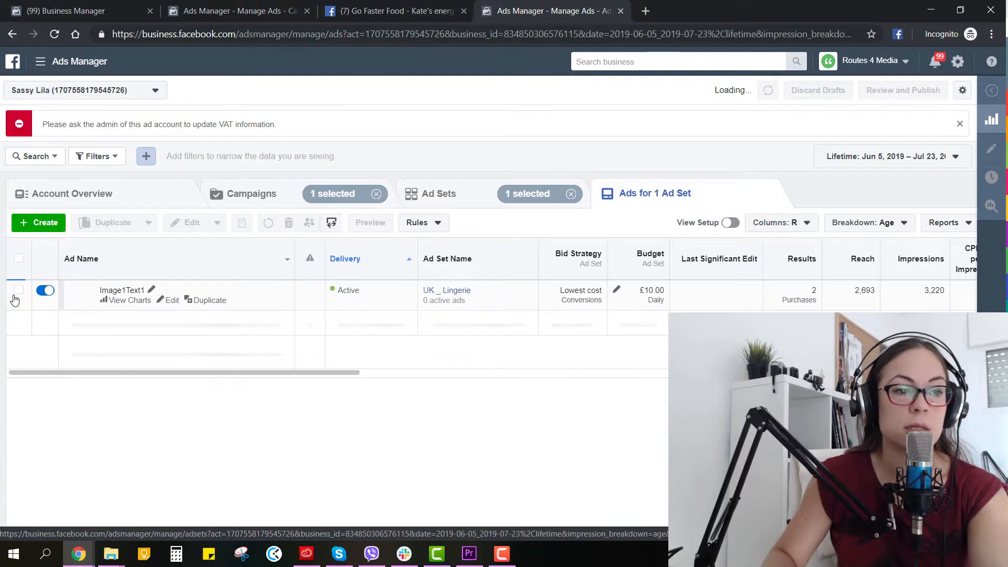
left_click(18, 290)
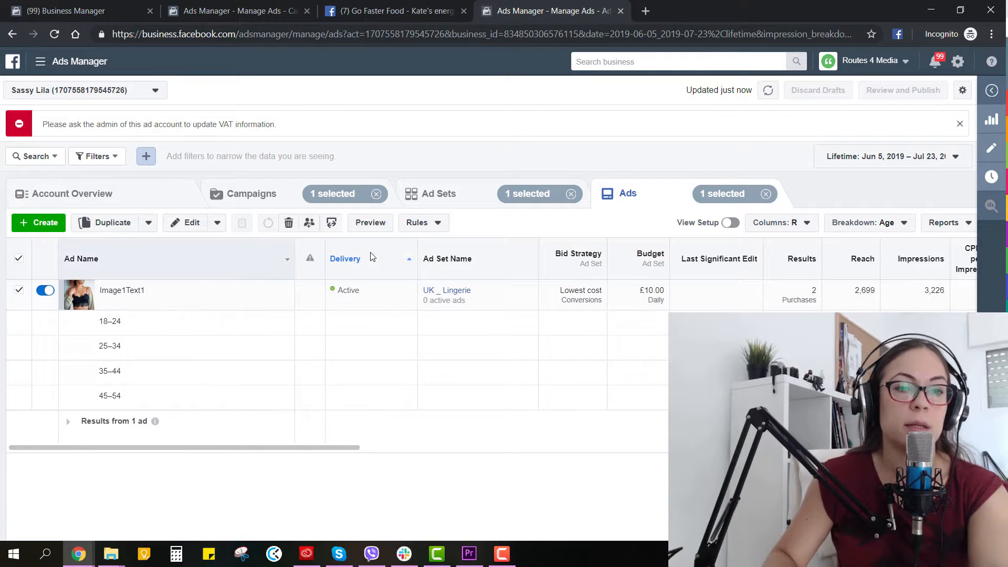
left_click(385, 224)
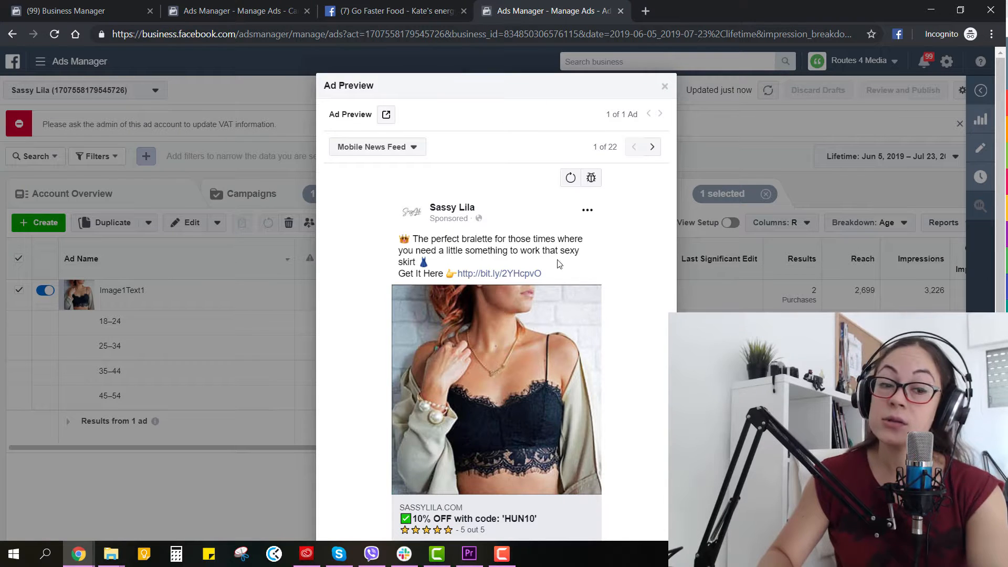
left_click(666, 88)
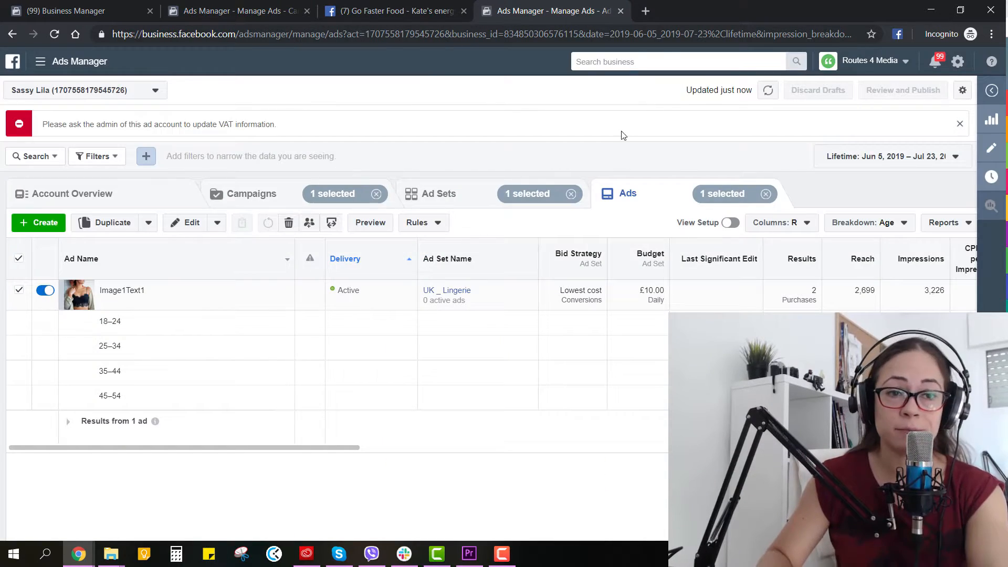
- Return to the ad sets list and remove the age breakdown
left_click(450, 199)
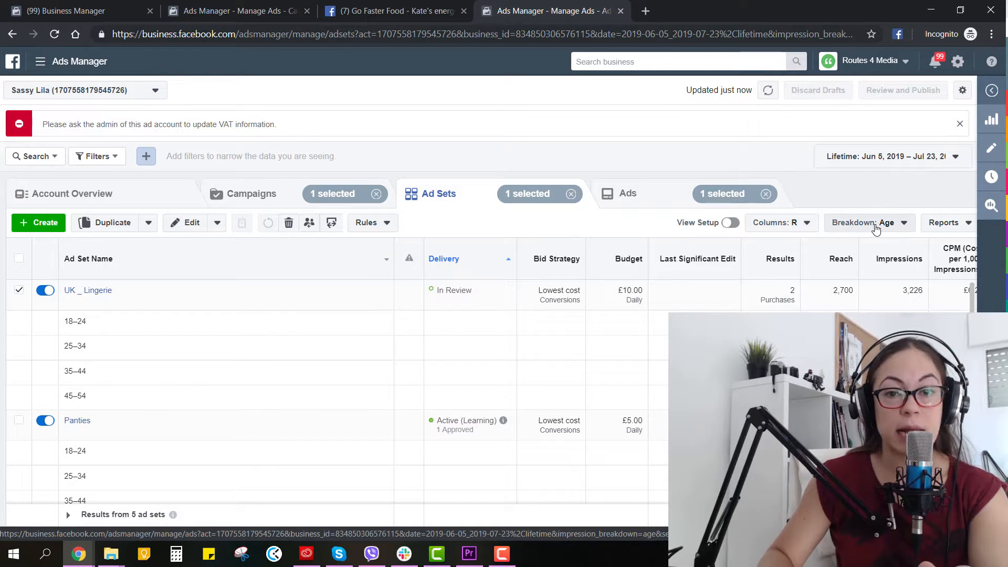
left_click(866, 222)
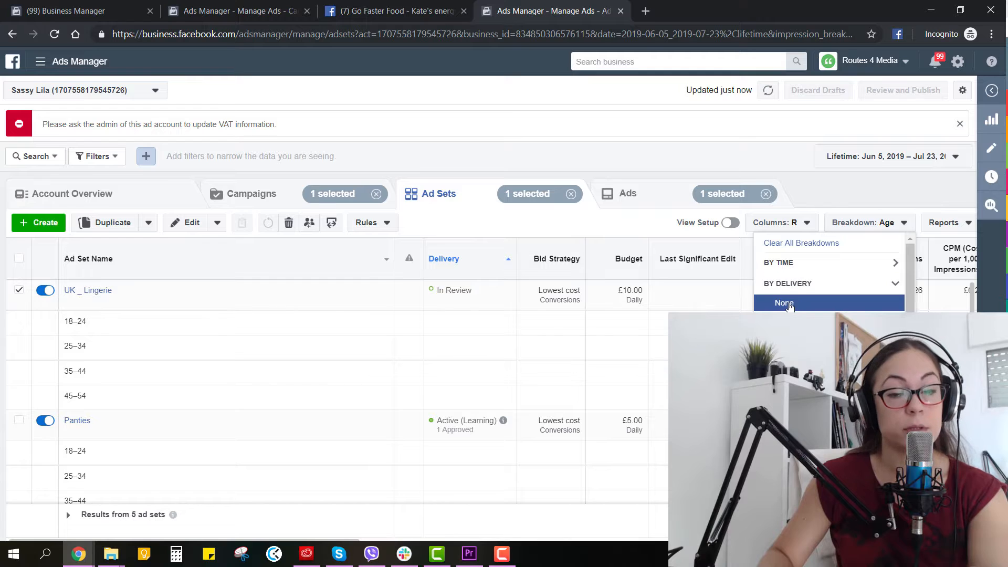
left_click(785, 302)
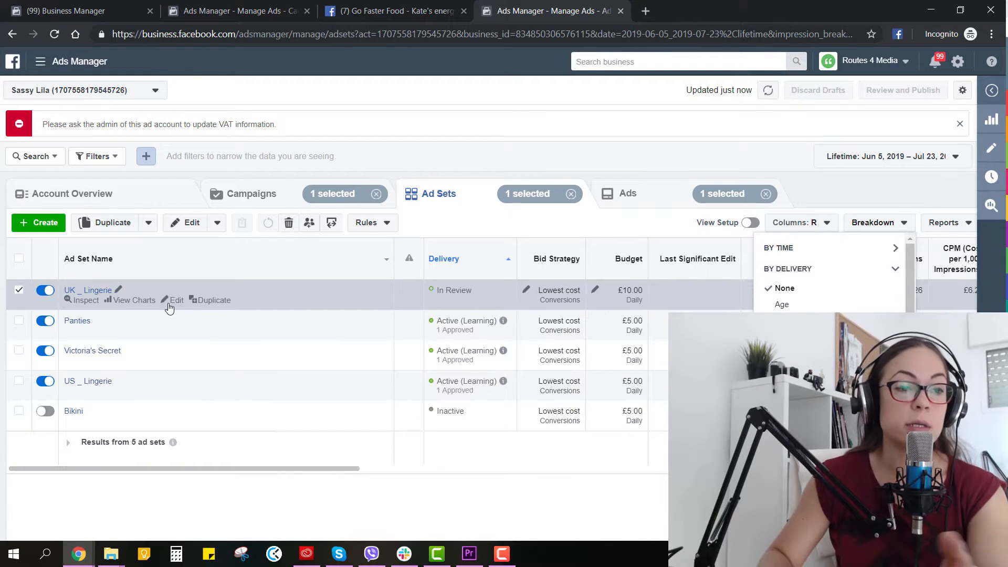
- Edit only the Panties, Victoria's Secret and US _ Lingerie ad sets together, setting their minimum age to 35
left_click(19, 322)
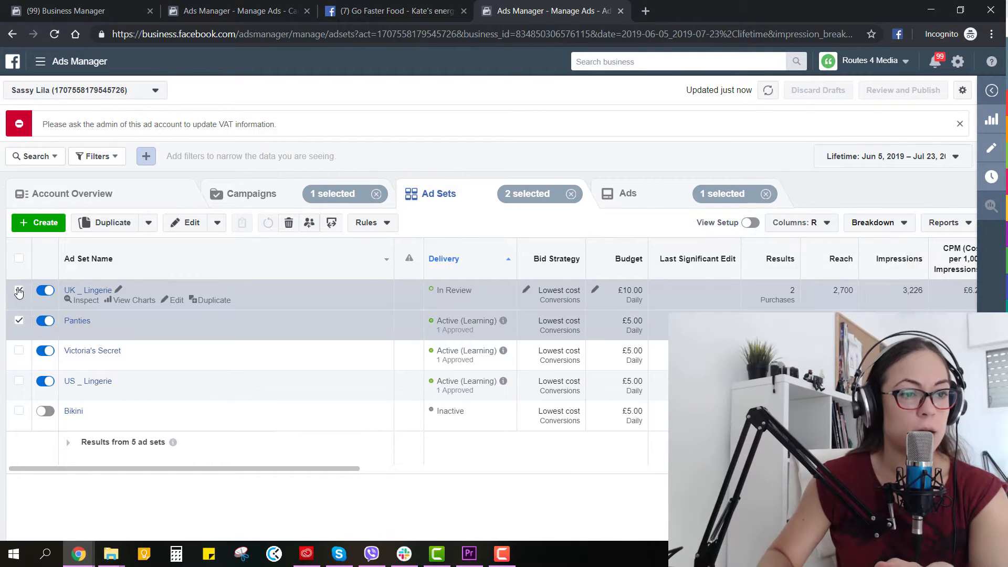
left_click(19, 351)
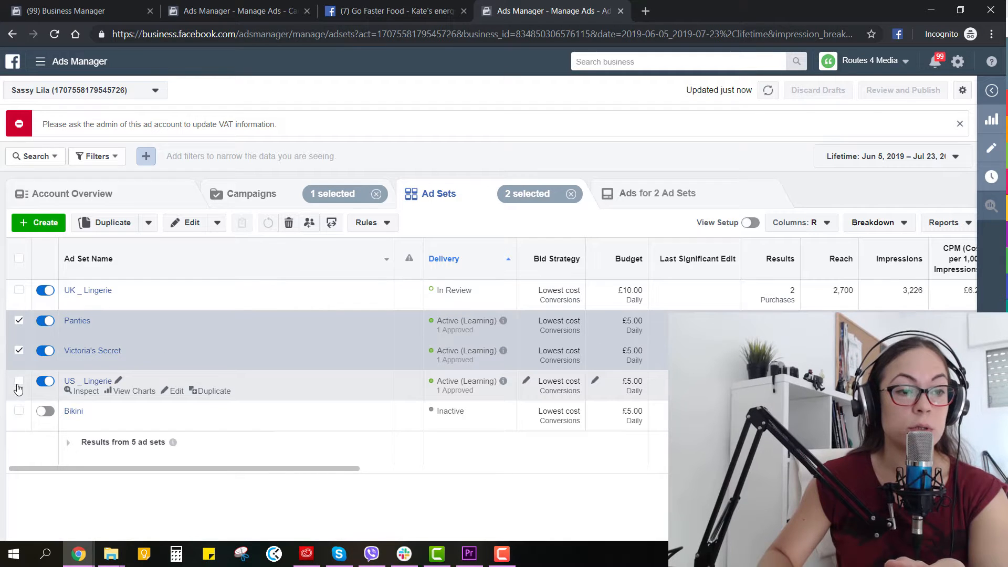
left_click(19, 380)
left_click(191, 224)
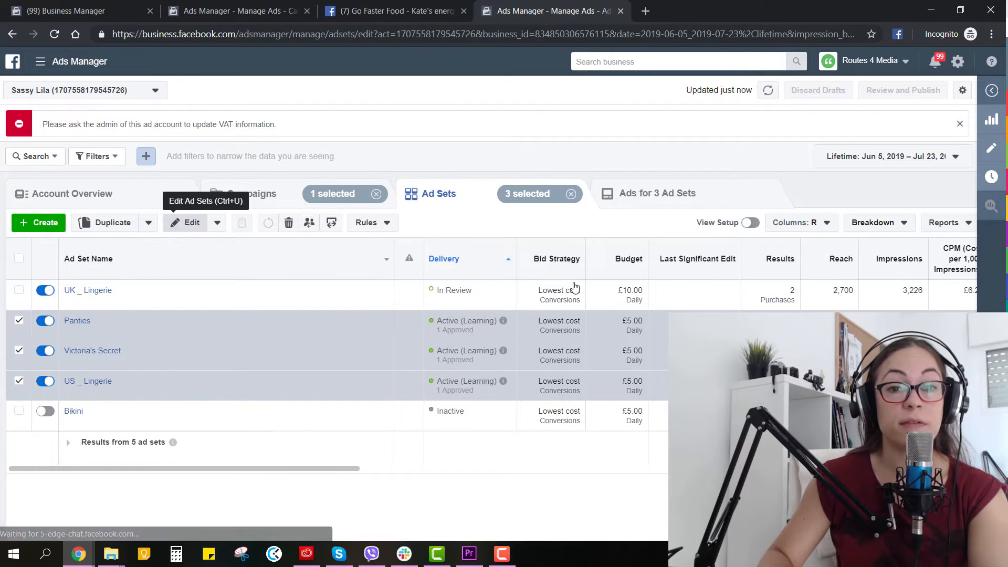
scroll(681, 312, "down", 5)
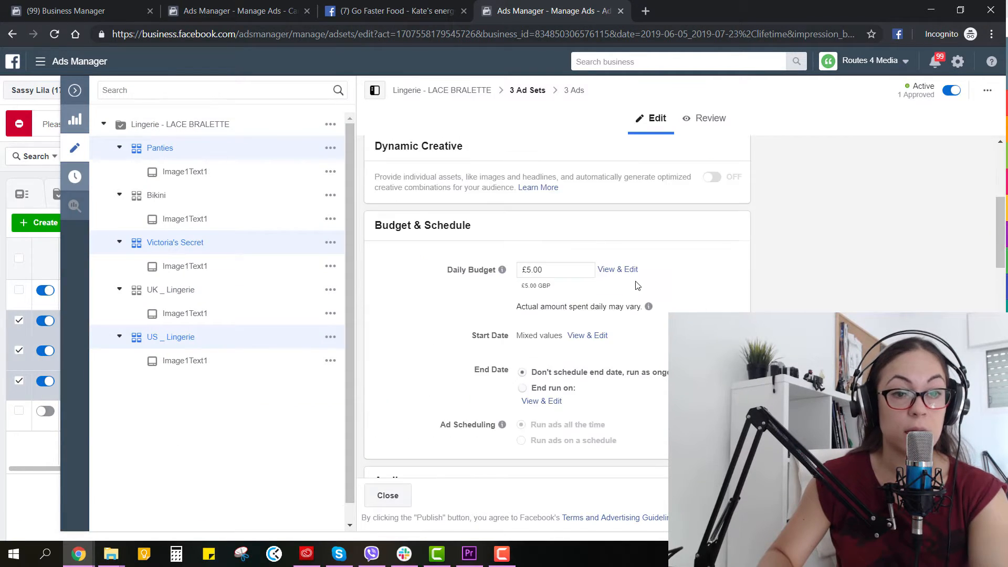
scroll(645, 280, "down", 10)
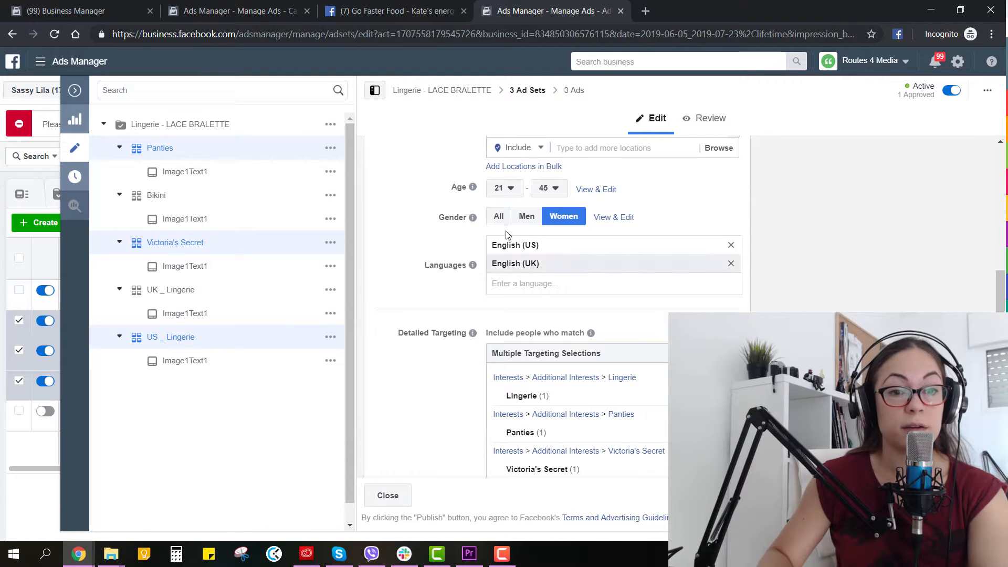
left_click(503, 189)
scroll(512, 349, "down", 4)
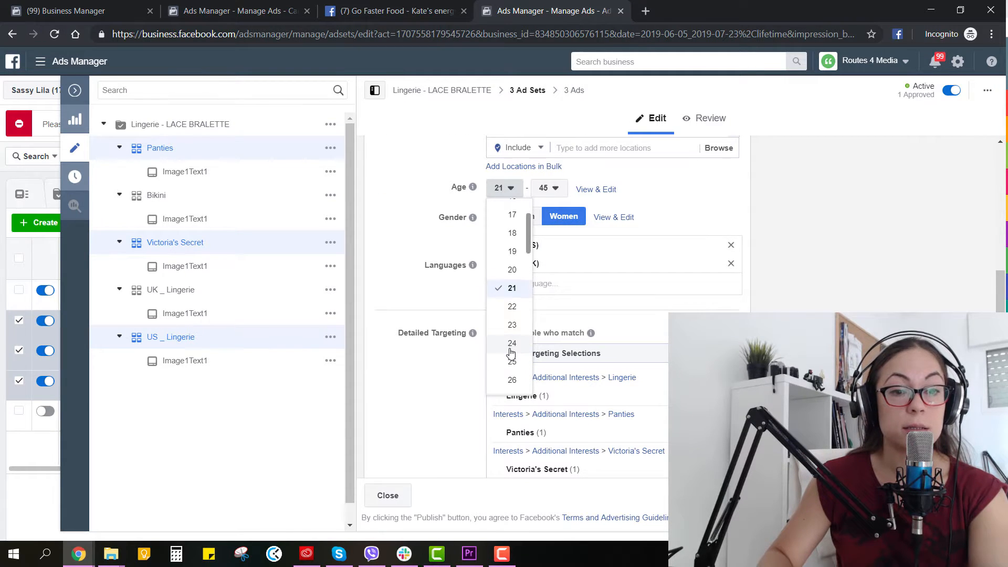
scroll(512, 357, "down", 3)
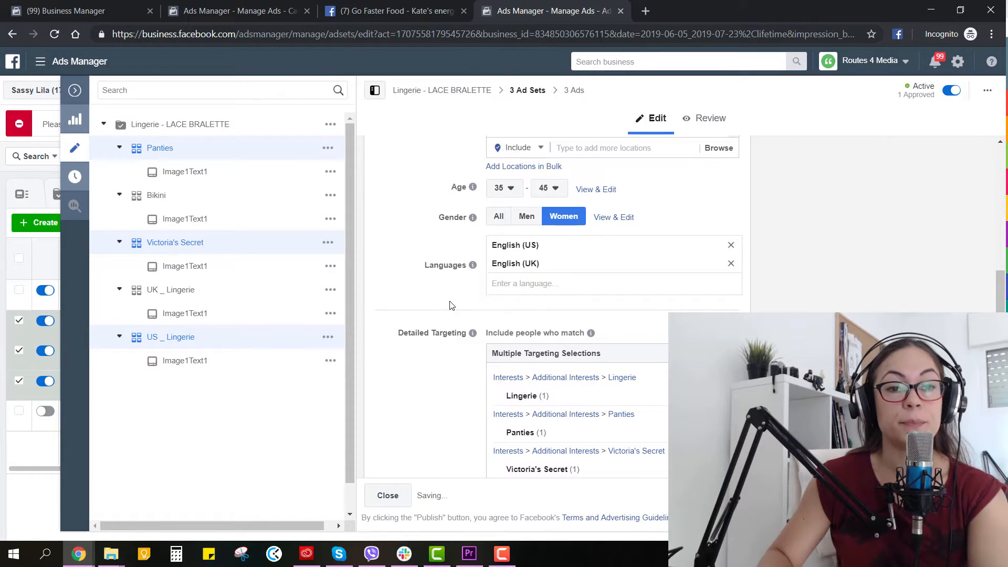
- Set the daily budget of the three selected ad sets to £8.00 and publish the changes
scroll(572, 286, "up", 10)
scroll(578, 297, "down", 3)
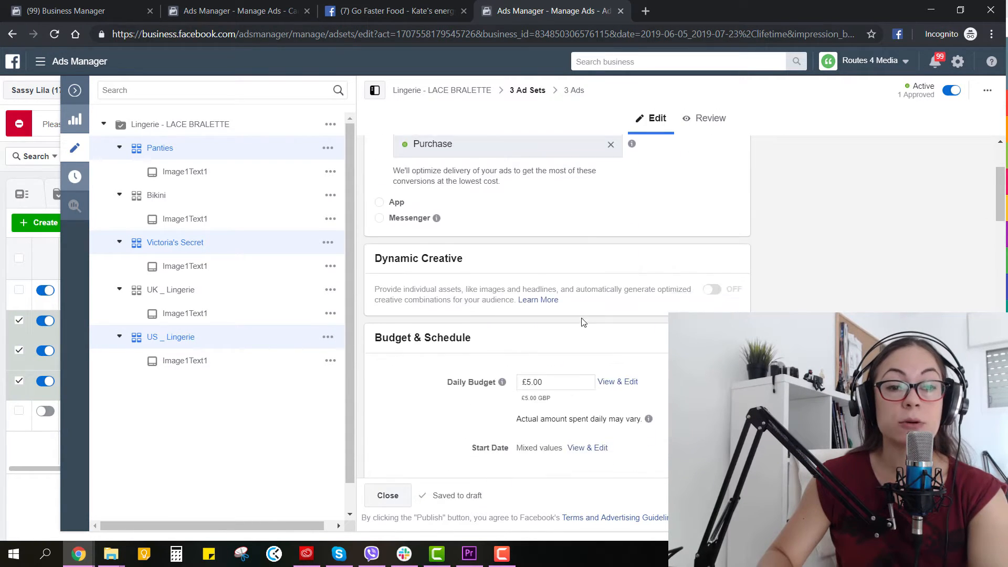
triple_click(541, 252)
type("8")
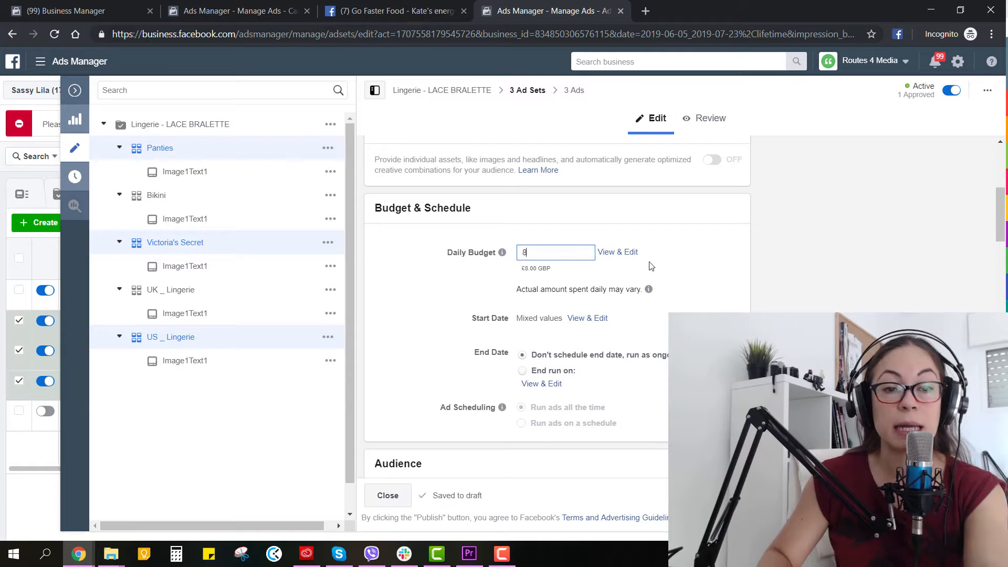
left_click(692, 279)
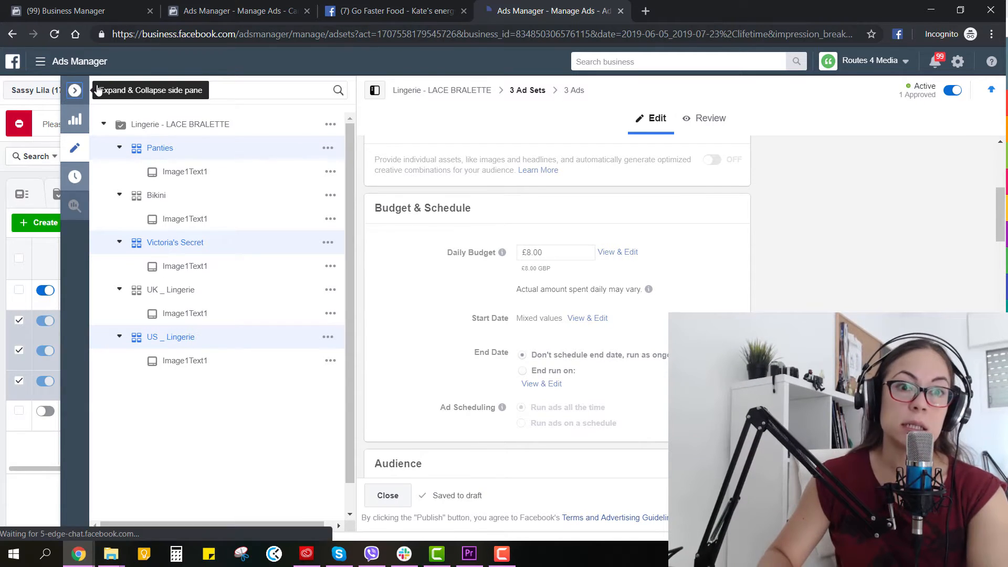
- Close the ad set editor and go back to the campaigns list
left_click(75, 90)
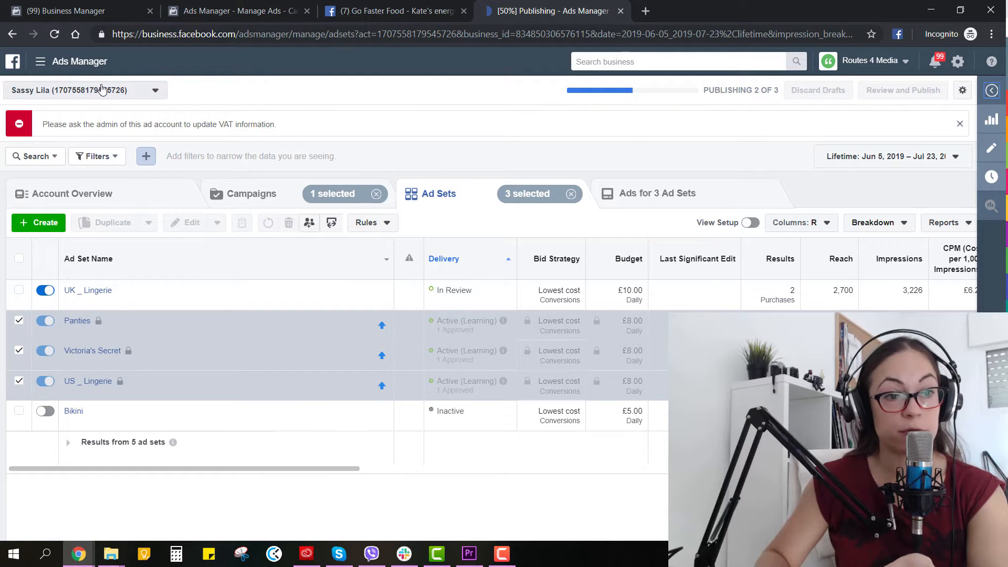
left_click(234, 194)
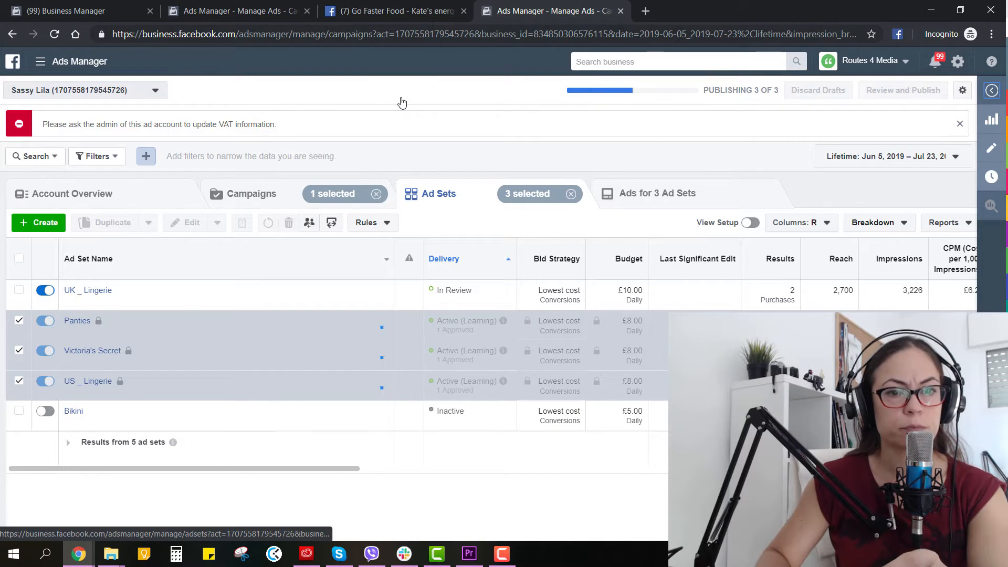